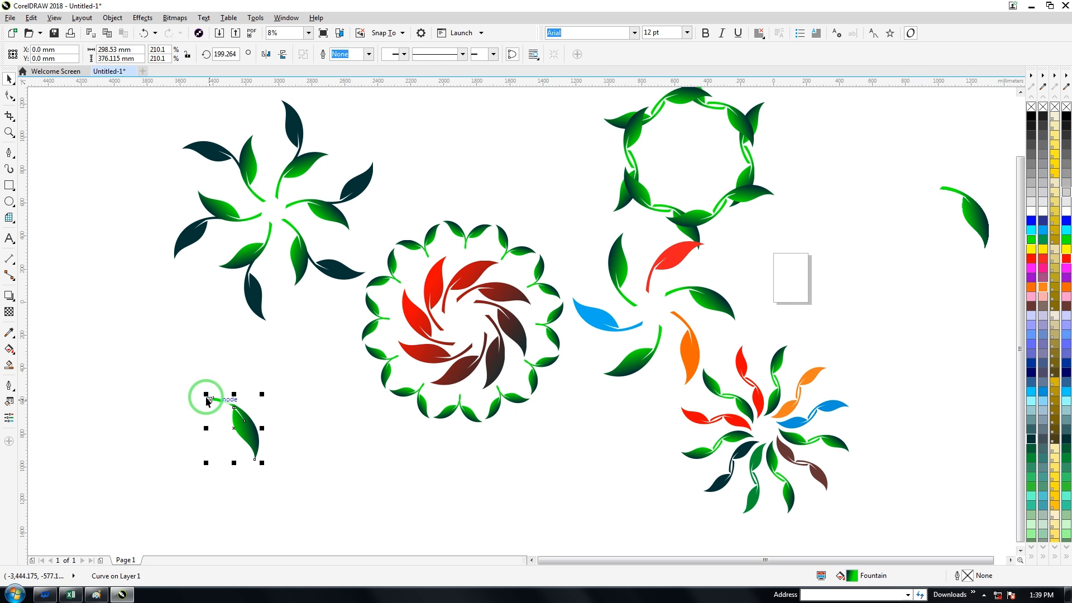
# Step: Enlarge the separate green leaf beneath the dark-tipped flower to 237.5% and rotate it to about 217°
pyautogui.moveTo(207, 400)
pyautogui.mouseDown()
pyautogui.moveTo(183, 385)
pyautogui.moveTo(196, 440)
pyautogui.moveTo(170, 426)
pyautogui.moveTo(183, 373)
pyautogui.mouseUp()
pyautogui.click(222, 398)
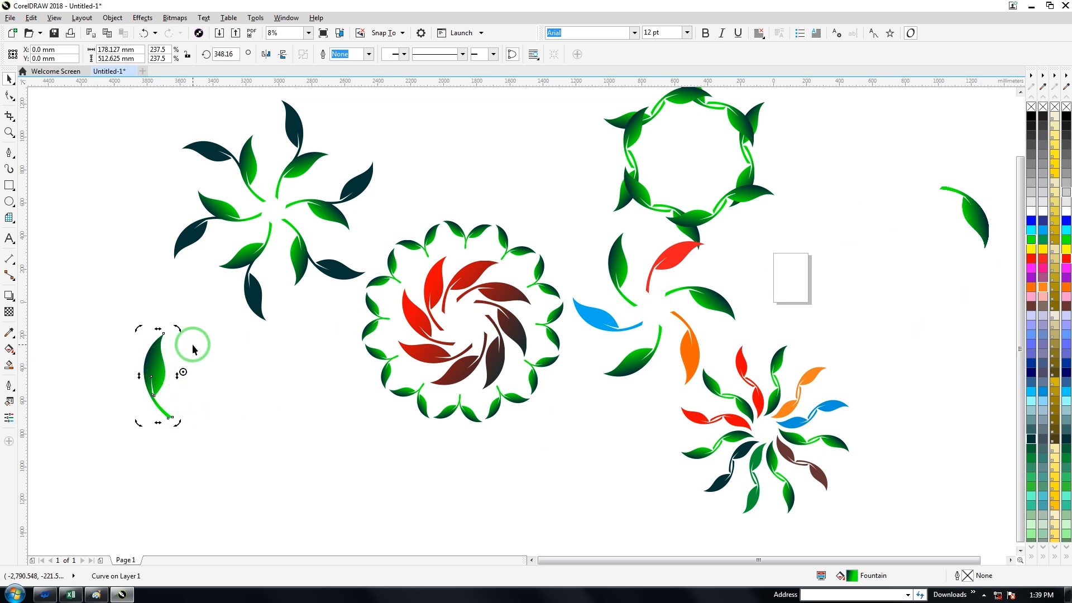
pyautogui.moveTo(178, 329); pyautogui.dragTo(308, 385)
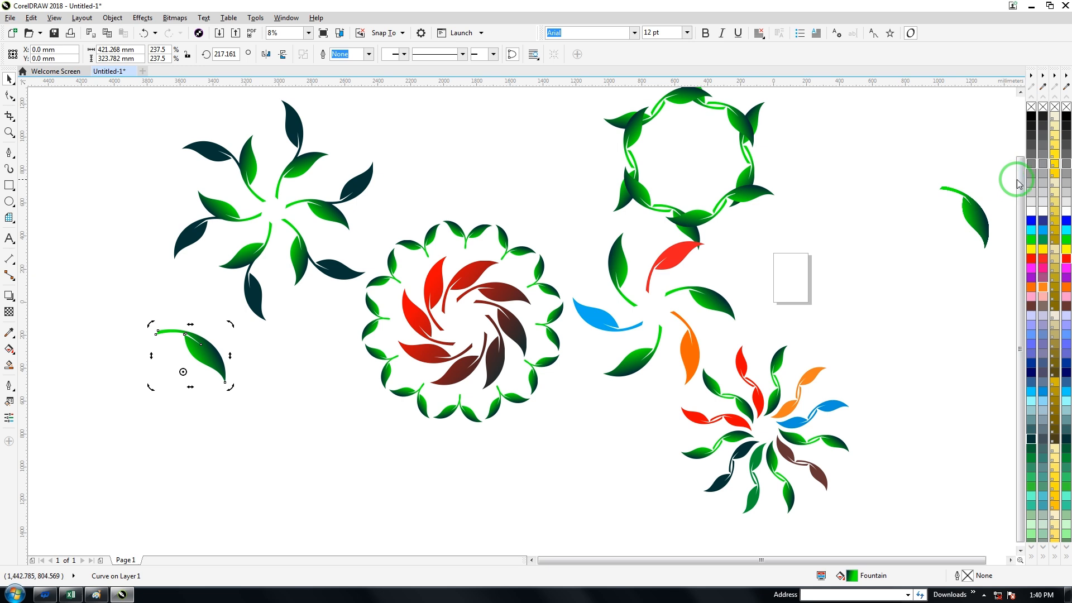
pyautogui.scroll(1, 567, 290)
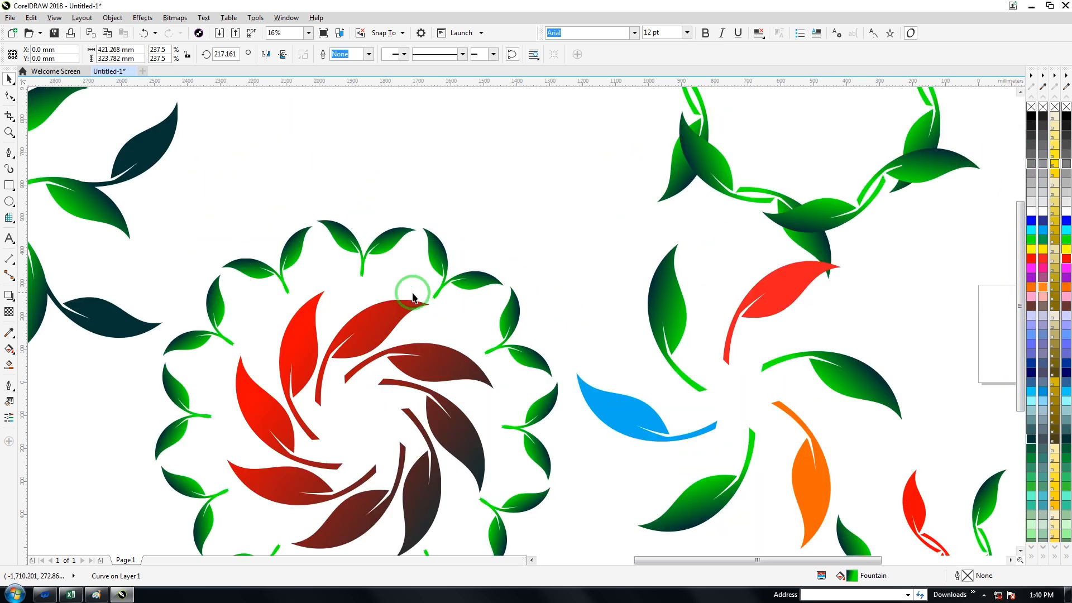
pyautogui.scroll(-1, 413, 299)
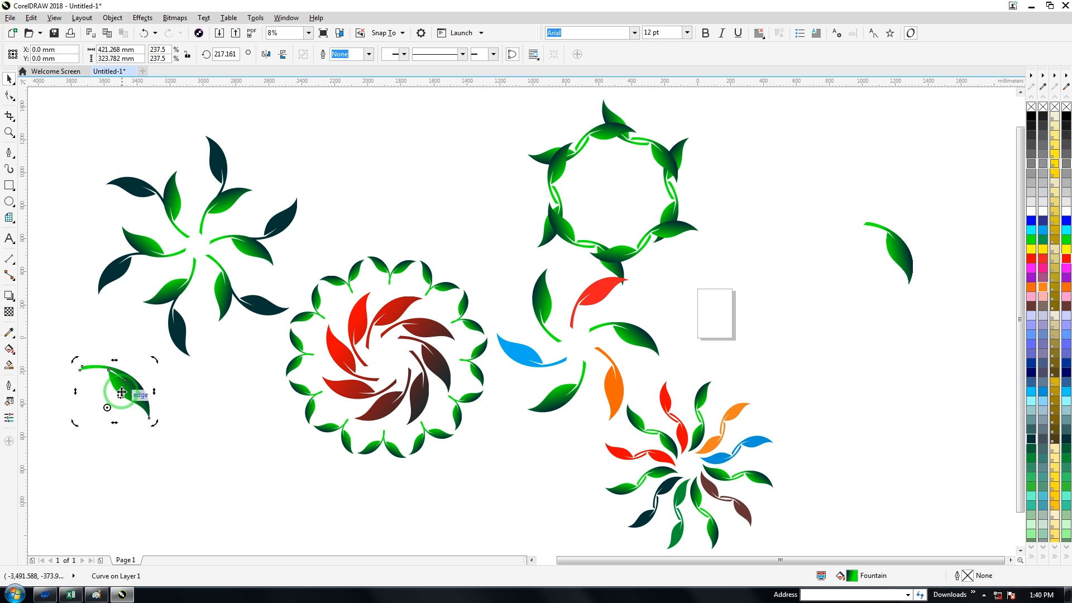
# Step: Enlarge the leaf to about 608% and place it in the empty area below the dark-tipped flower
pyautogui.click(124, 445)
pyautogui.moveTo(128, 415); pyautogui.dragTo(409, 142)
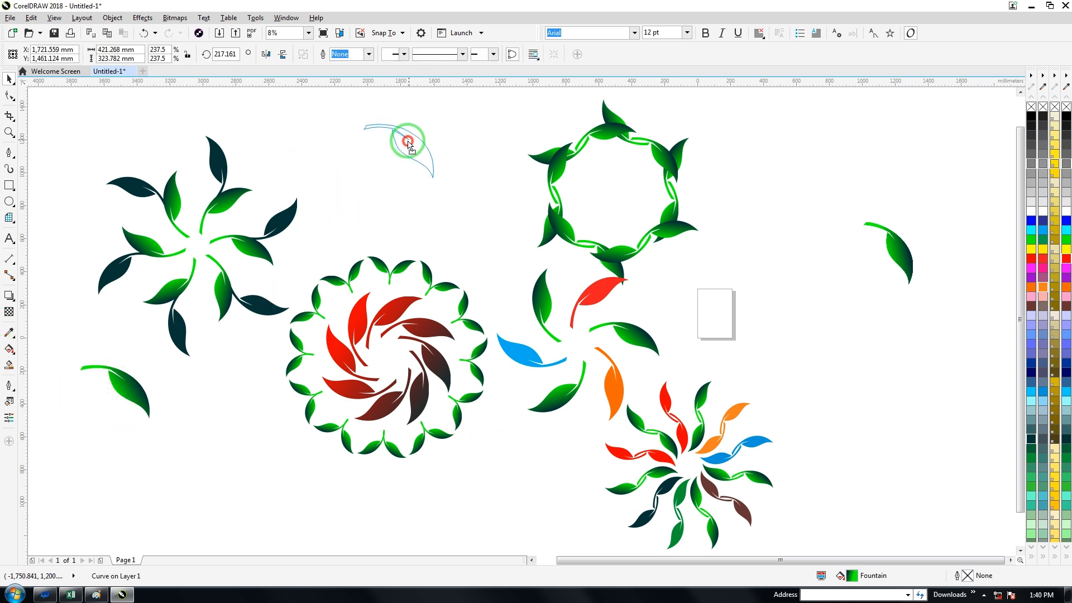
pyautogui.moveTo(438, 184); pyautogui.dragTo(540, 320)
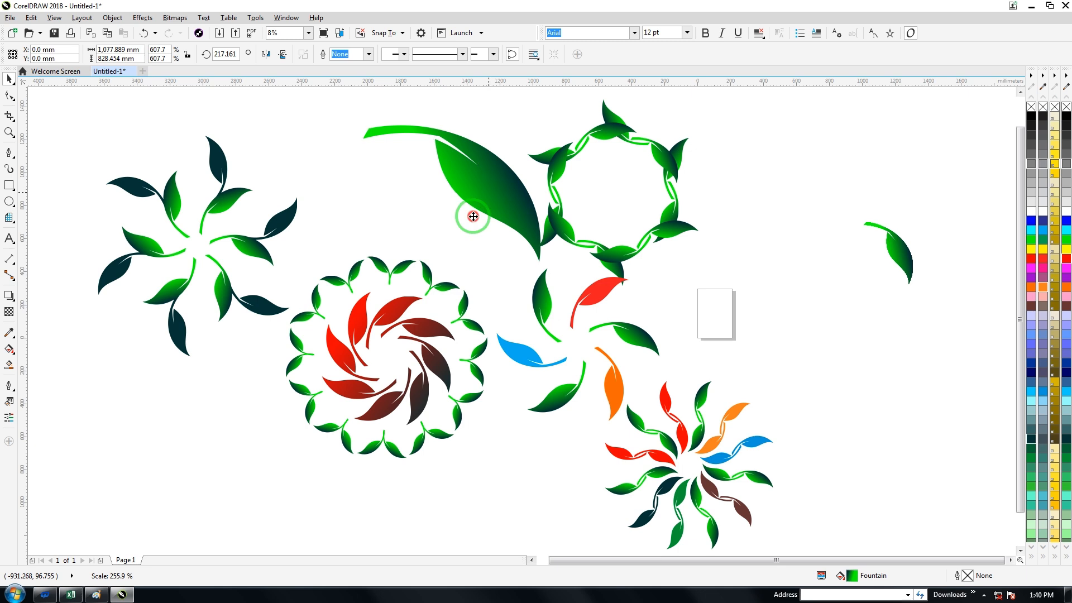
pyautogui.moveTo(472, 216); pyautogui.dragTo(246, 520)
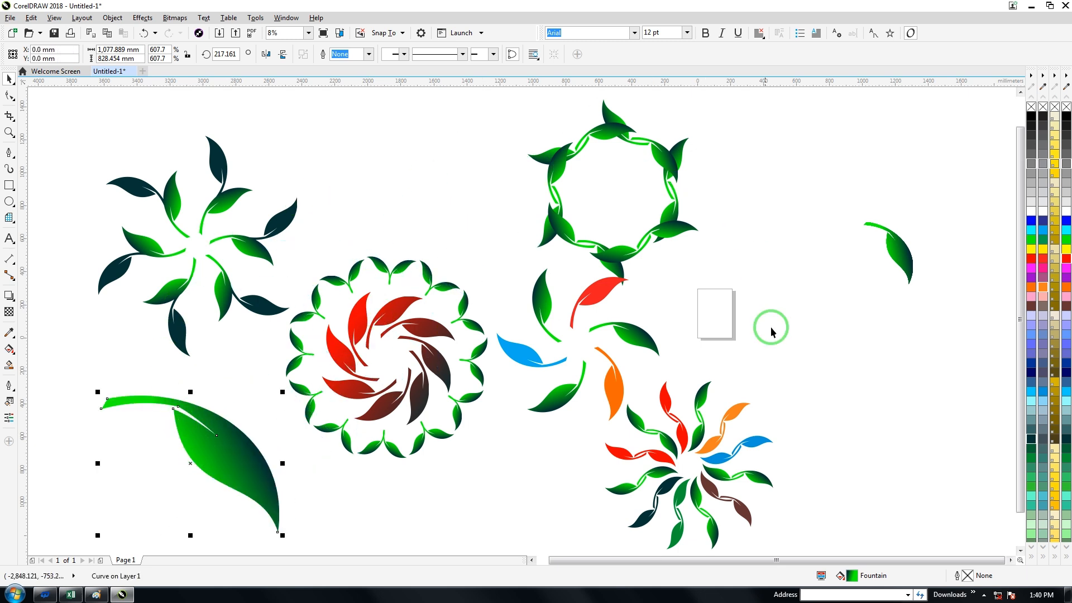
pyautogui.moveTo(243, 446); pyautogui.dragTo(212, 442)
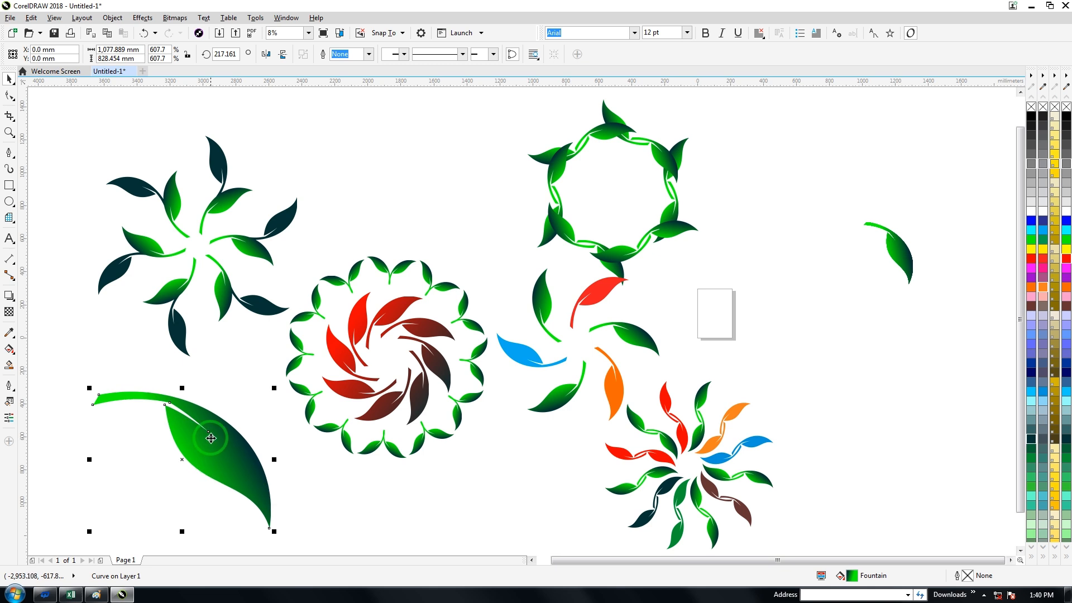
pyautogui.click(400, 467)
pyautogui.moveTo(177, 438)
pyautogui.mouseDown()
pyautogui.moveTo(188, 416)
pyautogui.moveTo(175, 424)
pyautogui.mouseUp()
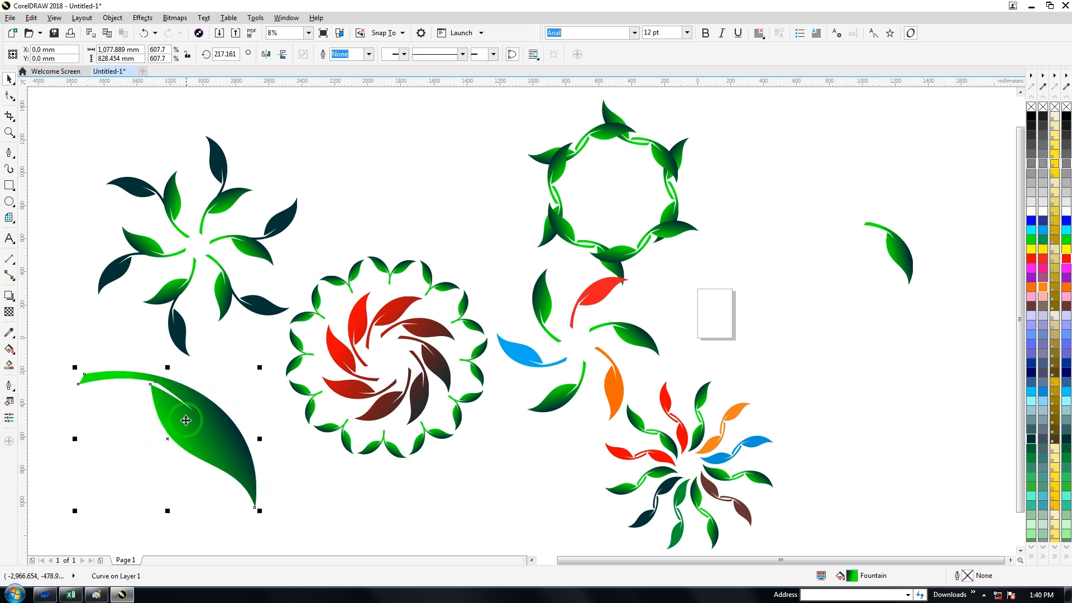
pyautogui.moveTo(186, 420); pyautogui.dragTo(239, 396)
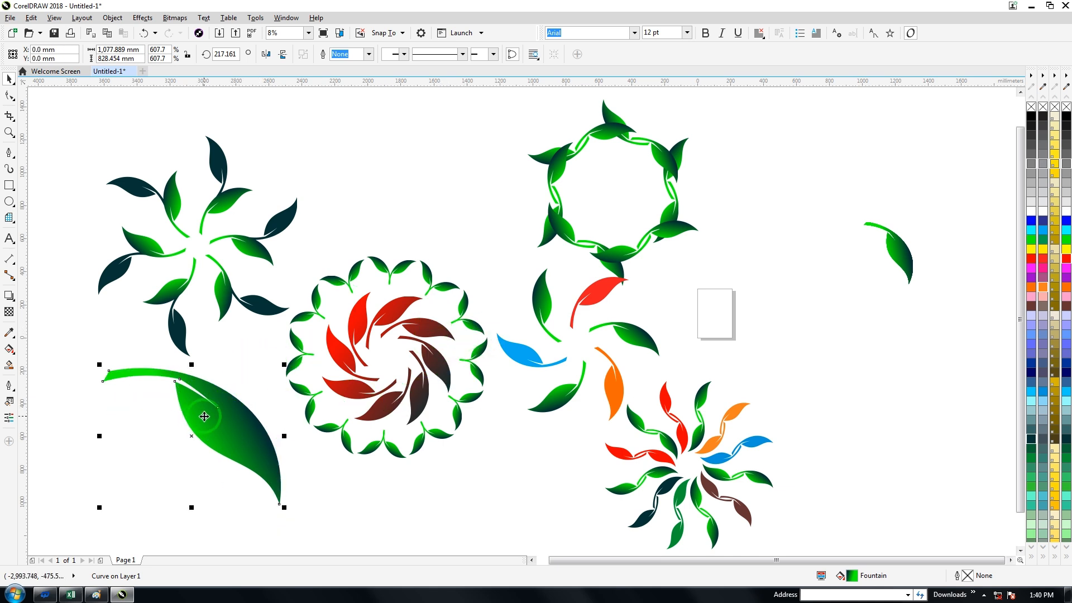
# Step: Create a new document and draw a narrow closed triangle about 18 × 169 mm on the page with the Pen tool
pyautogui.click(143, 71)
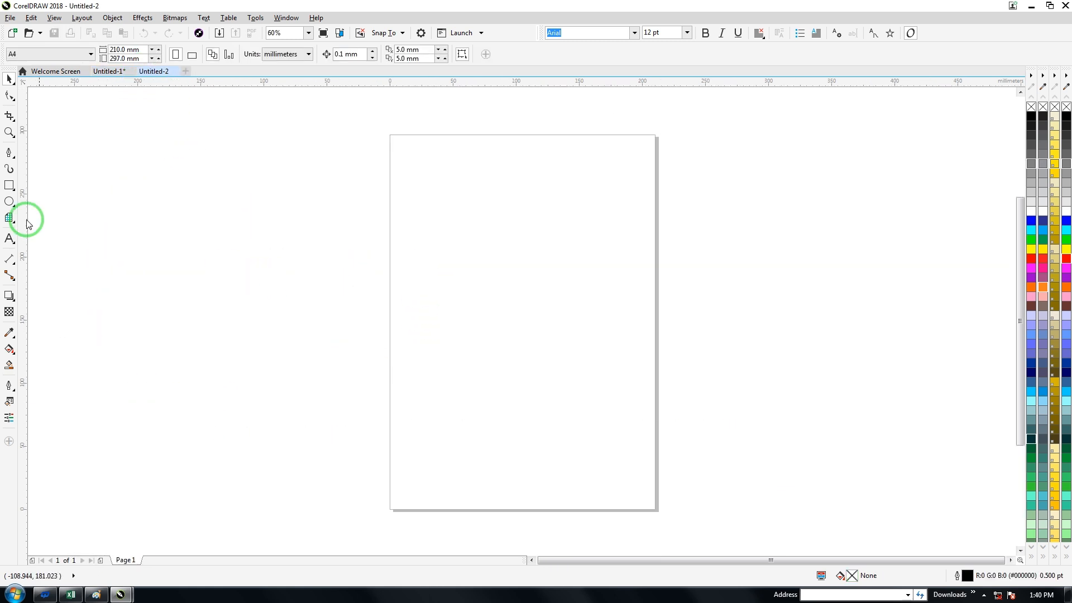
pyautogui.click(10, 153)
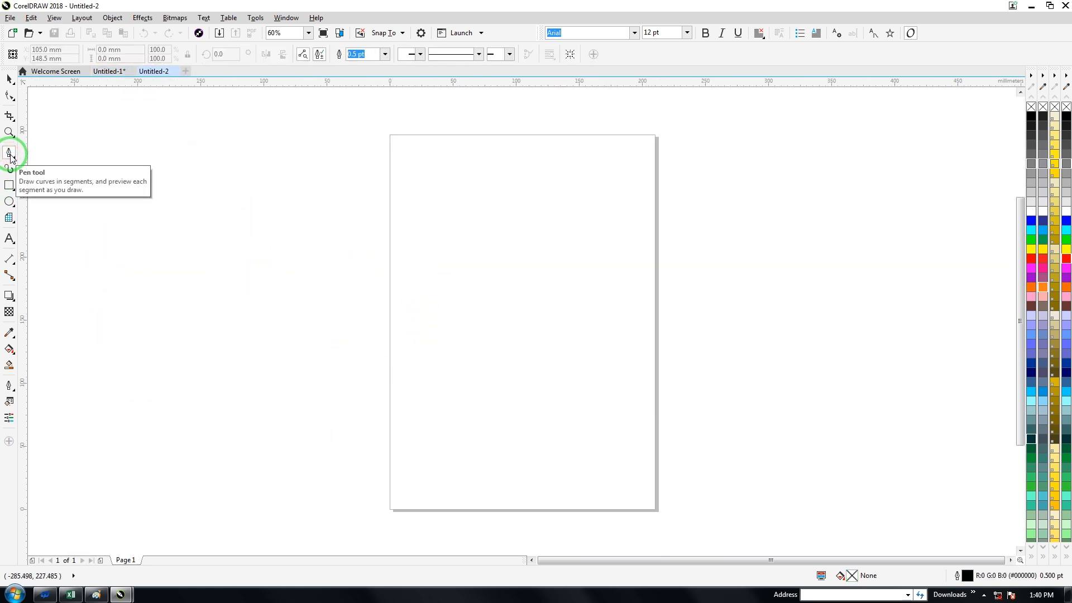
pyautogui.click(472, 209)
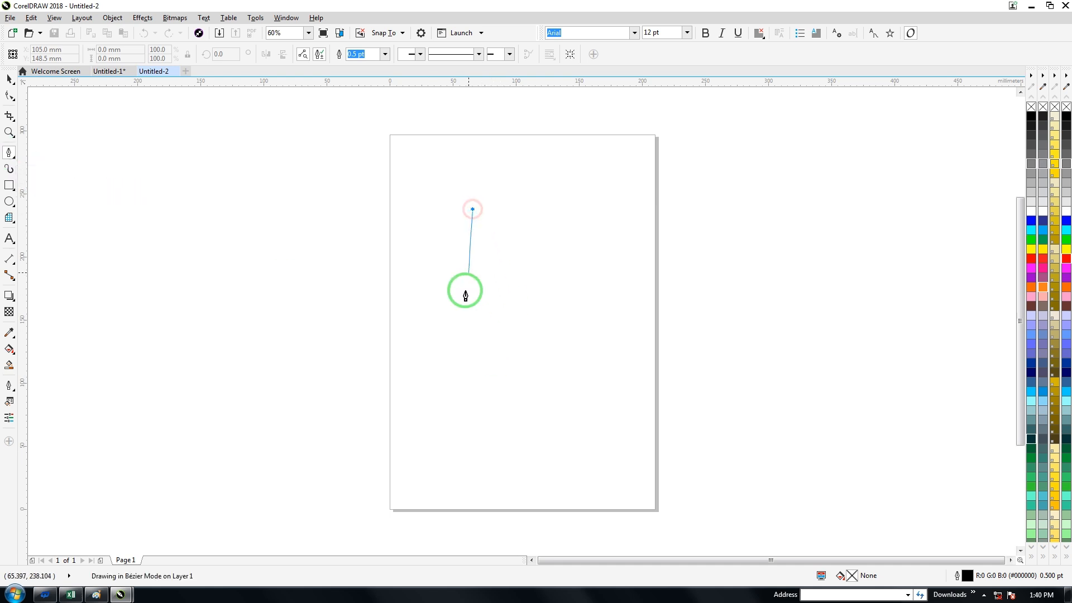
pyautogui.doubleClick(480, 424)
pyautogui.click(495, 424)
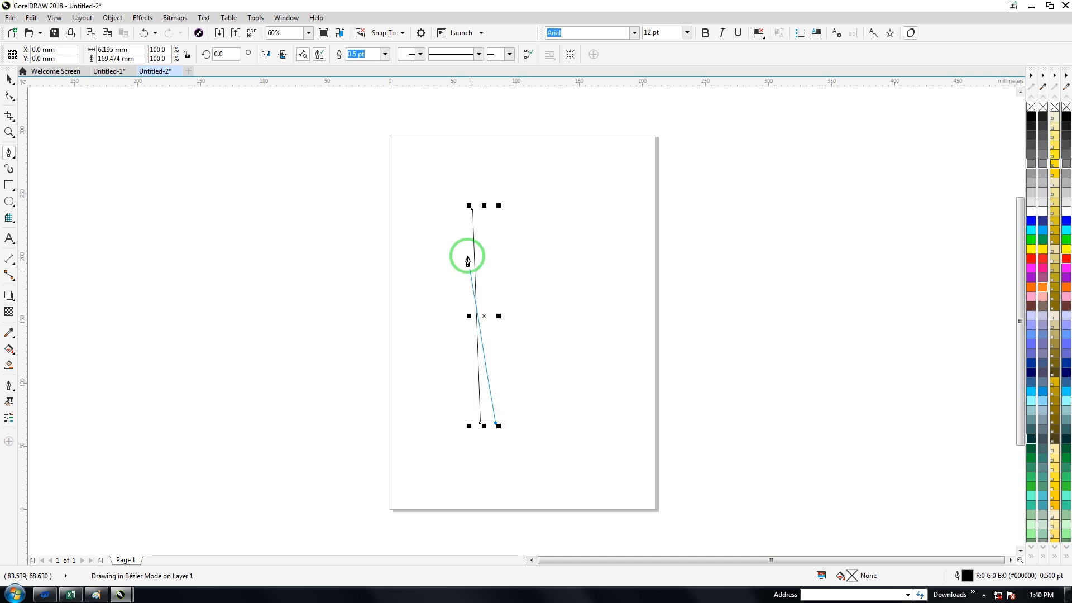
pyautogui.click(473, 210)
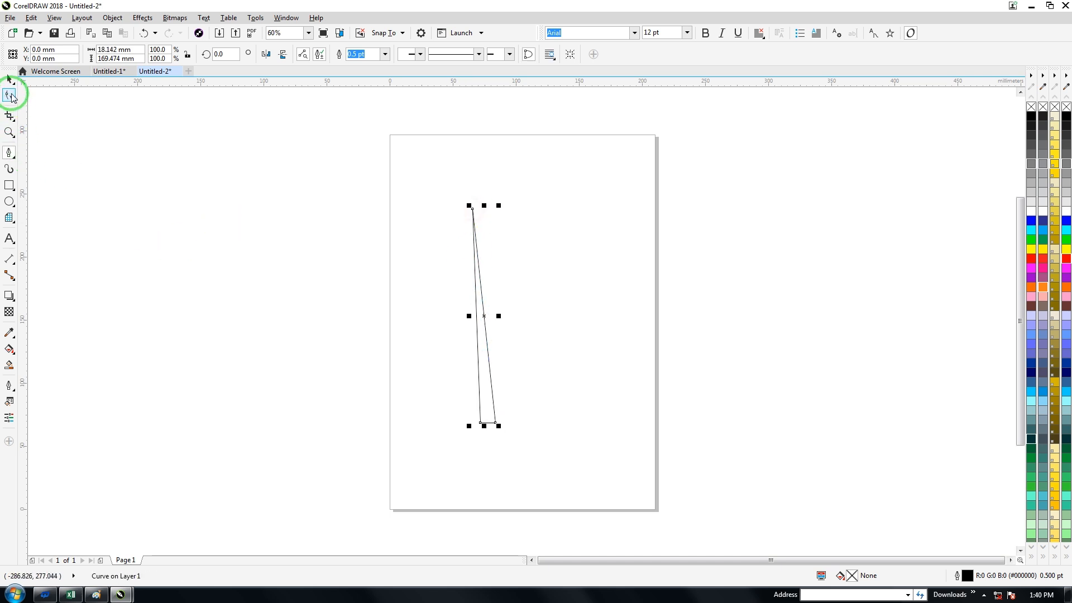
# Step: Select all nodes of the narrow triangle and convert its segments to curves
pyautogui.click(11, 95)
pyautogui.moveTo(428, 185)
pyautogui.mouseDown()
pyautogui.moveTo(419, 283)
pyautogui.moveTo(491, 502)
pyautogui.moveTo(558, 378)
pyautogui.moveTo(488, 220)
pyautogui.moveTo(489, 184)
pyautogui.mouseUp()
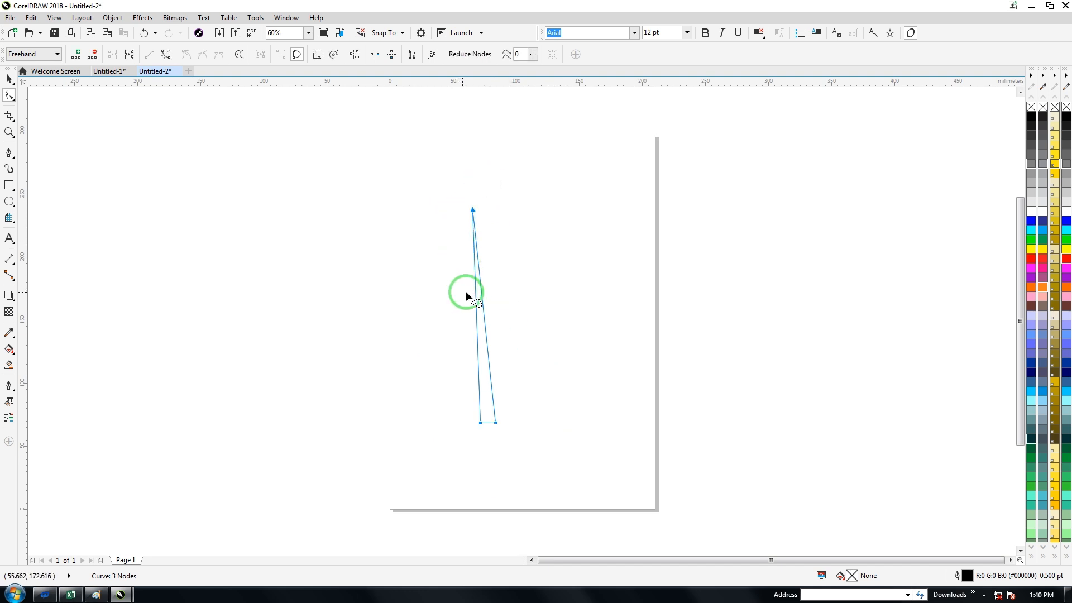
pyautogui.click(474, 208)
pyautogui.moveTo(430, 200)
pyautogui.mouseDown()
pyautogui.moveTo(511, 429)
pyautogui.moveTo(497, 224)
pyautogui.mouseUp()
pyautogui.moveTo(399, 216); pyautogui.dragTo(577, 463)
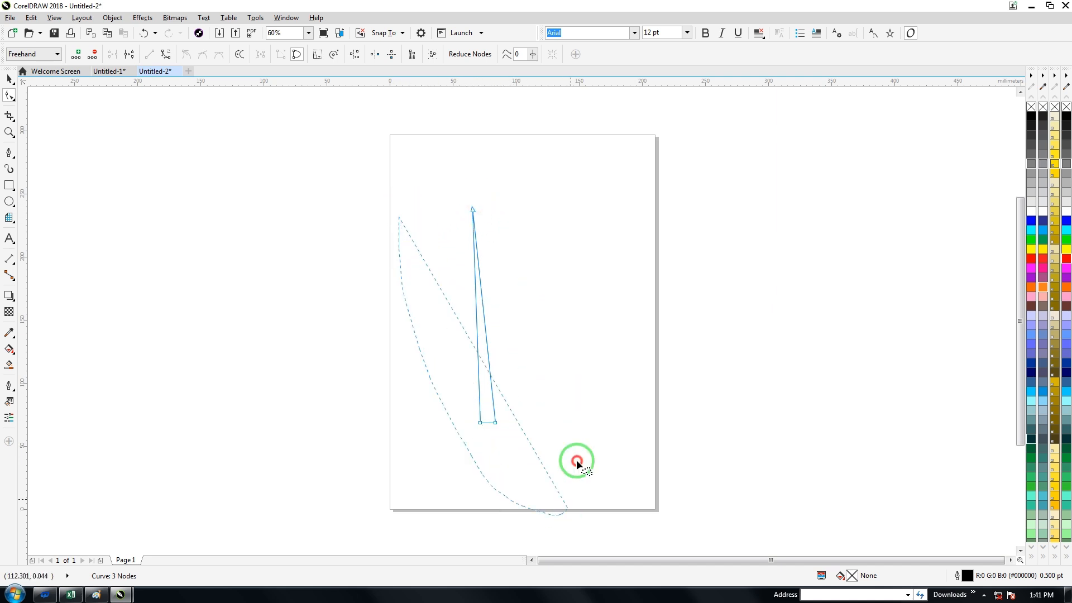
pyautogui.moveTo(477, 178); pyautogui.dragTo(474, 178)
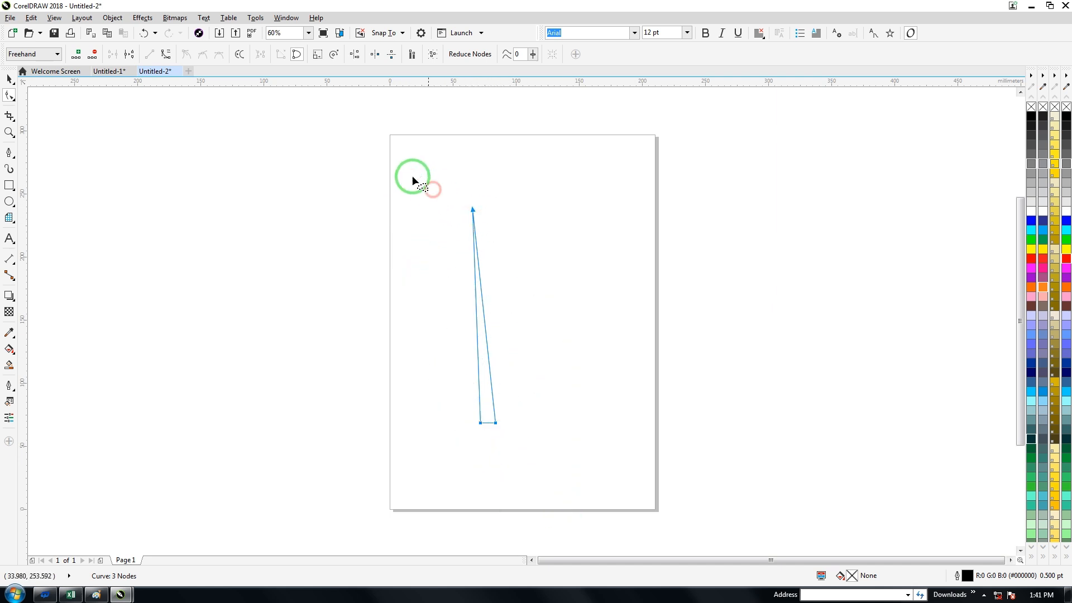
pyautogui.click(167, 54)
pyautogui.click(351, 202)
# Step: Bend the triangle's long sides into a leaf outline, bulging the left side outward and giving the right side an S-shape
pyautogui.click(480, 423)
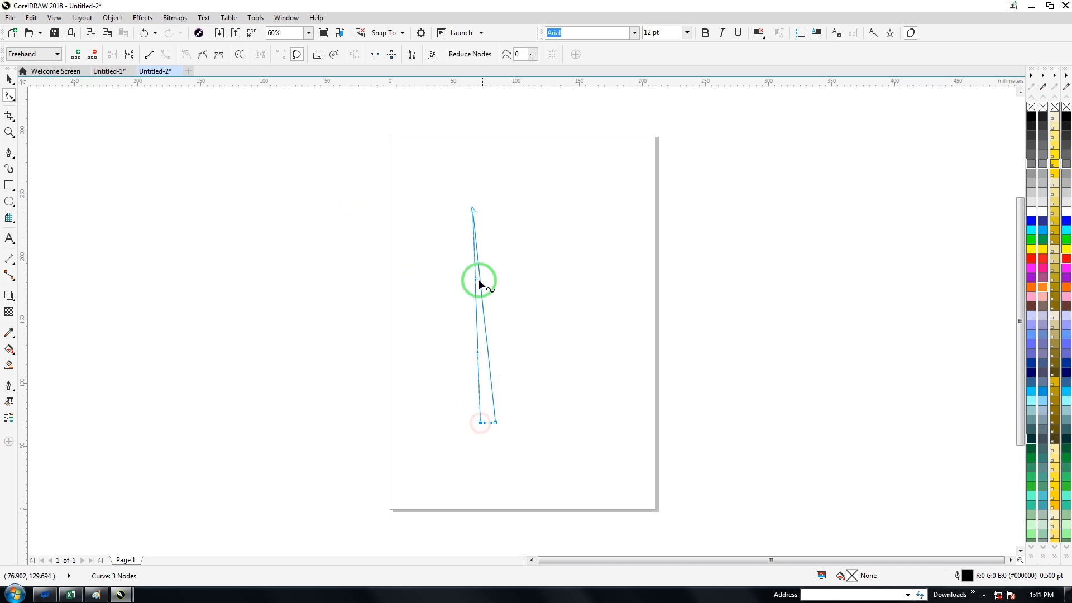
pyautogui.moveTo(475, 316); pyautogui.dragTo(428, 319)
pyautogui.click(480, 278)
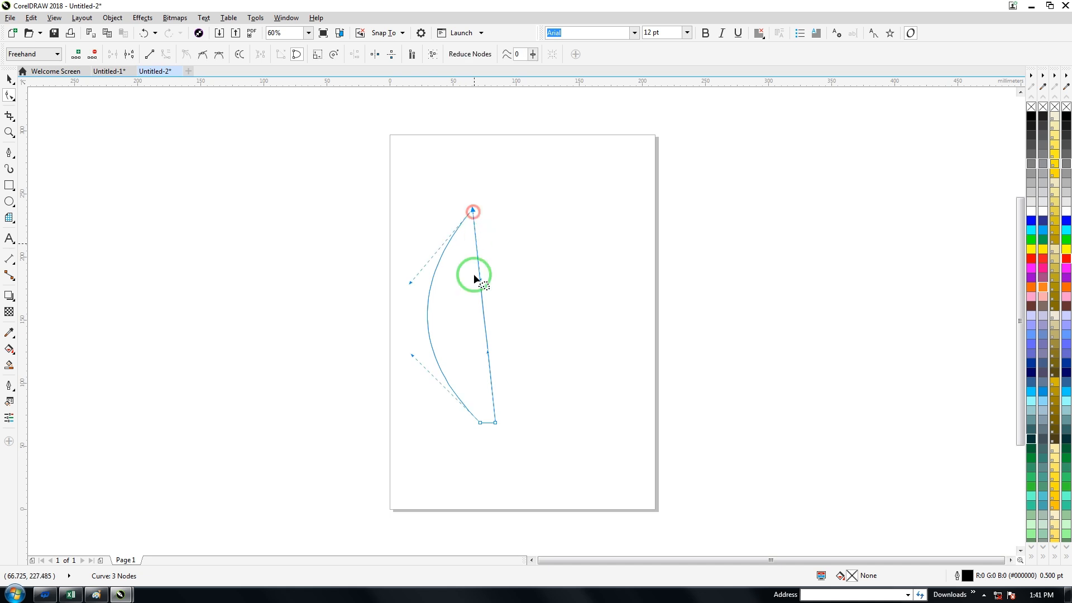
pyautogui.moveTo(515, 278); pyautogui.dragTo(523, 280)
pyautogui.moveTo(490, 353); pyautogui.dragTo(541, 363)
pyautogui.moveTo(523, 281); pyautogui.dragTo(446, 290)
# Step: Bring the two base nodes of the leaf close together and widen its left curve with the control handles
pyautogui.moveTo(498, 426); pyautogui.dragTo(484, 424)
pyautogui.moveTo(420, 355); pyautogui.dragTo(401, 369)
pyautogui.moveTo(411, 283); pyautogui.dragTo(396, 273)
pyautogui.moveTo(402, 378); pyautogui.dragTo(393, 397)
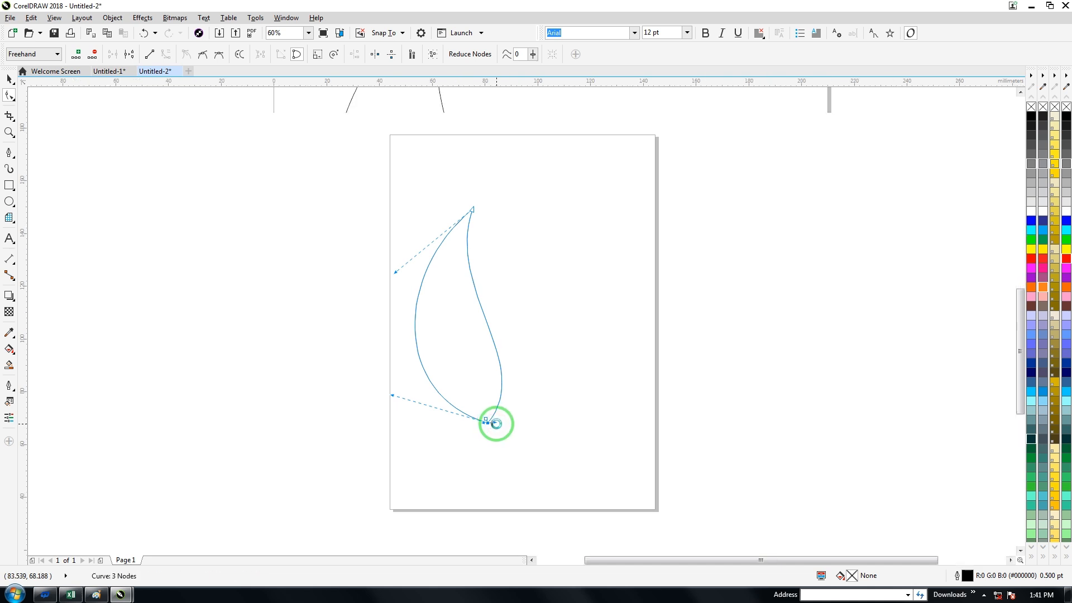
# Step: Shorten the handles and align the nodes at the leaf's base so the two sides meet in one point
pyautogui.scroll(5, 492, 423)
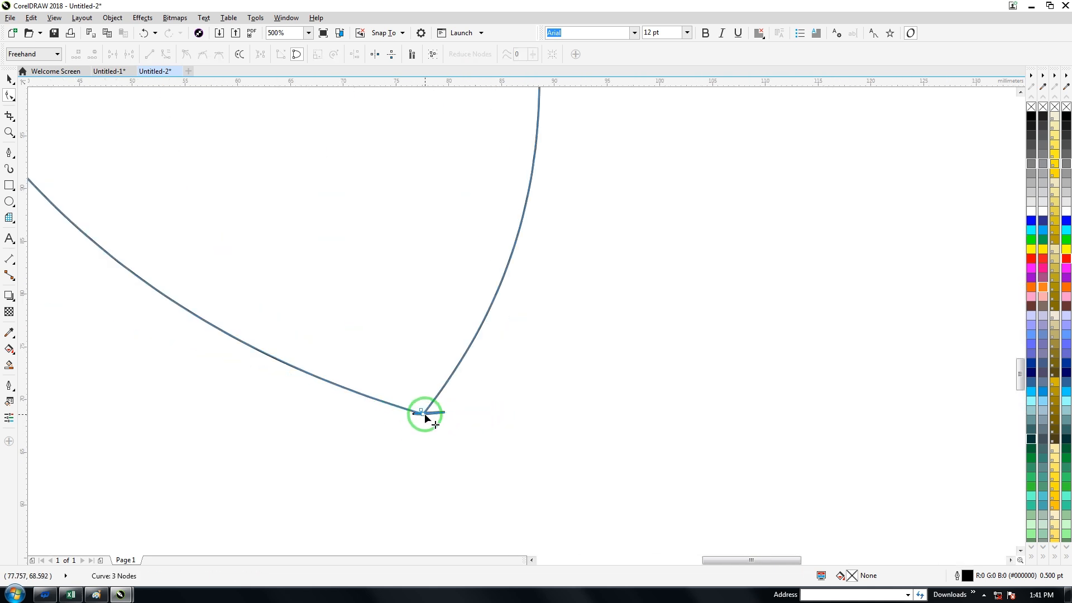
pyautogui.moveTo(381, 416); pyautogui.dragTo(415, 418)
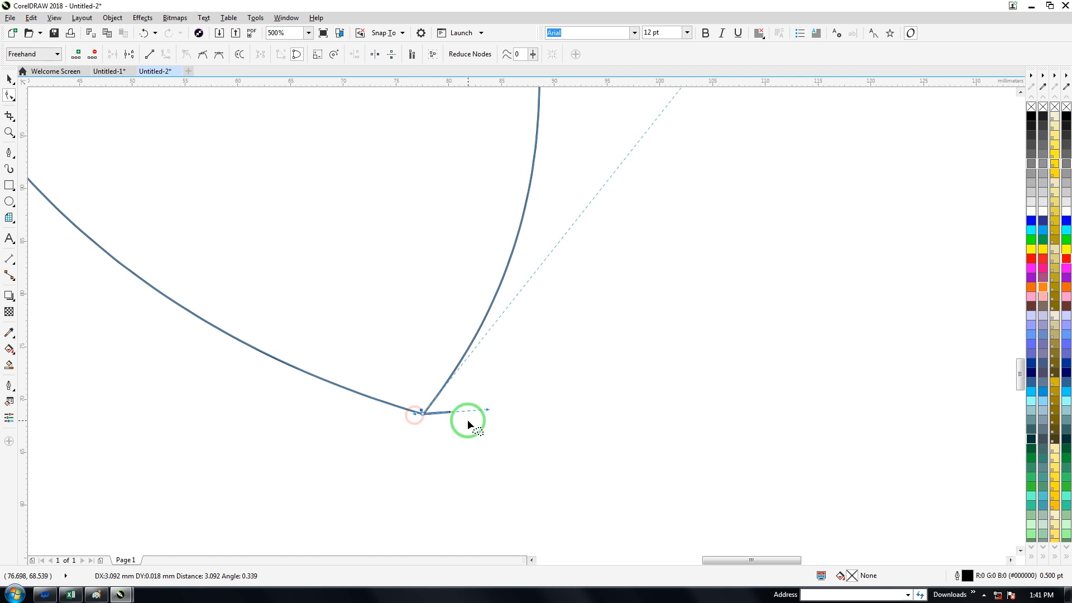
pyautogui.moveTo(484, 410); pyautogui.dragTo(430, 413)
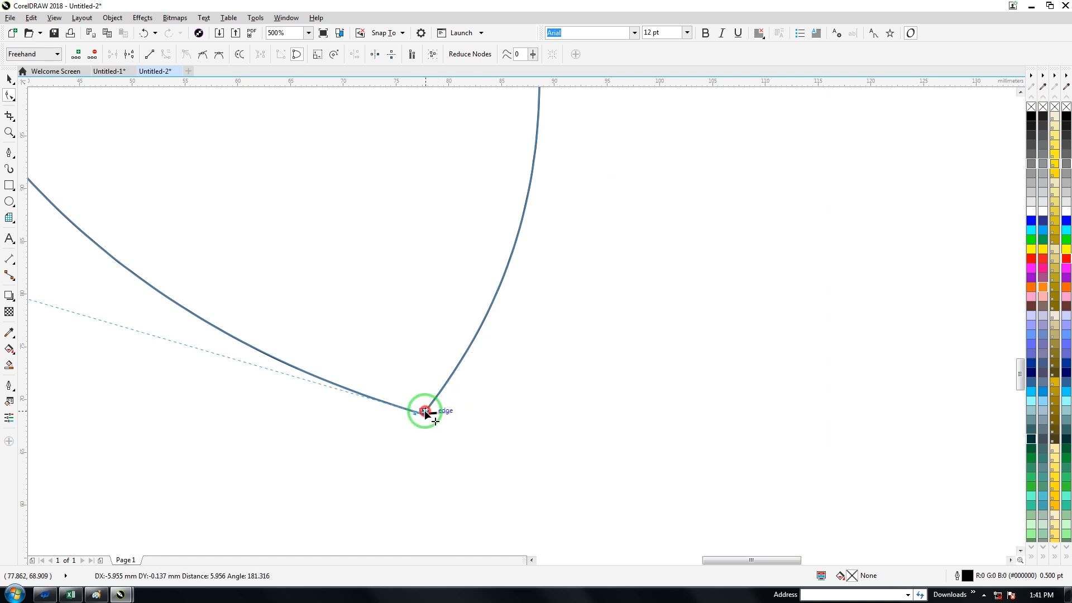
pyautogui.scroll(-4, 423, 407)
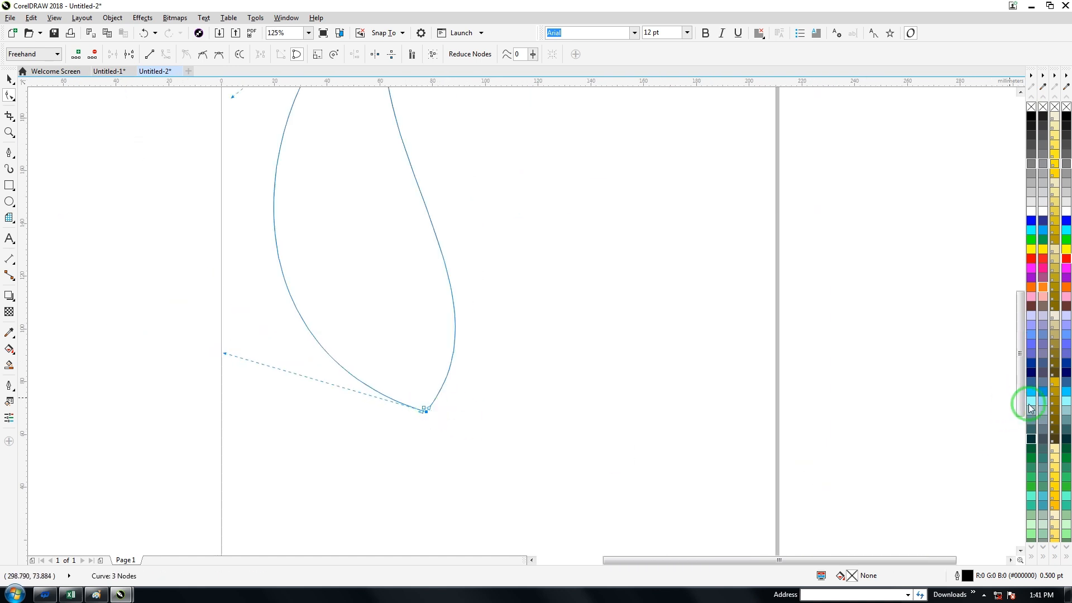
# Step: Fill the leaf with dark teal #003333 and fine-tune its base nodes into a clean tip
pyautogui.click(1031, 444)
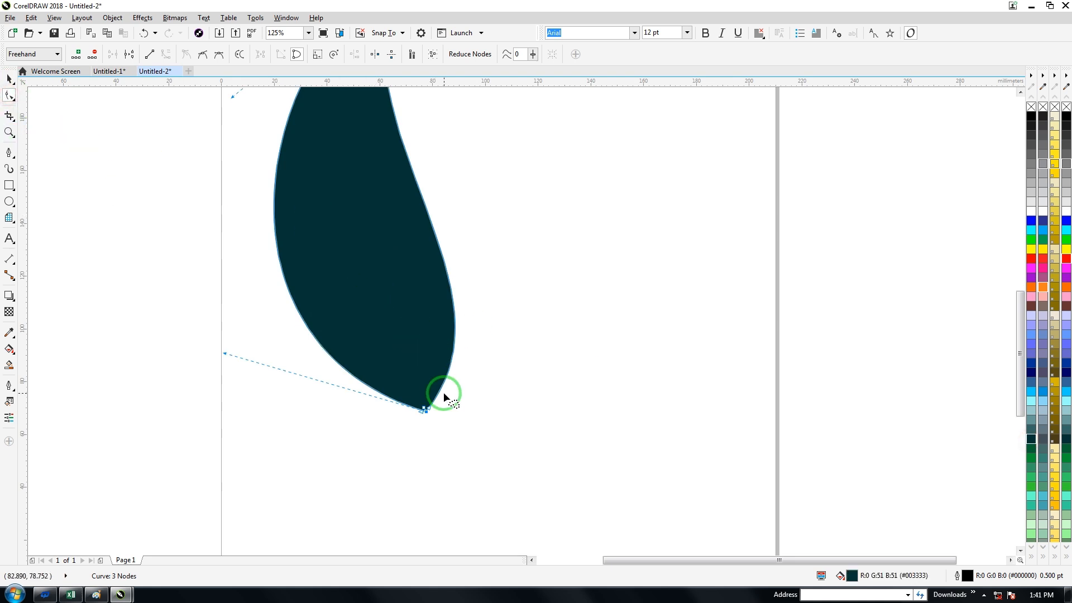
pyautogui.moveTo(427, 408)
pyautogui.mouseDown()
pyautogui.moveTo(440, 403)
pyautogui.moveTo(418, 415)
pyautogui.mouseUp()
pyautogui.scroll(1, 434, 406)
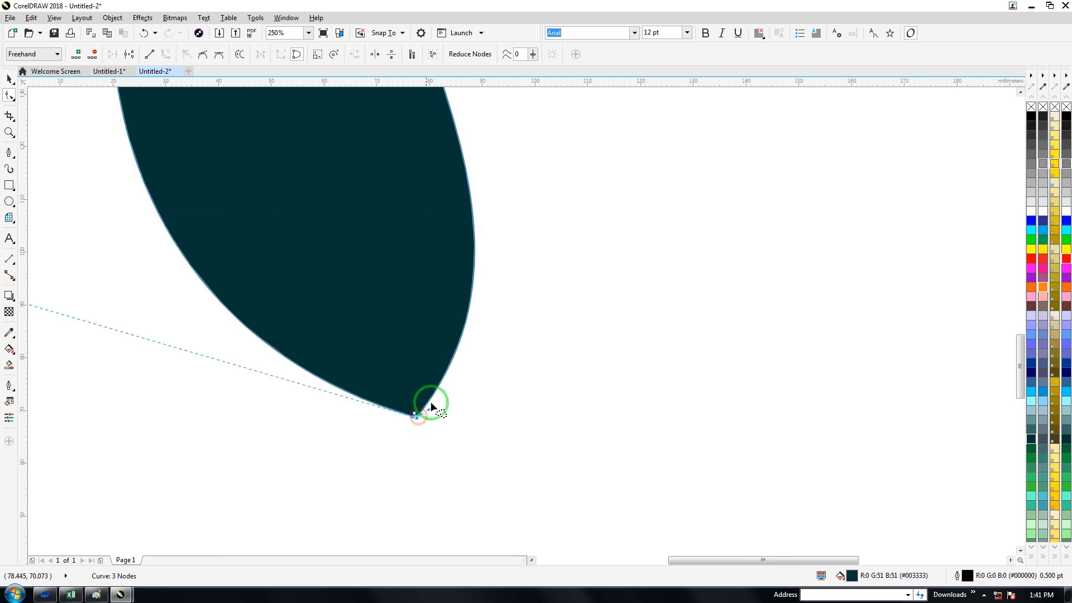
pyautogui.scroll(-3, 431, 403)
# Step: Bulge the leaf's lower right curve outward and move the leaf up to overlap the page's upper edge
pyautogui.click(412, 382)
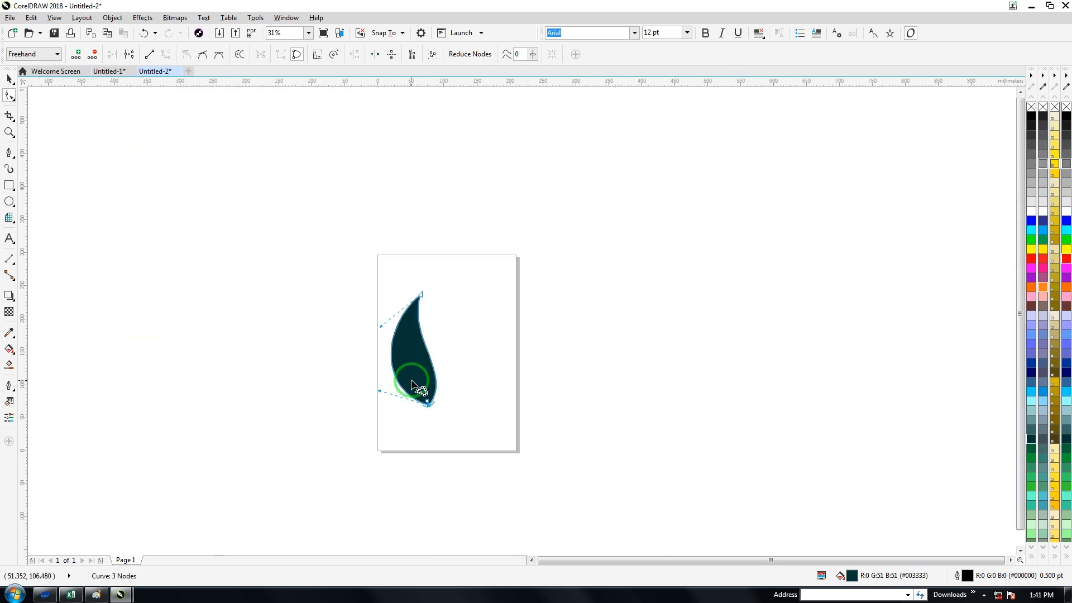
pyautogui.click(423, 294)
pyautogui.moveTo(455, 378); pyautogui.dragTo(472, 365)
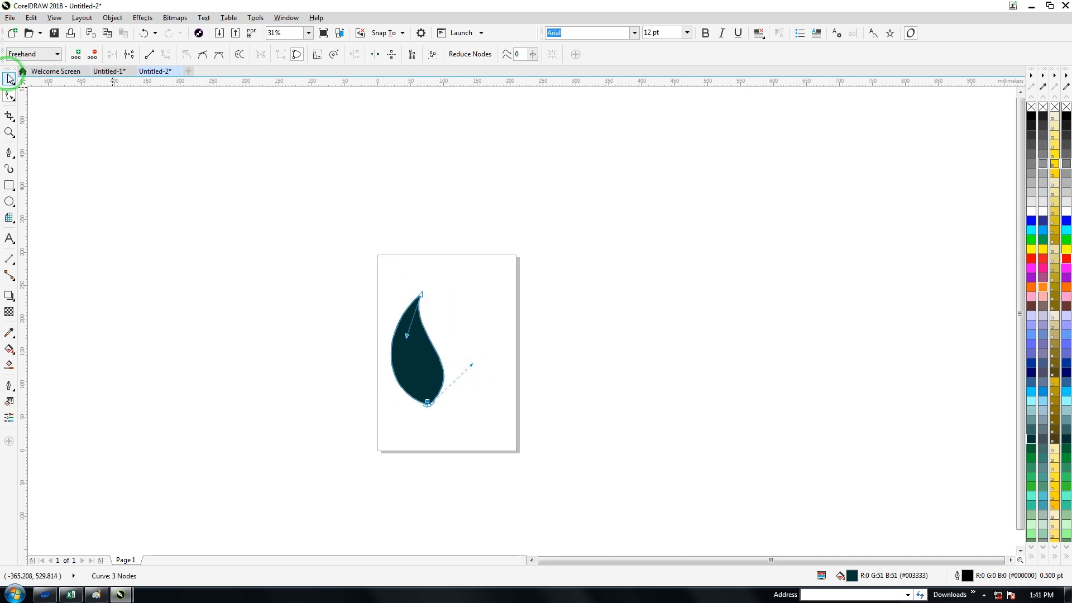
pyautogui.click(10, 79)
pyautogui.moveTo(412, 299); pyautogui.dragTo(420, 200)
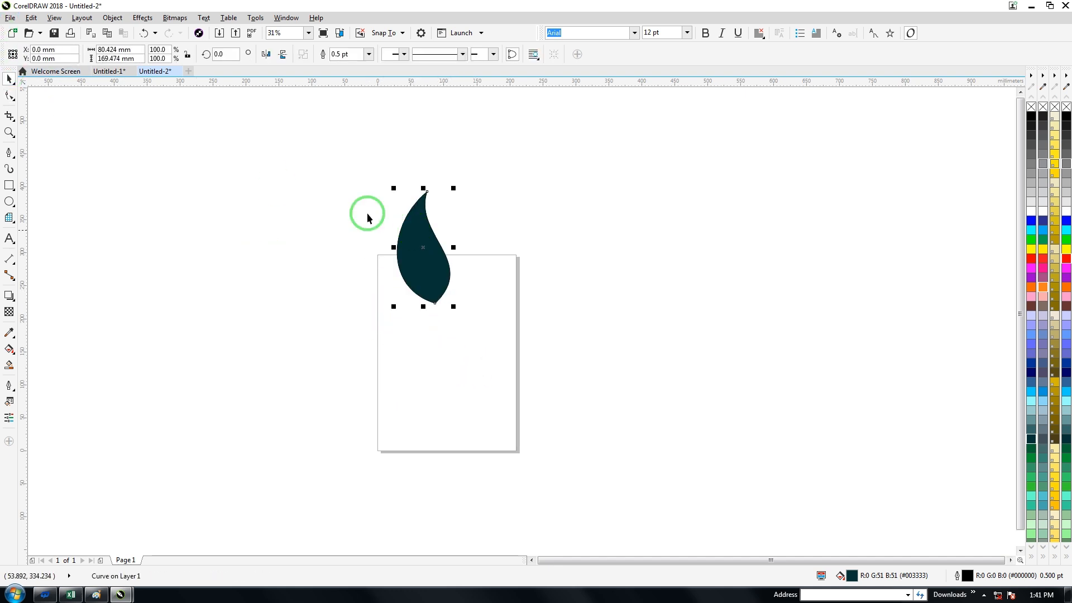
# Step: Draw a slanted narrow triangle about 82 × 149 mm to the left of the page with the Pen tool
pyautogui.click(9, 152)
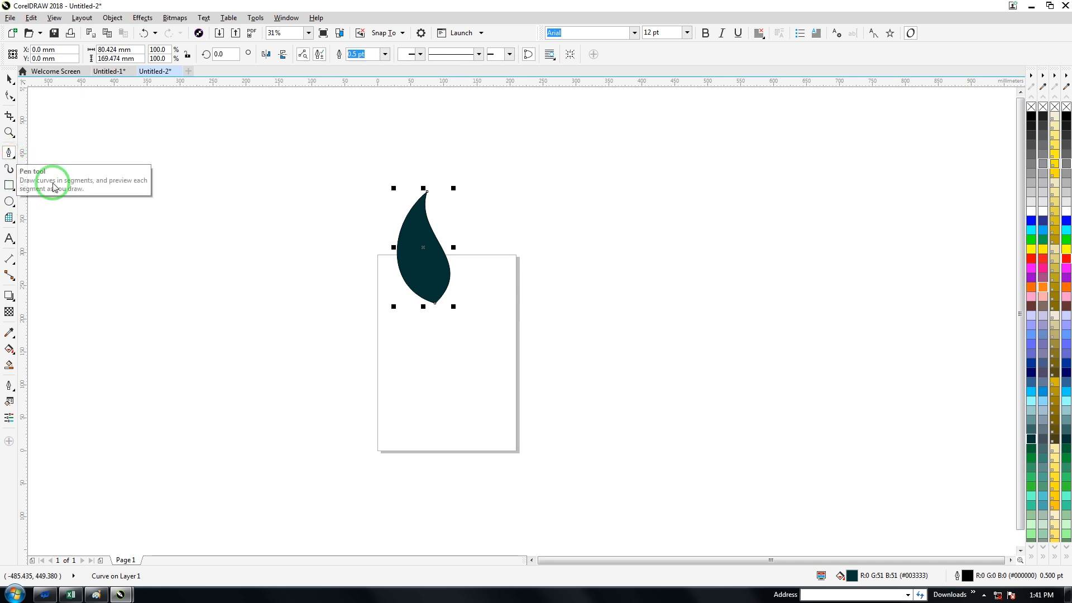
pyautogui.click(277, 235)
pyautogui.click(331, 328)
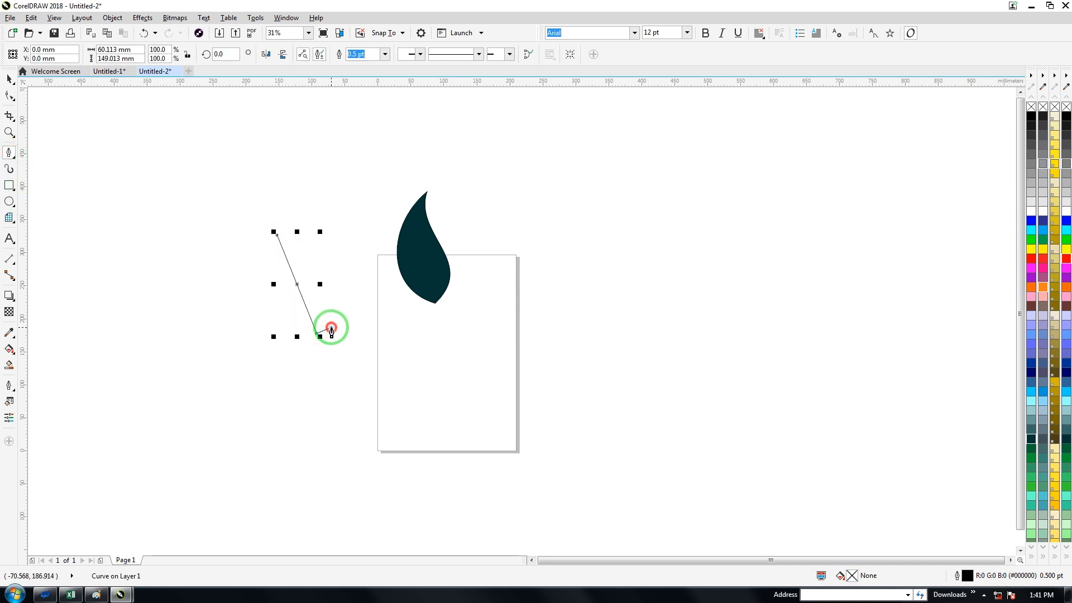
pyautogui.click(278, 236)
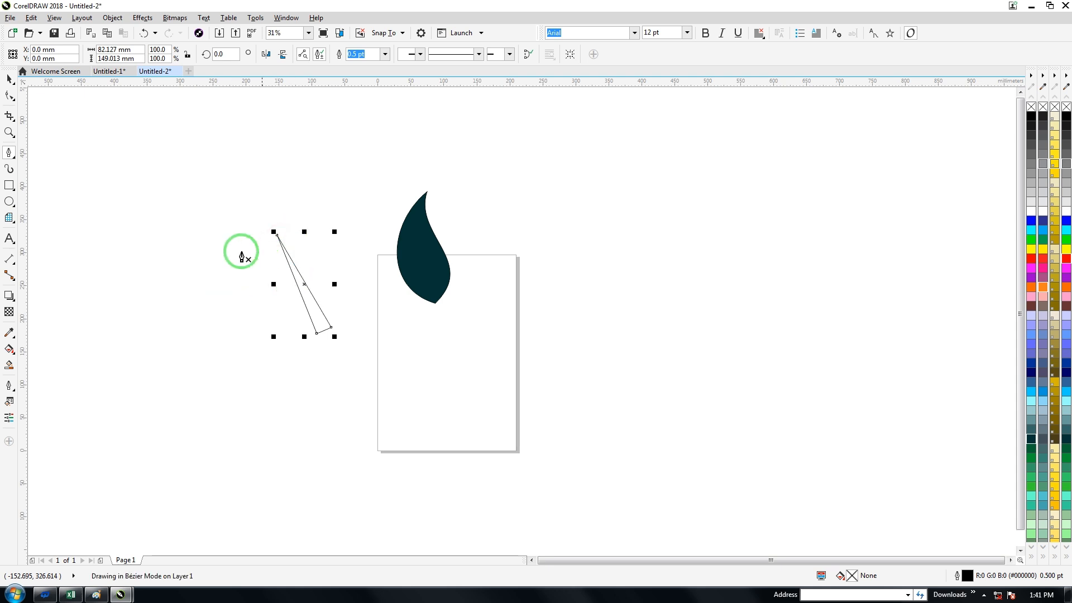
# Step: Select all nodes of the slanted triangle and convert its segments to curves
pyautogui.click(7, 96)
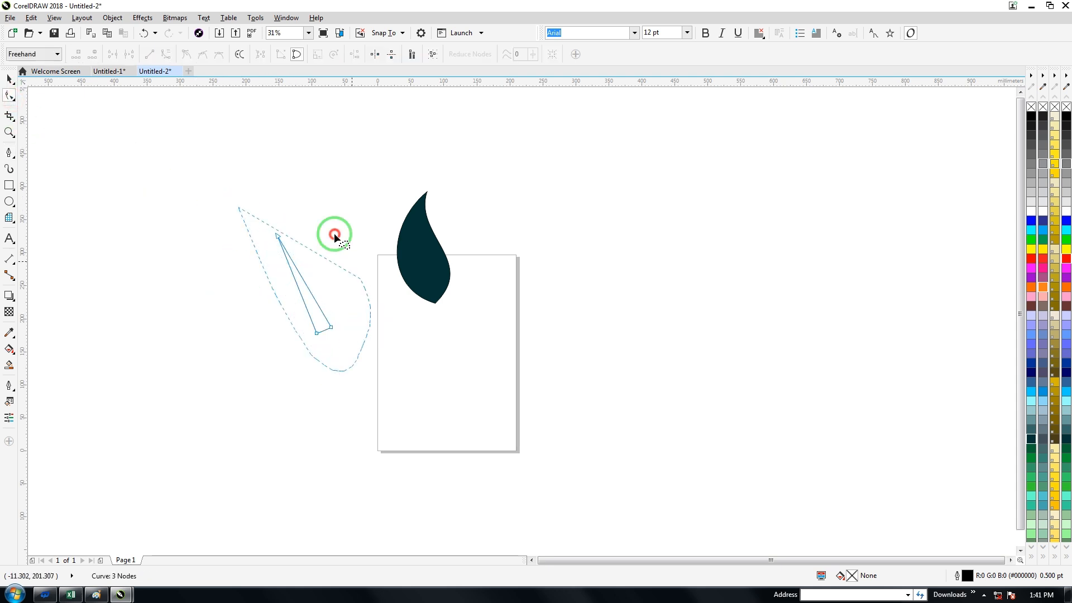
pyautogui.moveTo(335, 235); pyautogui.dragTo(283, 218)
pyautogui.click(163, 58)
pyautogui.click(251, 234)
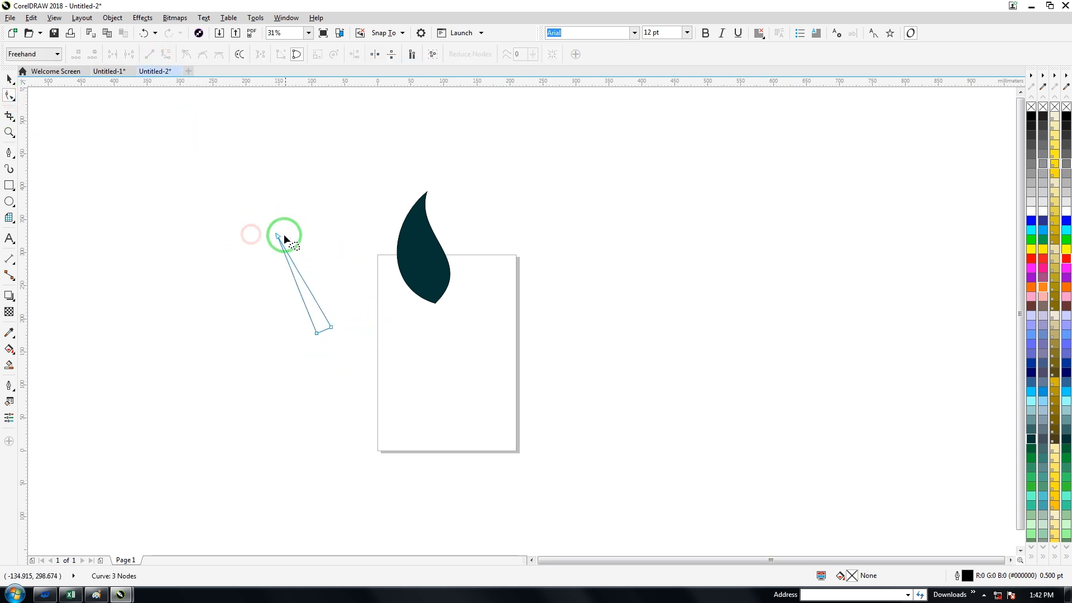
# Step: Bend both long sides of the slanted triangle toward the lower left to form a tapering curved stem
pyautogui.moveTo(298, 281); pyautogui.dragTo(290, 293)
pyautogui.click(276, 236)
pyautogui.click(15, 79)
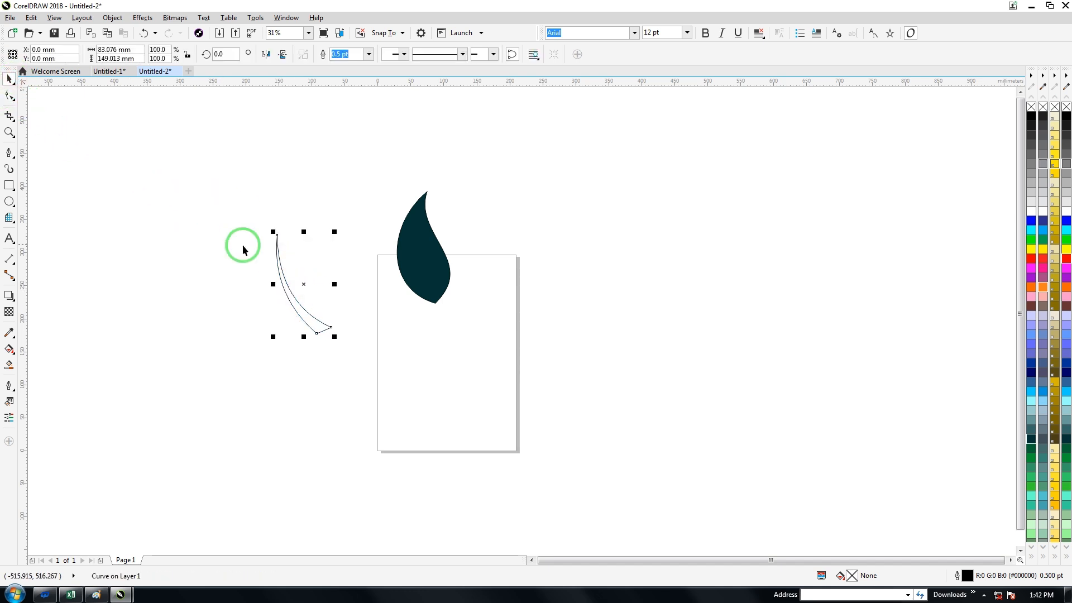
# Step: Move the curved stem onto the leaf's base, rotate it about 8.2°, and place its narrow tip inside the leaf
pyautogui.click(270, 268)
pyautogui.moveTo(292, 296); pyautogui.dragTo(447, 325)
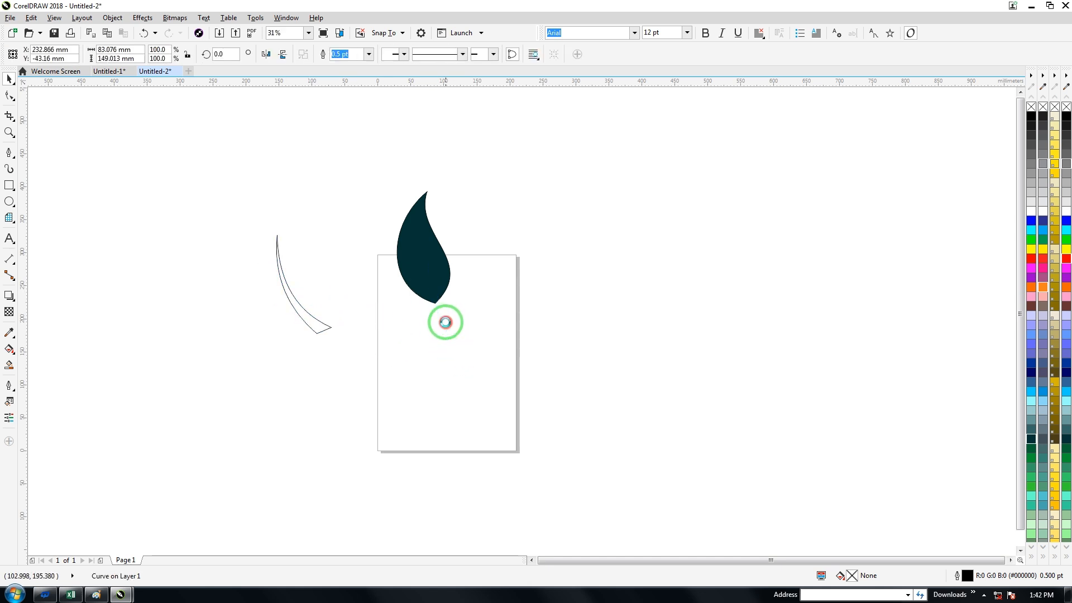
pyautogui.click(445, 323)
pyautogui.moveTo(425, 259); pyautogui.dragTo(428, 280)
pyautogui.scroll(4, 443, 287)
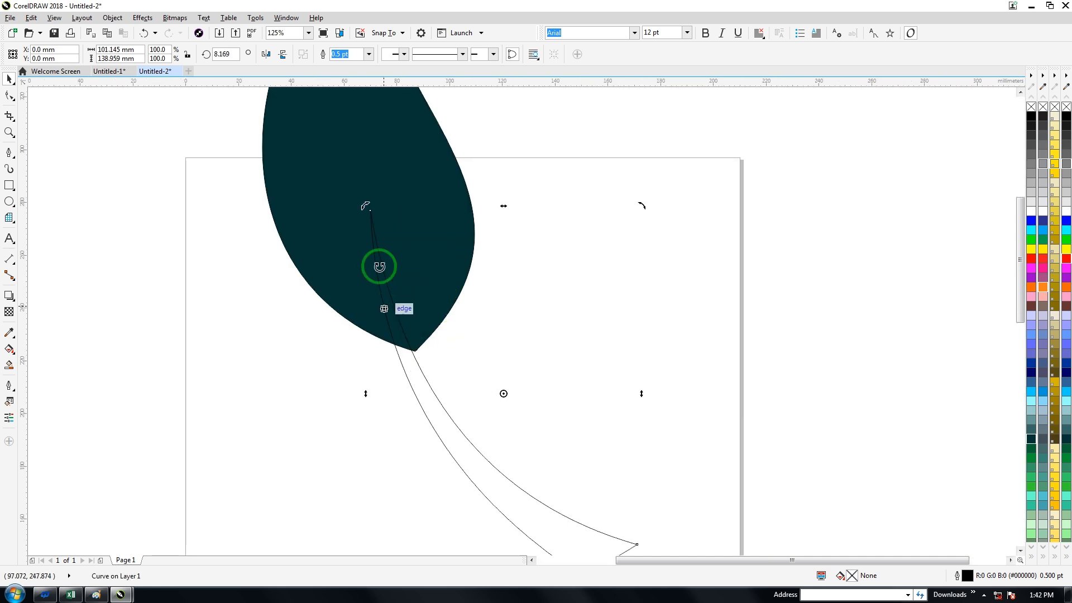
pyautogui.moveTo(421, 377); pyautogui.dragTo(430, 372)
# Step: Trim the leaf with the overlapping stem to cut a tapering slit into its base
pyautogui.keyDown('shift'); pyautogui.click(429, 216); pyautogui.keyUp('shift')
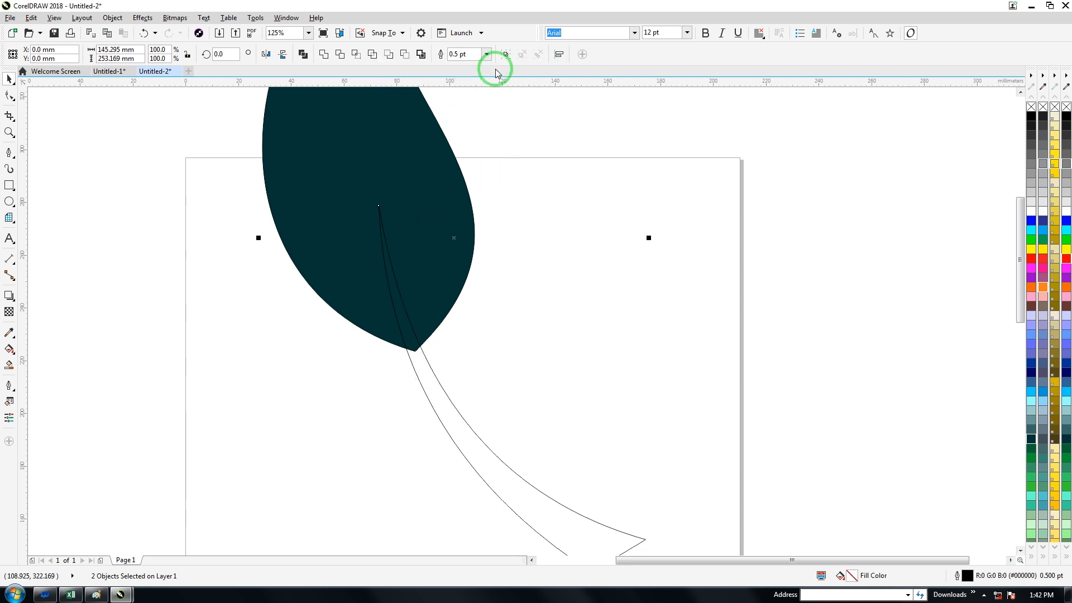
pyautogui.click(340, 54)
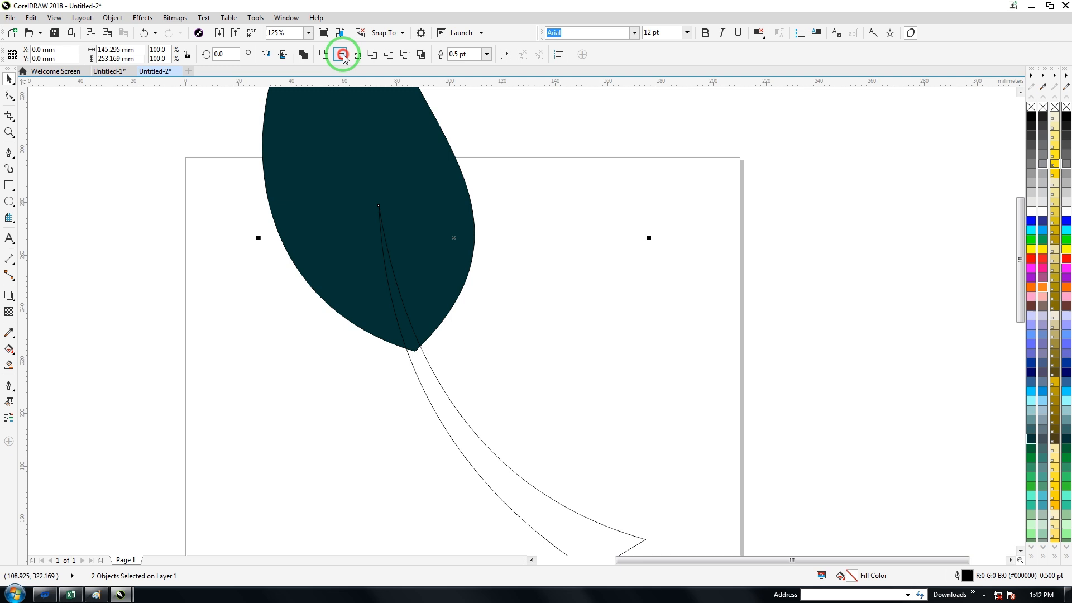
pyautogui.click(364, 182)
# Step: Rotate the stem to about 29.8° and position it along the leaf's lower left edge, crossing the base beside the slit
pyautogui.moveTo(440, 375); pyautogui.dragTo(361, 354)
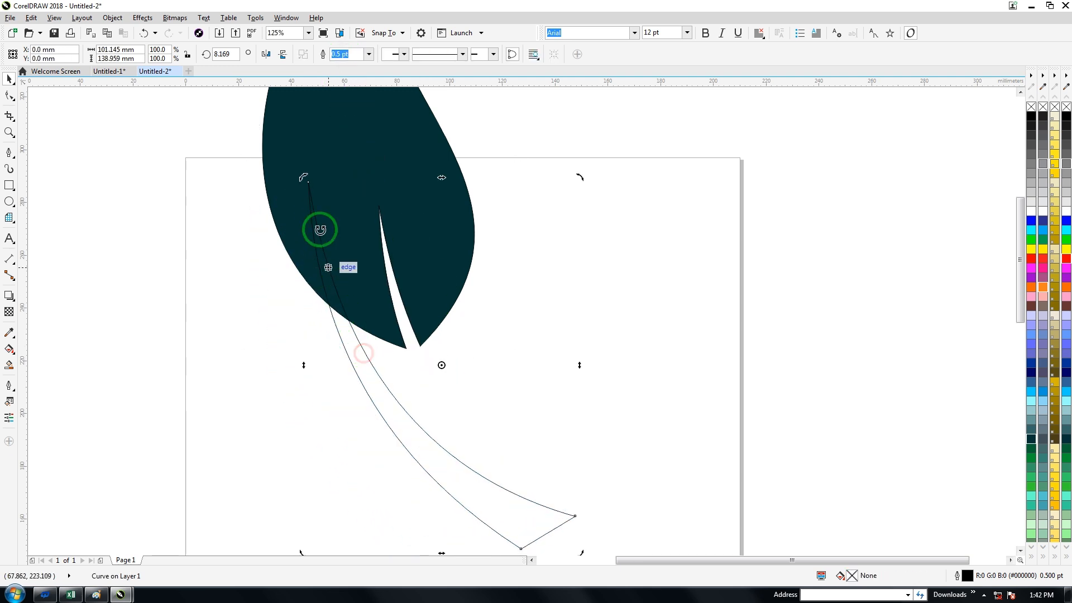
pyautogui.moveTo(306, 179); pyautogui.dragTo(253, 248)
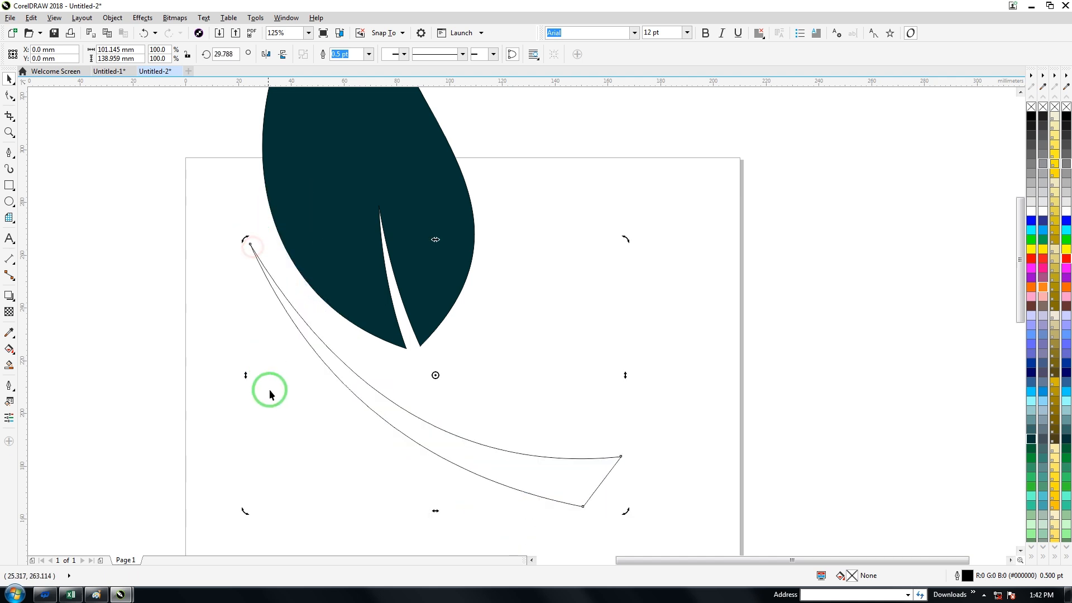
pyautogui.moveTo(344, 379); pyautogui.dragTo(377, 328)
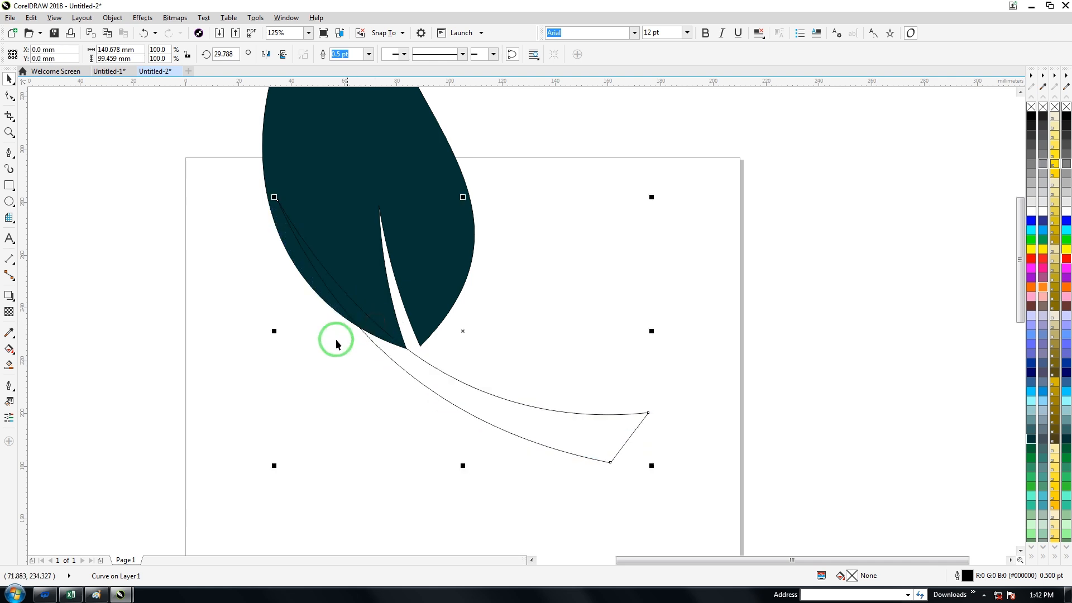
pyautogui.scroll(-1, 337, 292)
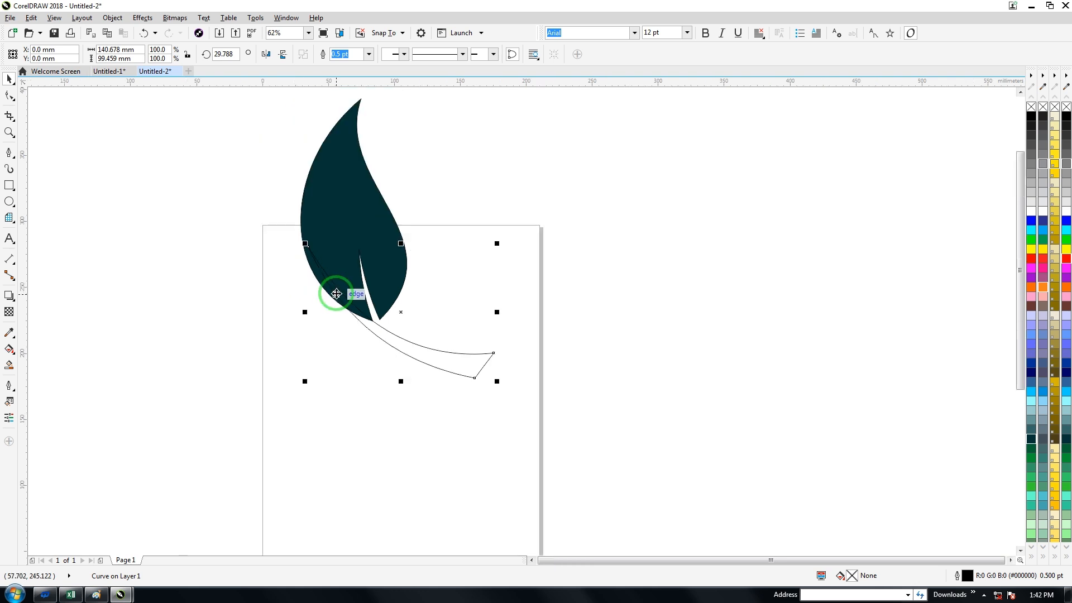
# Step: Weld the leaf and stem into one shape and move it over the page's right edge
pyautogui.moveTo(286, 103); pyautogui.dragTo(514, 412)
pyautogui.click(320, 57)
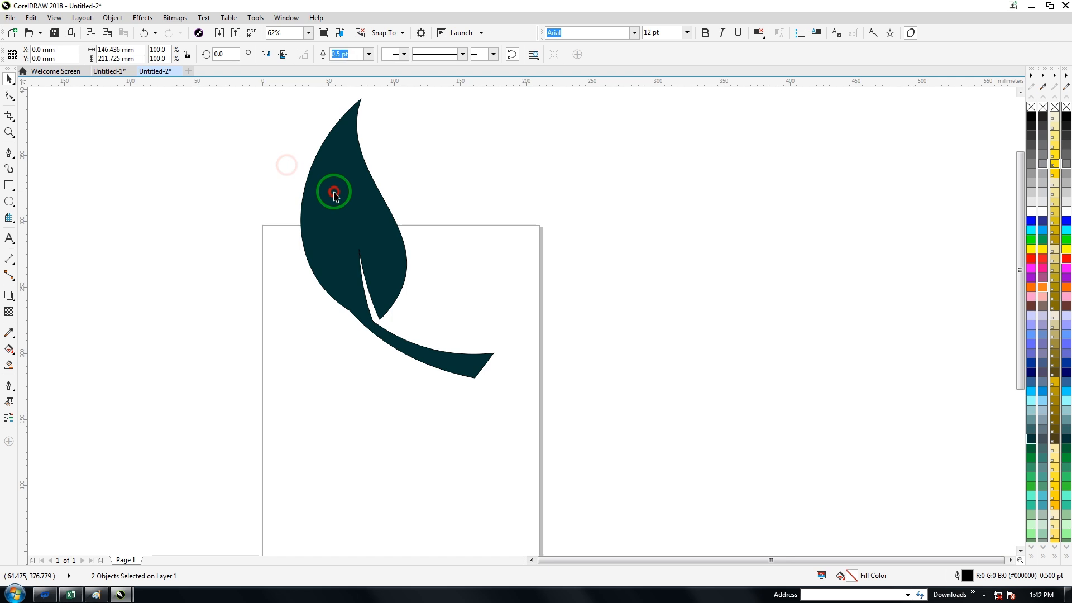
pyautogui.moveTo(333, 186); pyautogui.dragTo(440, 277)
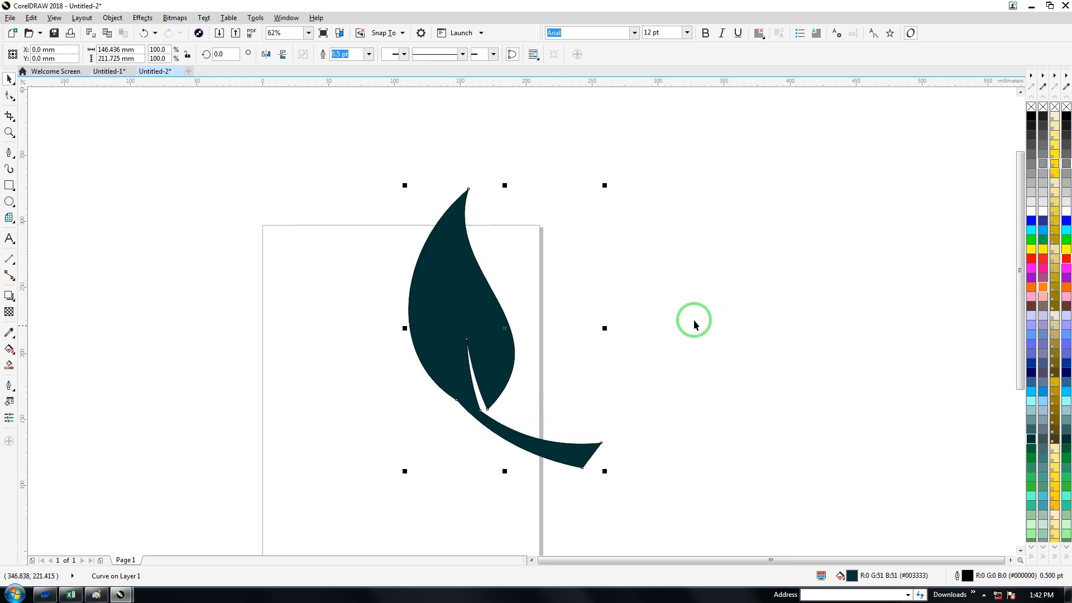
# Step: Fill the leaf shape with green #009933 and apply a linear fountain fill running slightly downward across the blade to the right
pyautogui.click(1030, 459)
pyautogui.click(467, 360)
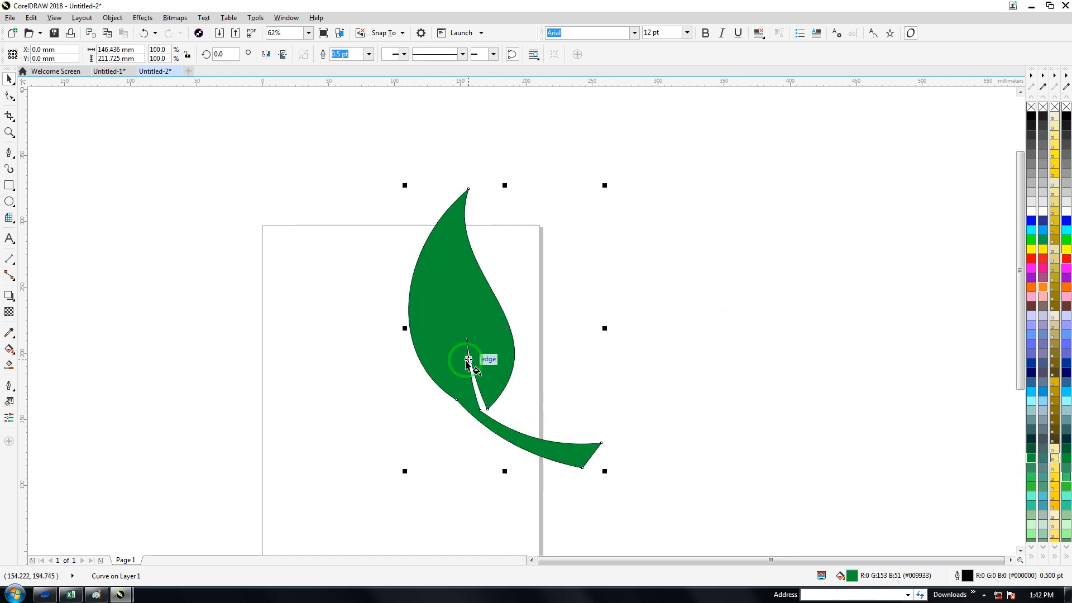
pyautogui.press('g')
pyautogui.moveTo(447, 293); pyautogui.dragTo(565, 341)
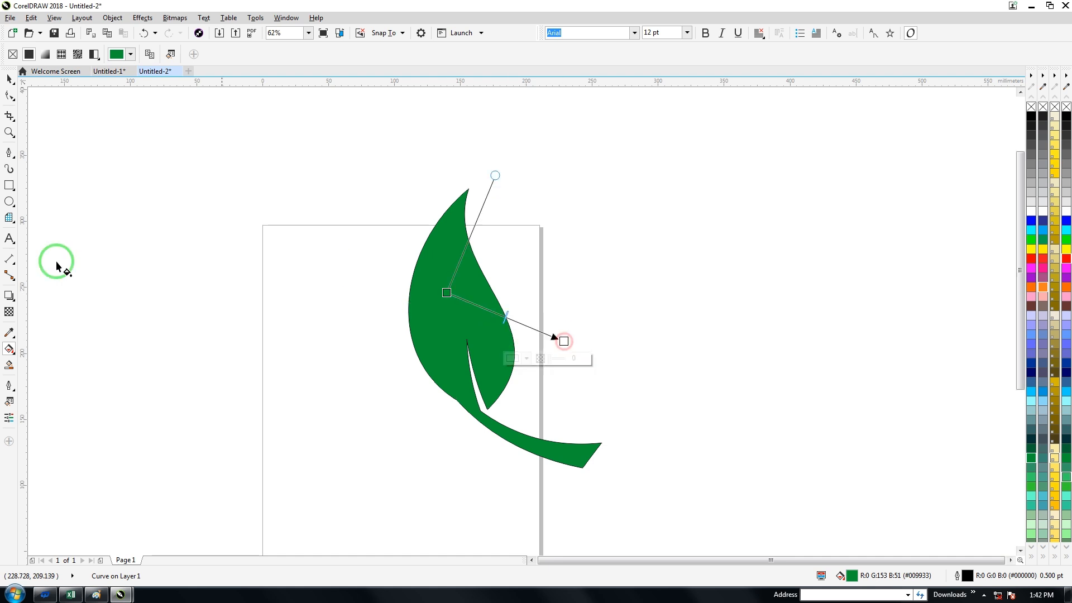
pyautogui.click(9, 349)
pyautogui.moveTo(5, 351); pyautogui.dragTo(29, 357)
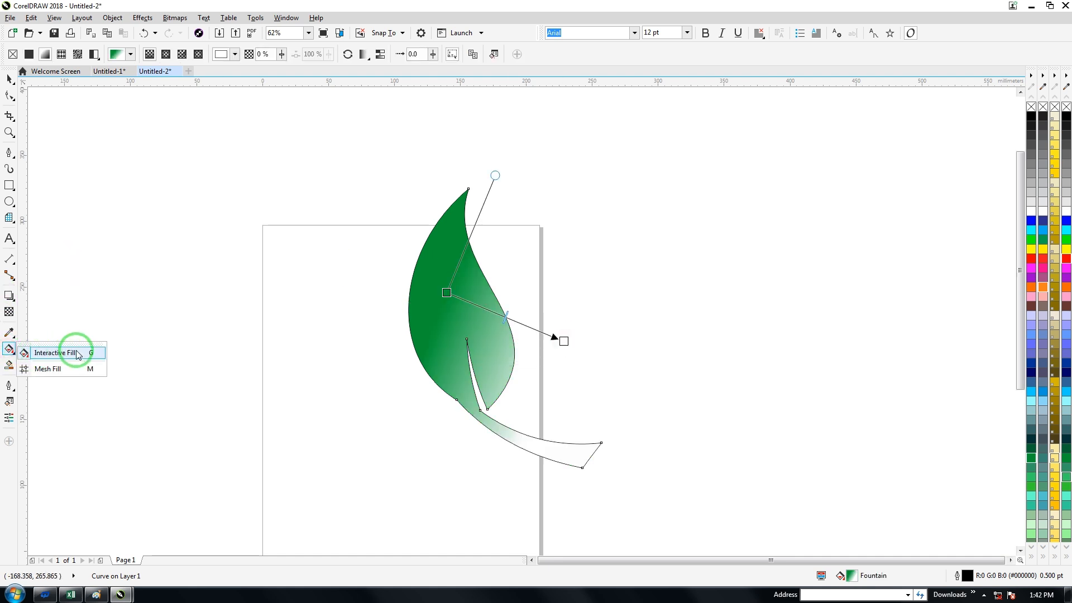
pyautogui.click(407, 376)
# Step: Set the fountain fill's end colour to yellow and shift its green start point toward the leaf's left edge
pyautogui.click(563, 341)
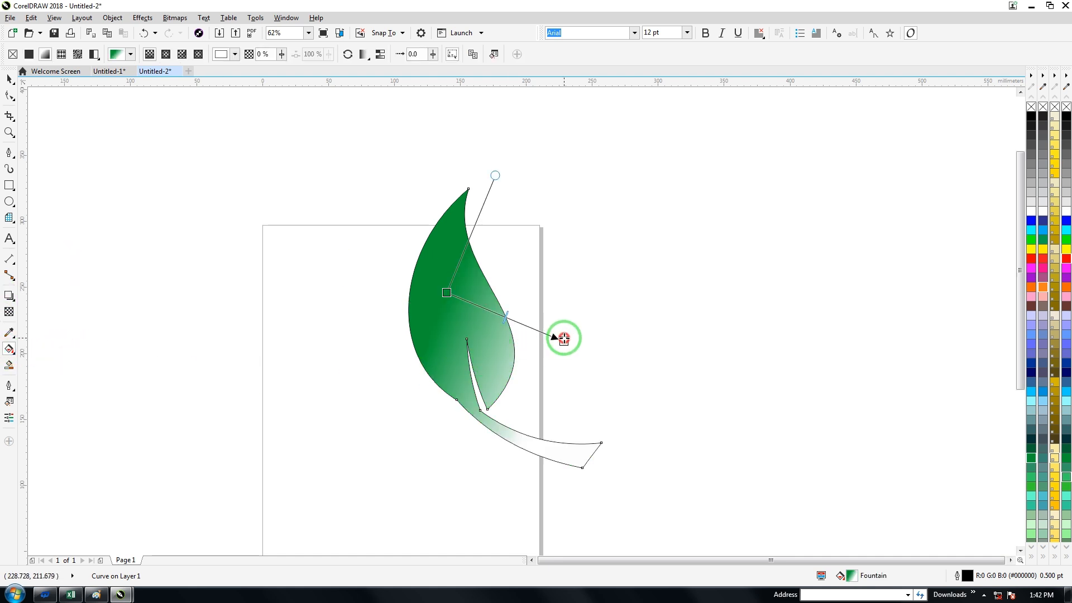
pyautogui.click(1032, 249)
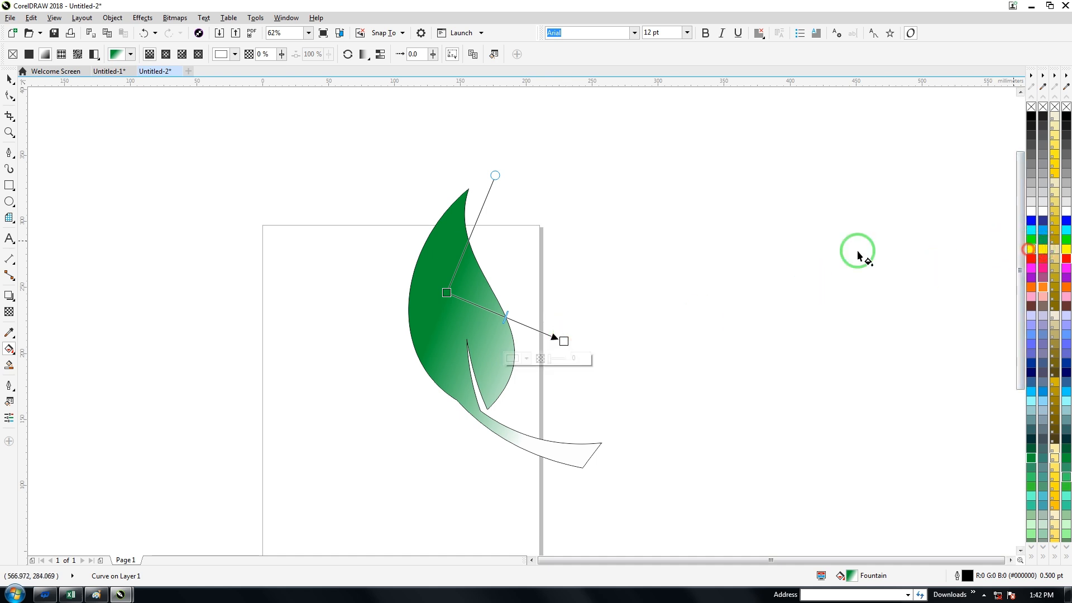
pyautogui.moveTo(446, 293); pyautogui.dragTo(423, 305)
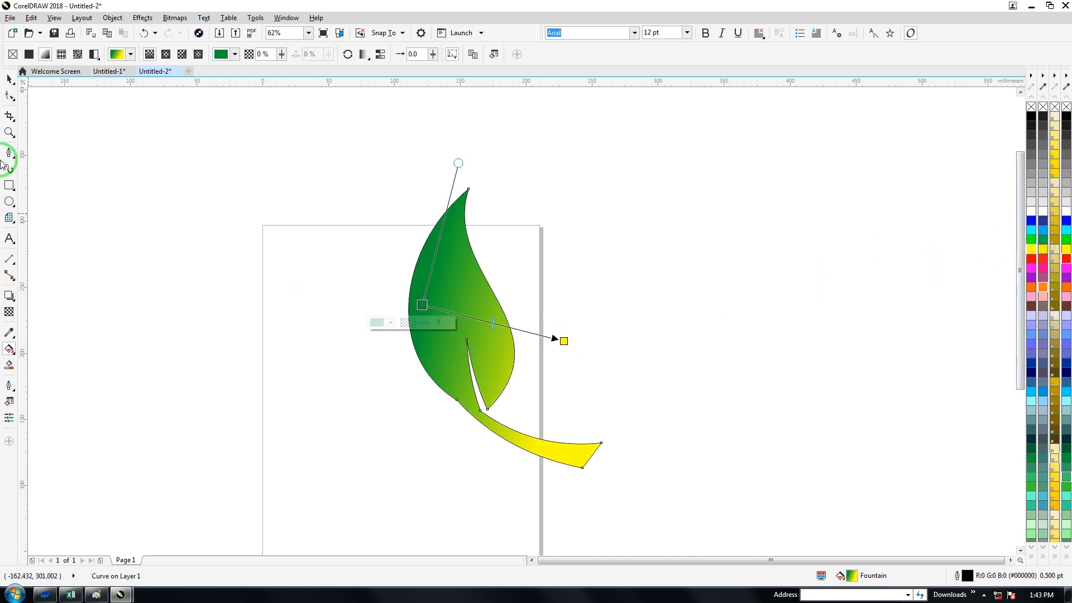
# Step: Delete the node where the leaf's left edge meets the stem and pull the stem end's upper corner inward
pyautogui.click(9, 97)
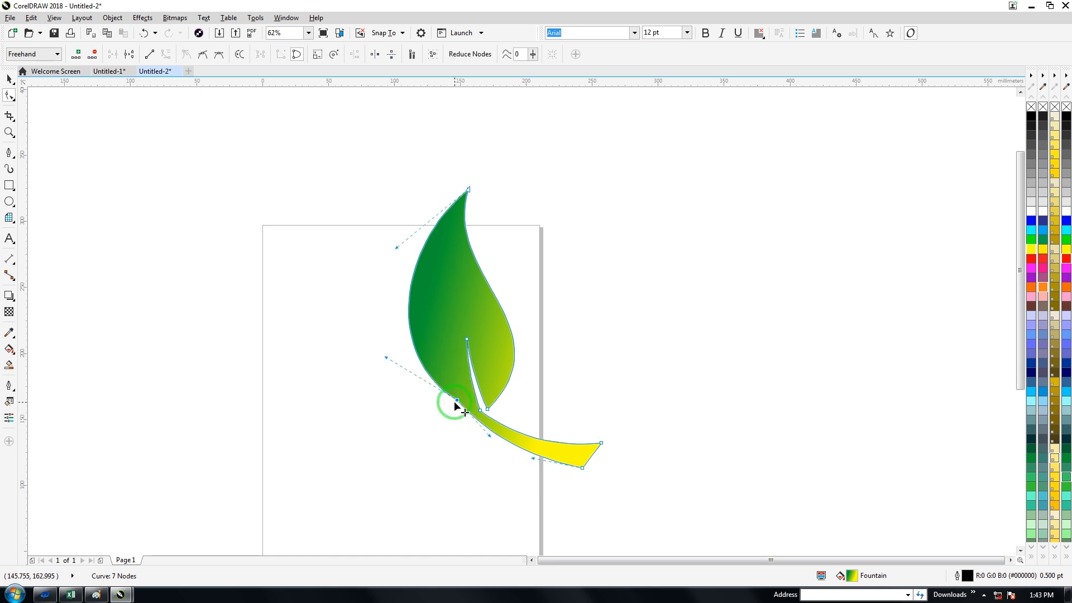
pyautogui.press('Delete')
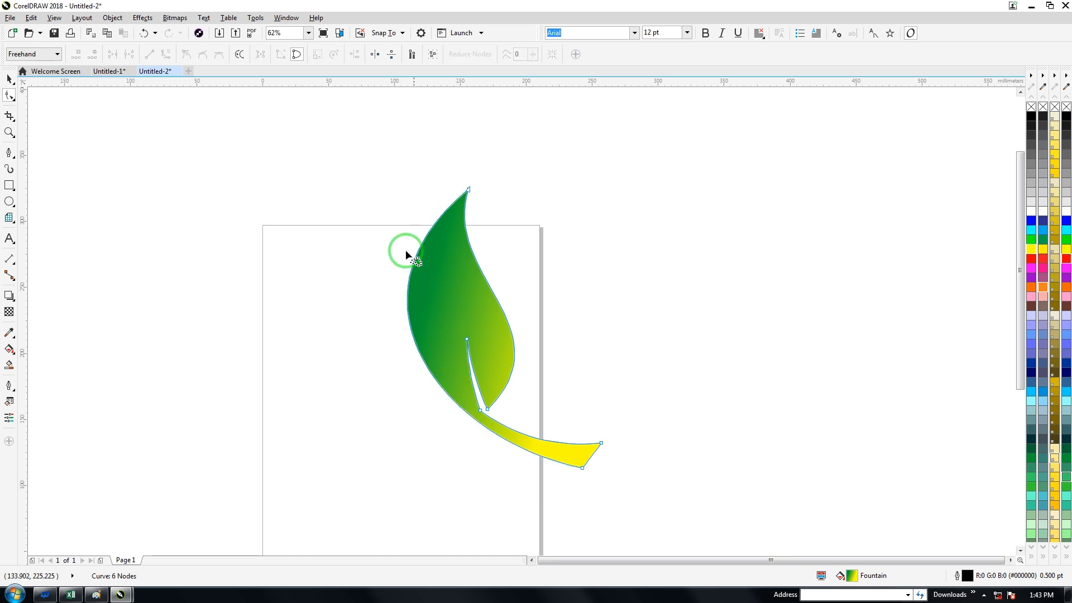
pyautogui.moveTo(602, 444); pyautogui.dragTo(595, 450)
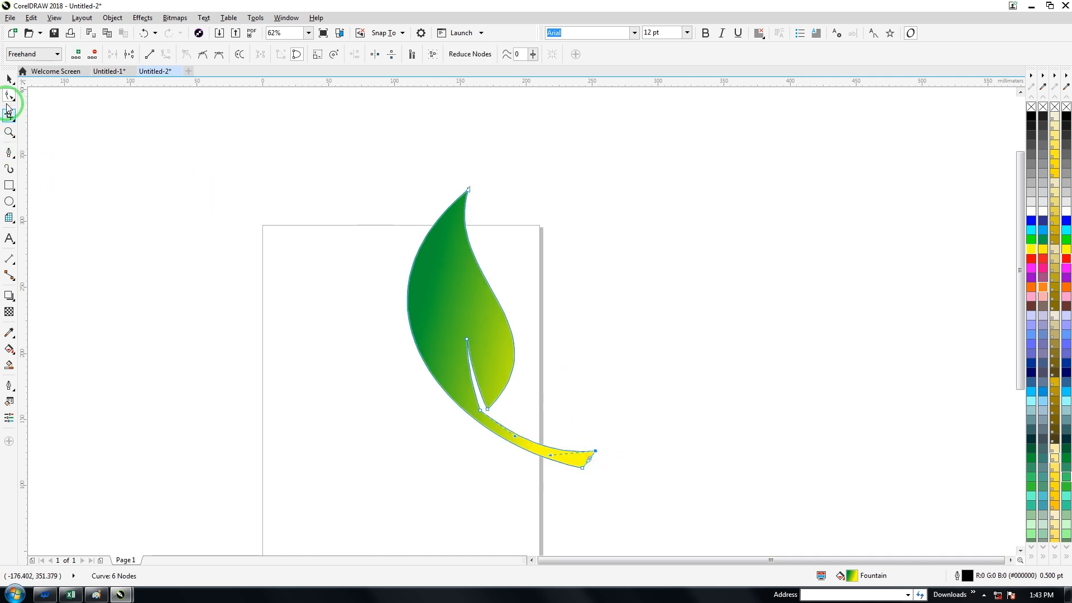
# Step: Set the leaf's outline width to None and move the leaf to the left of the page
pyautogui.click(10, 79)
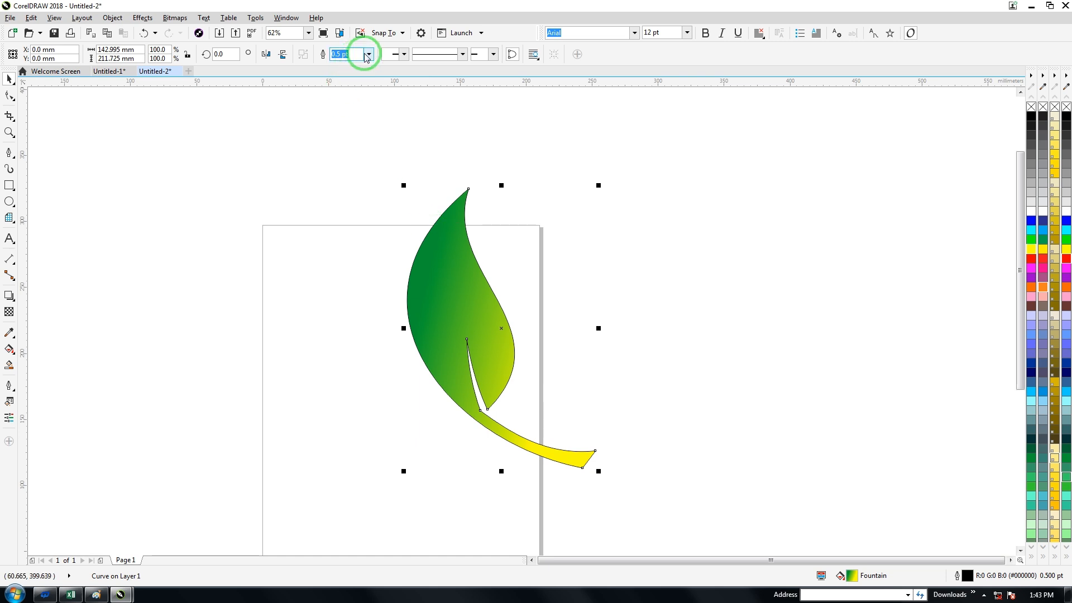
pyautogui.click(369, 54)
pyautogui.click(343, 66)
pyautogui.moveTo(465, 268); pyautogui.dragTo(199, 239)
pyautogui.scroll(-2, 373, 231)
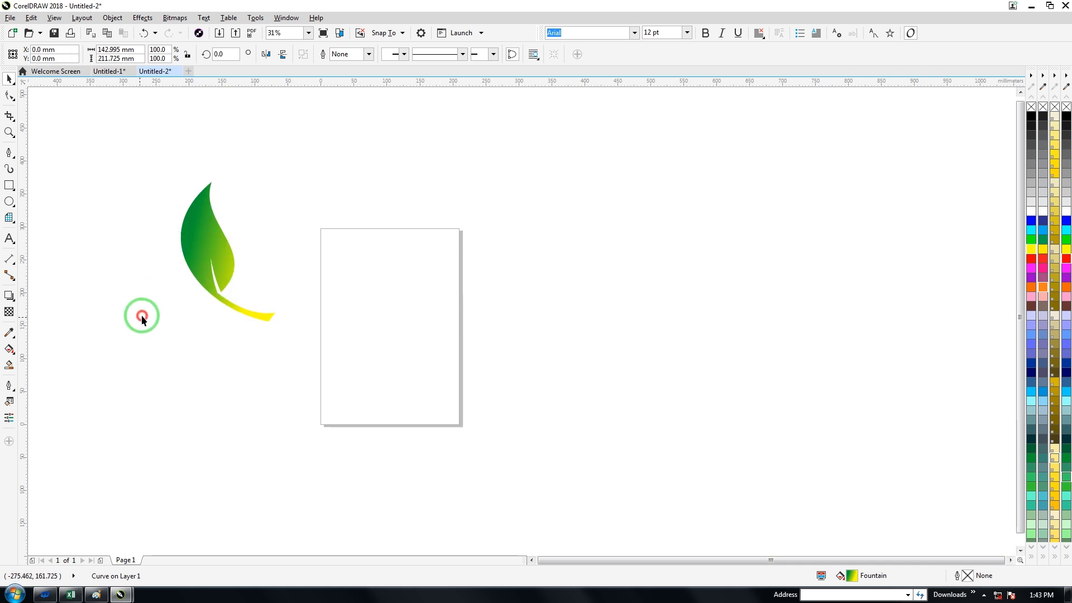
# Step: Move the leaf's rotation centre just beyond the stem's end and create 7 copies rotated around it in 45° steps
pyautogui.click(197, 244)
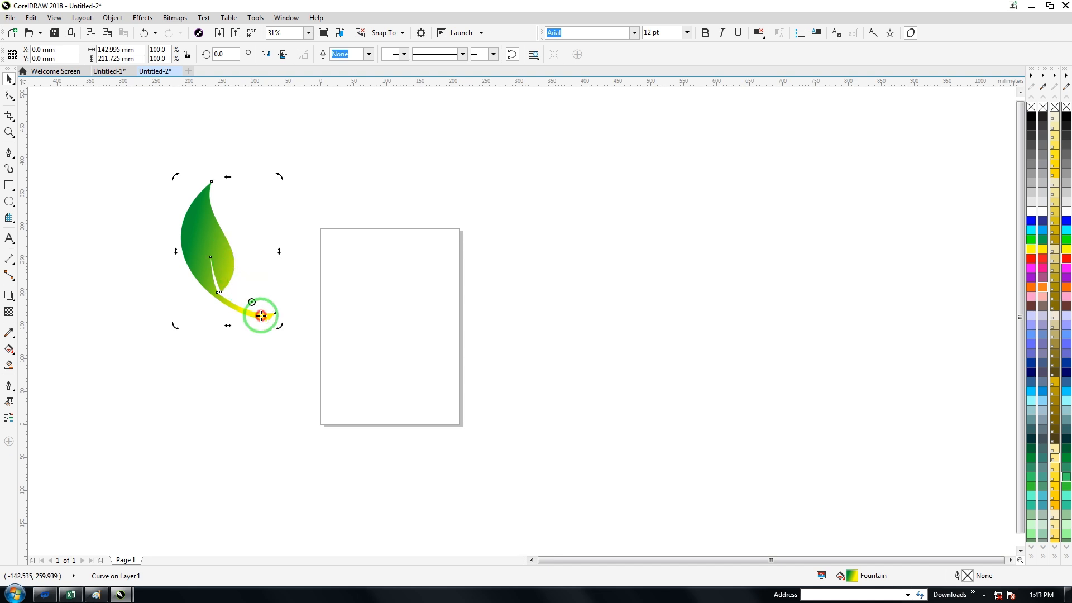
pyautogui.moveTo(261, 316); pyautogui.dragTo(290, 330)
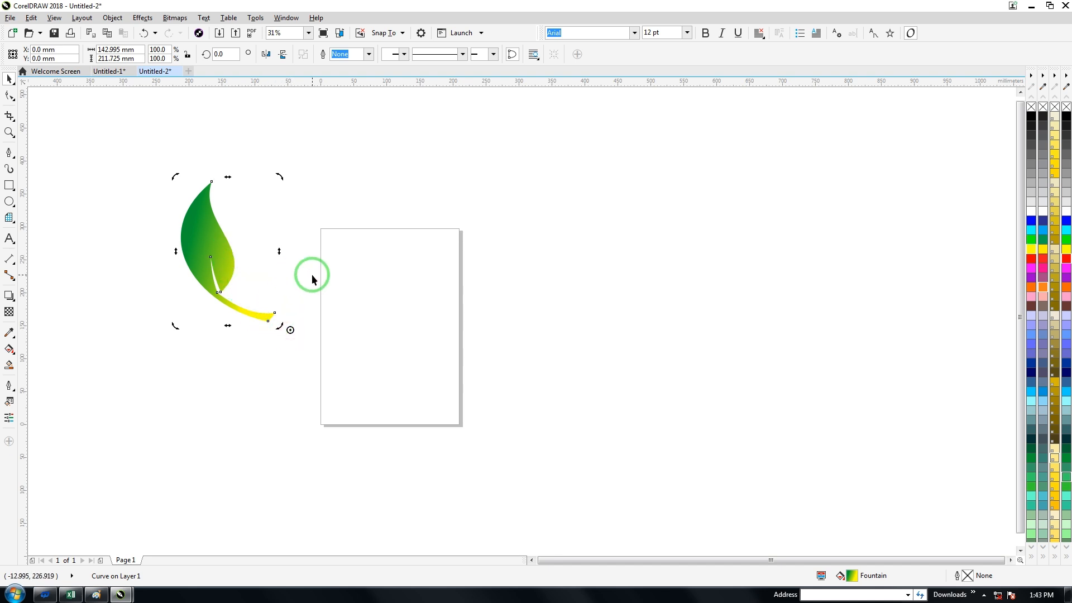
pyautogui.hotkey('alt', 'F7')
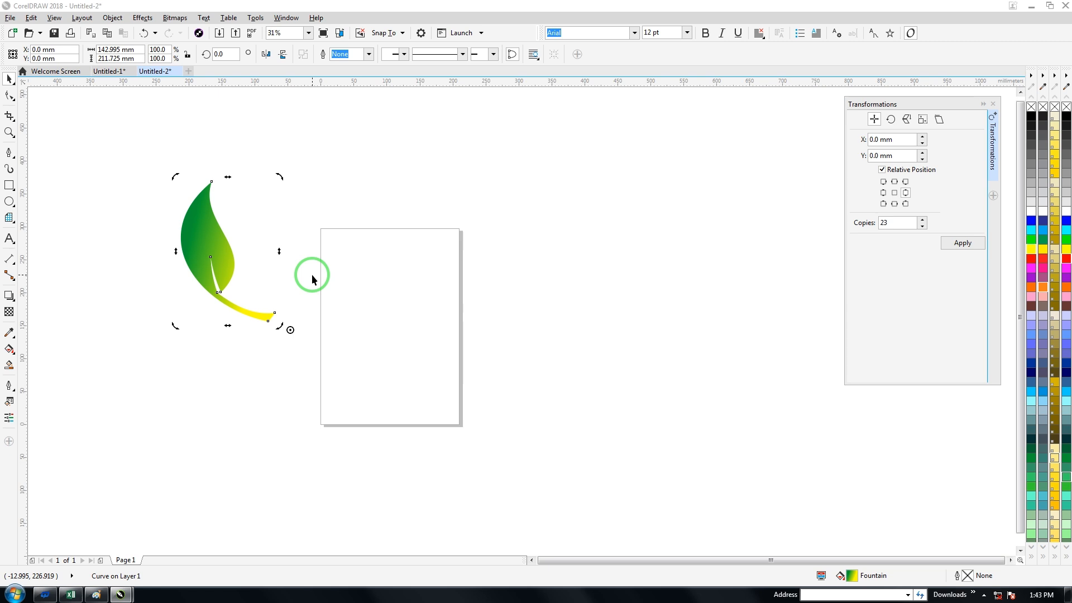
pyautogui.click(891, 120)
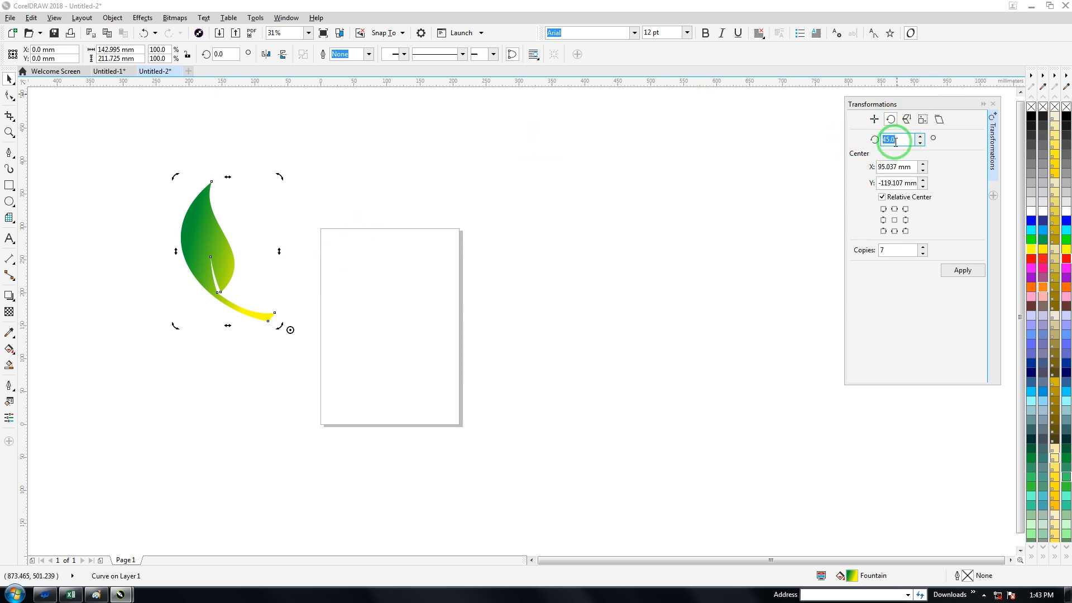
pyautogui.write('4')
pyautogui.doubleClick(897, 253)
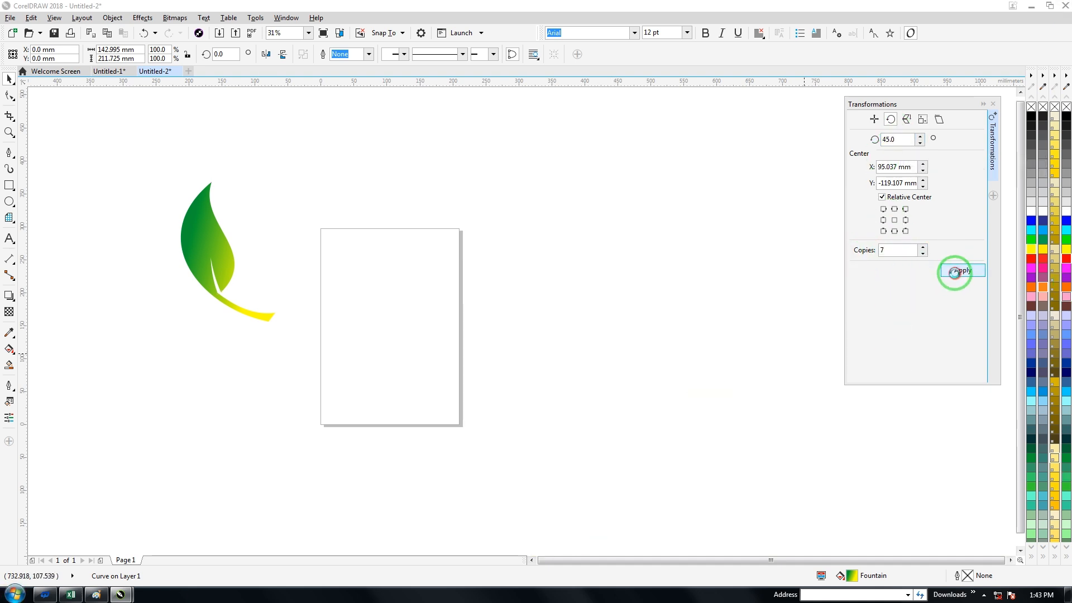
pyautogui.click(955, 272)
pyautogui.click(292, 253)
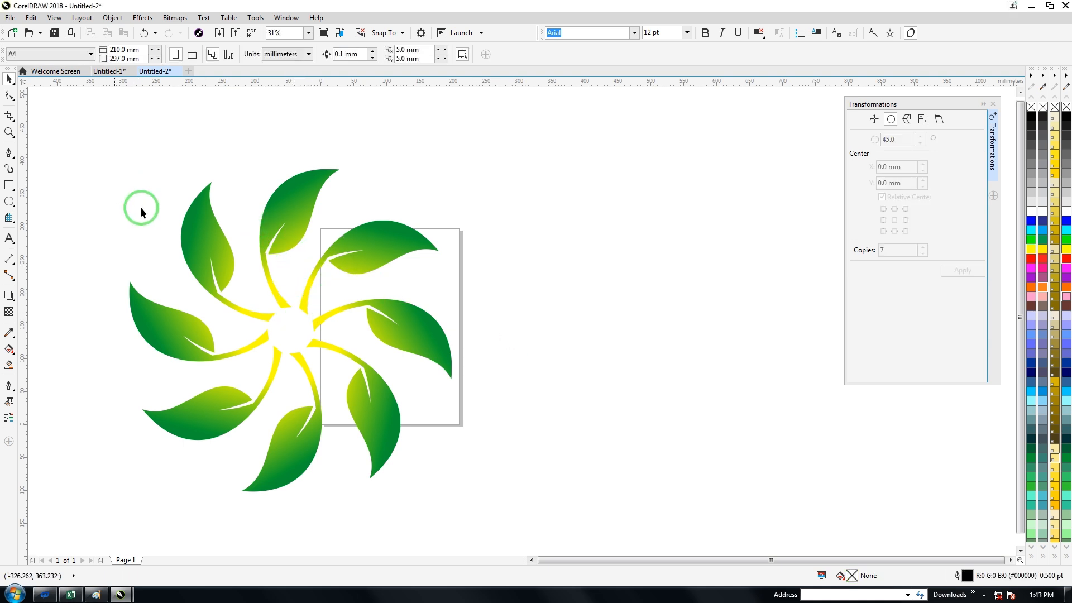
# Step: Duplicate the wheel's uppermost leaf and place the copy in the empty area to the right of the page
pyautogui.click(287, 213)
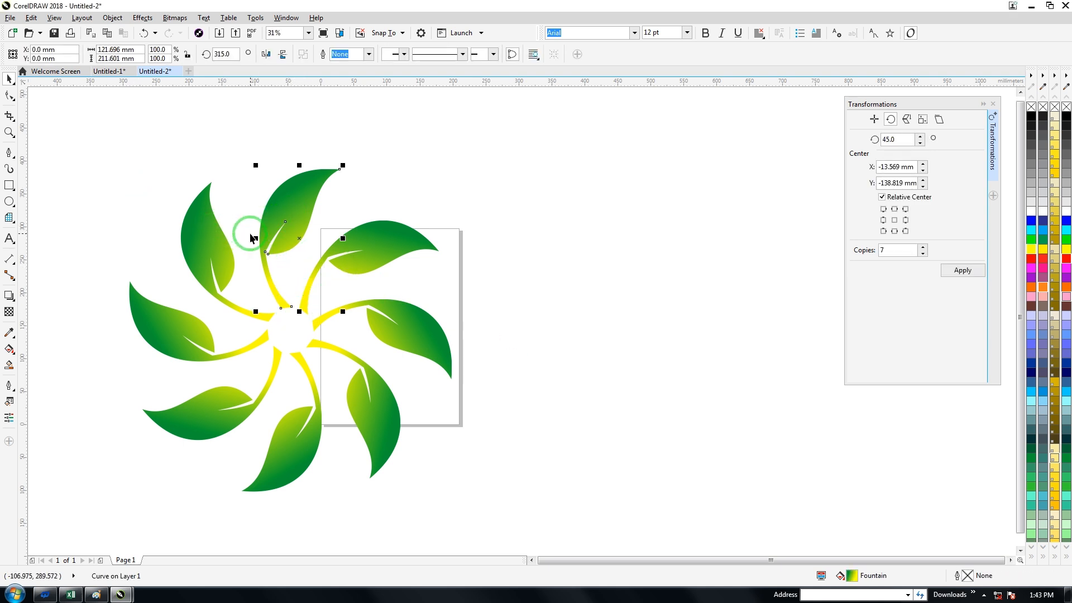
pyautogui.hotkey('ctrl', 'd')
pyautogui.moveTo(288, 218); pyautogui.dragTo(632, 176)
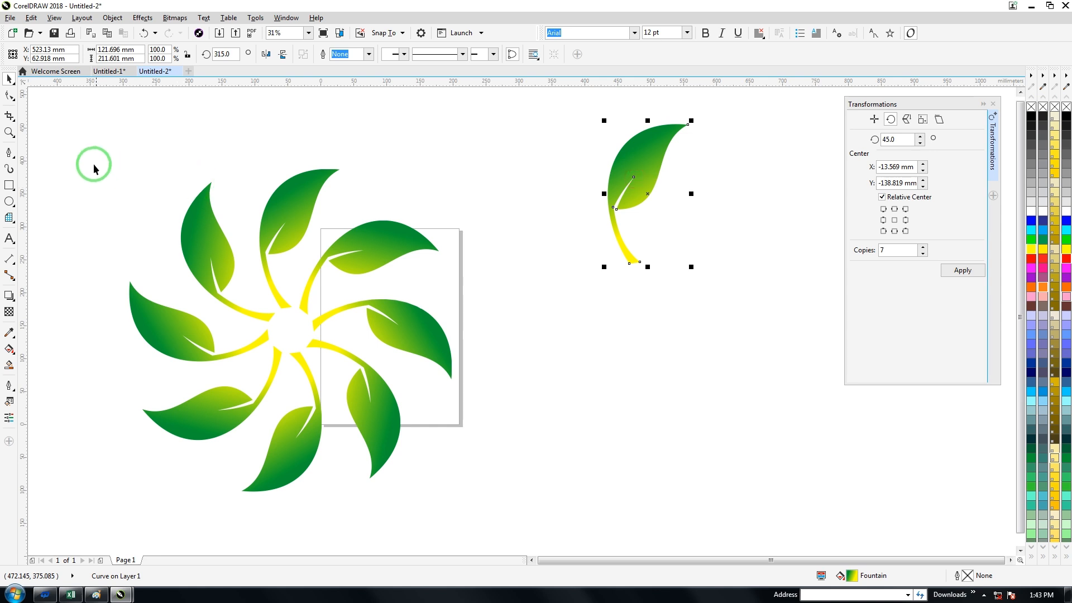
# Step: Fill the wheel's lower-right leaf with solid dark teal and its upper-left leaf with solid red
pyautogui.moveTo(73, 148); pyautogui.dragTo(483, 475)
pyautogui.click(384, 426)
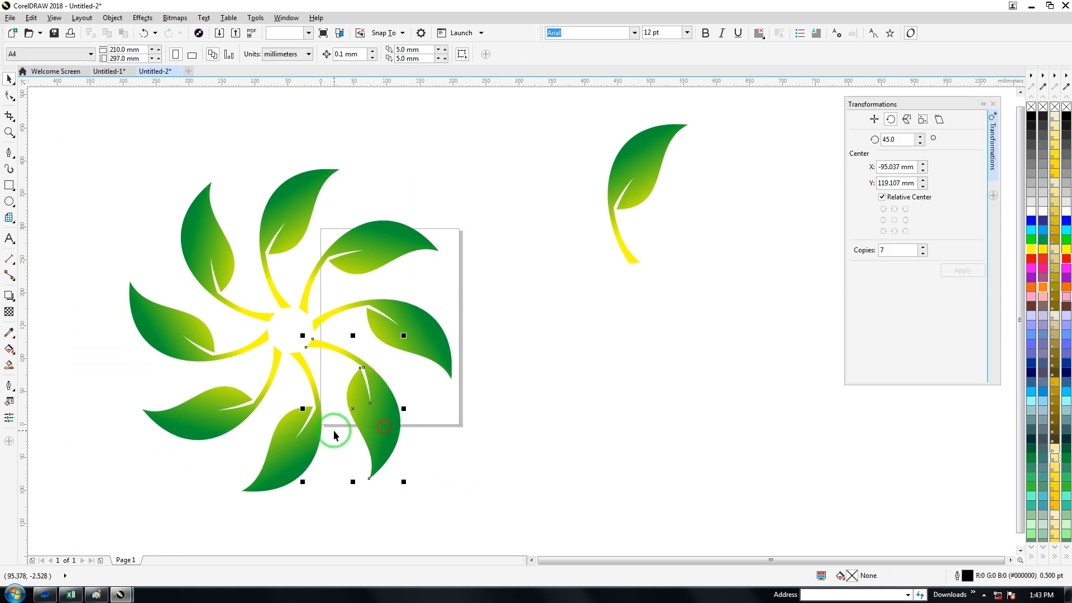
pyautogui.click(1031, 439)
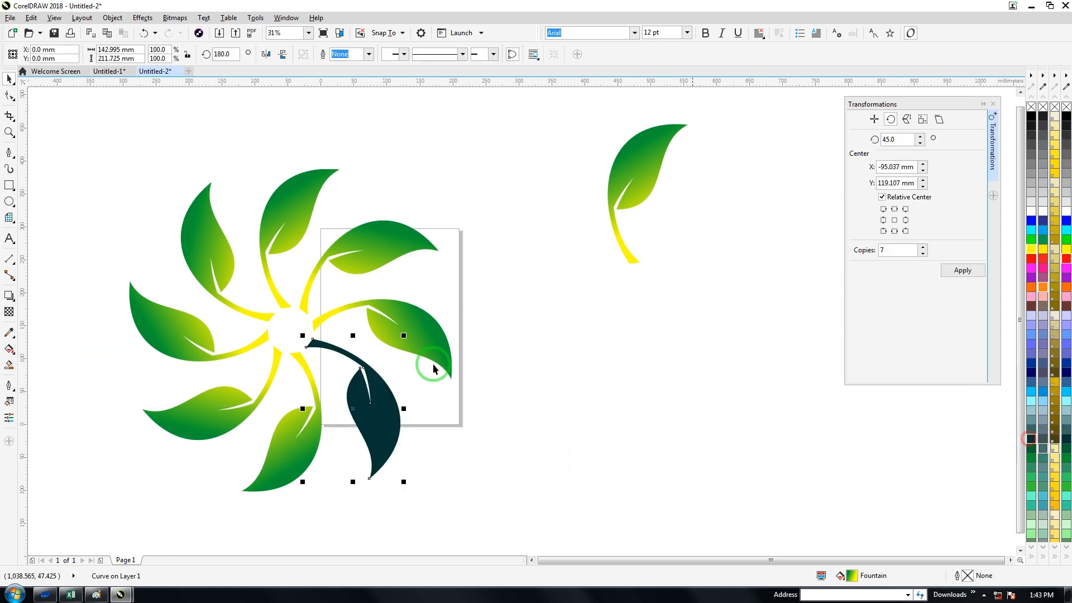
pyautogui.click(212, 279)
pyautogui.click(1032, 258)
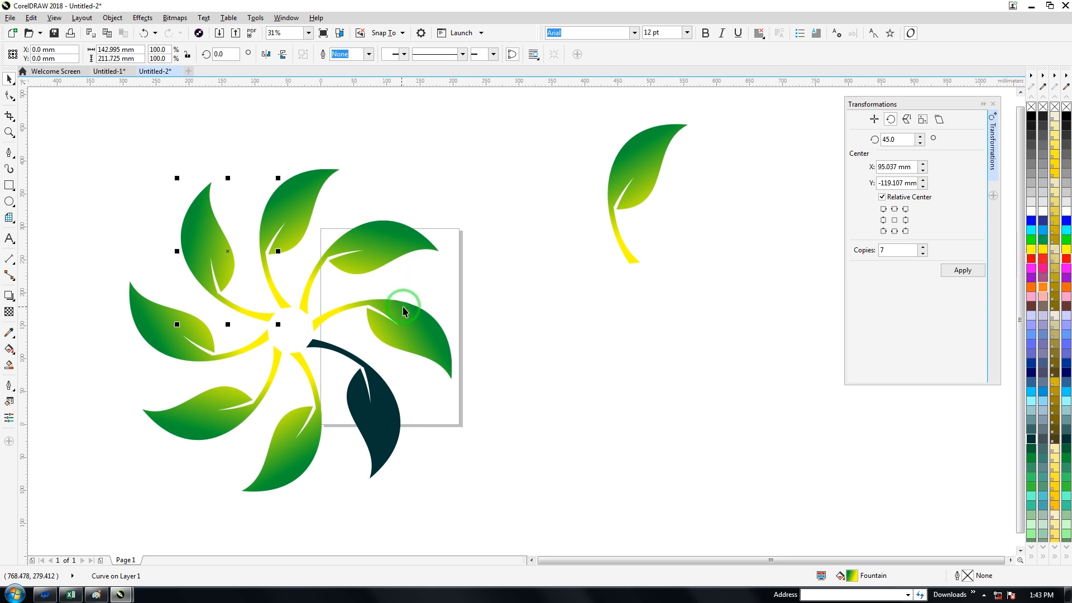
# Step: Fill the wheel's right-hand leaf with pale pink and its lower-left leaf with solid blue
pyautogui.click(403, 307)
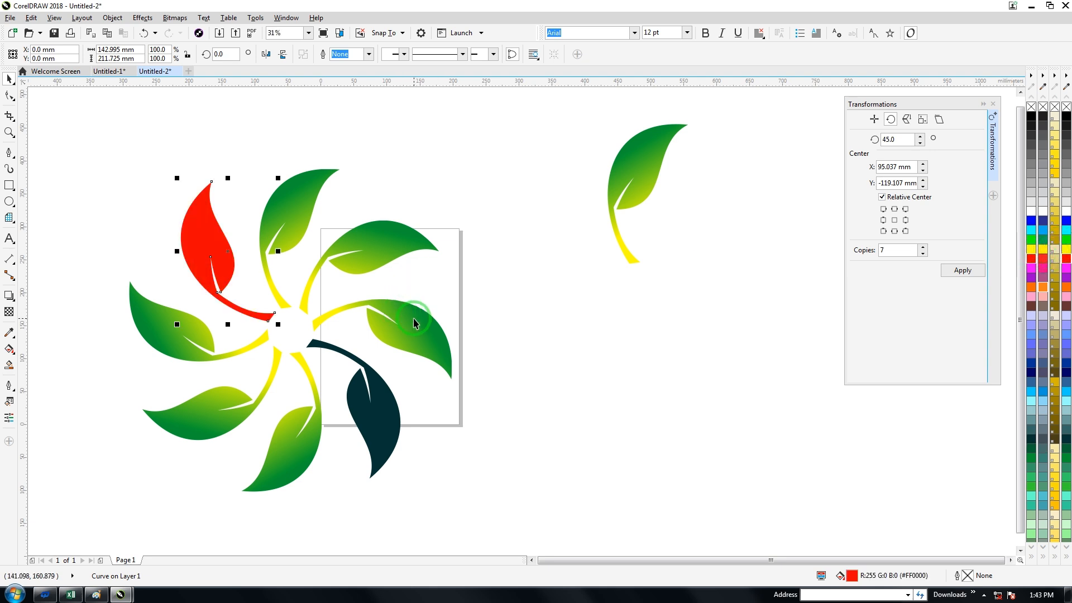
pyautogui.click(1045, 299)
pyautogui.click(138, 364)
pyautogui.click(186, 424)
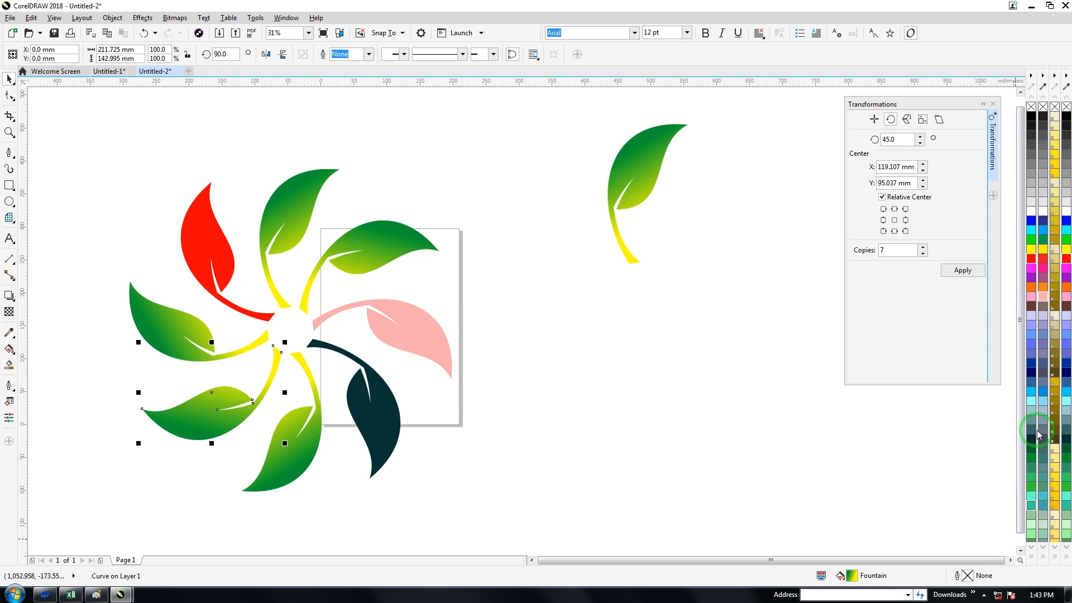
pyautogui.click(1032, 222)
pyautogui.click(560, 368)
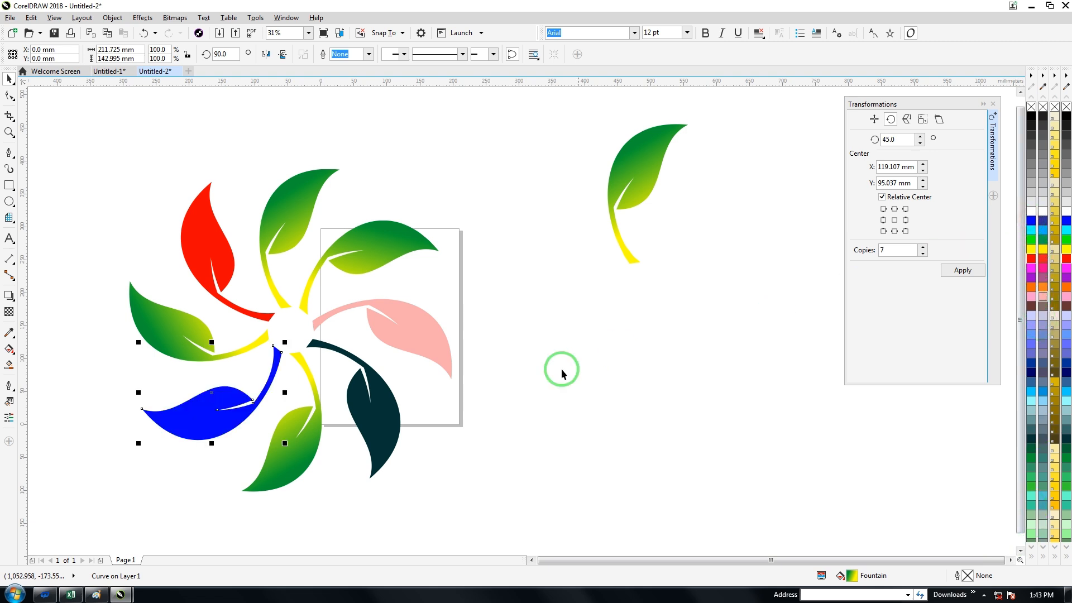
# Step: Group the wheel's eight leaves and move the group up and left, clear of the page
pyautogui.moveTo(76, 164); pyautogui.dragTo(487, 519)
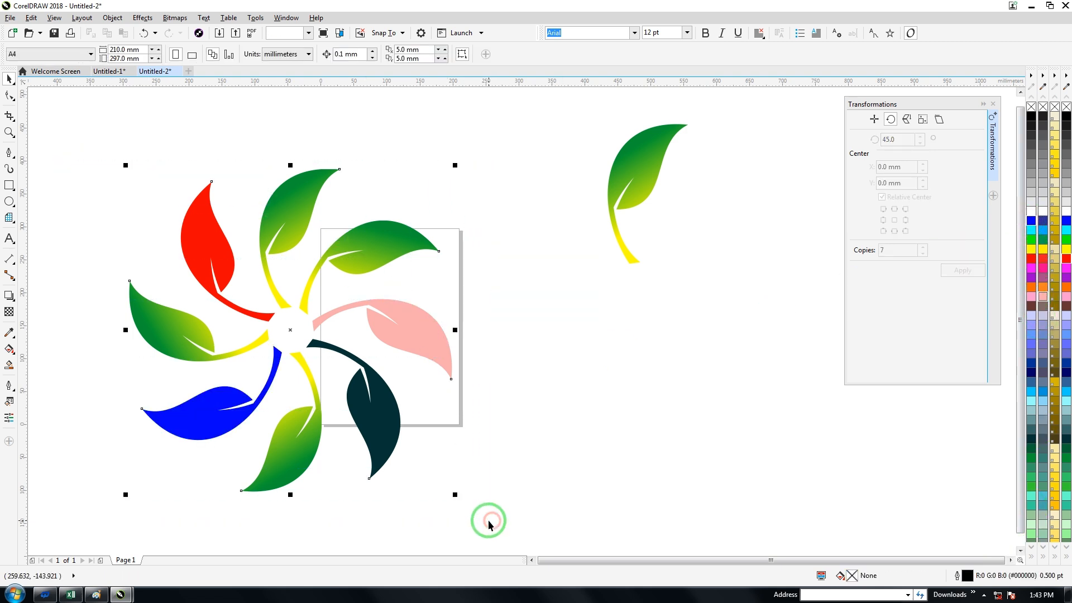
pyautogui.hotkey('ctrl', 'g')
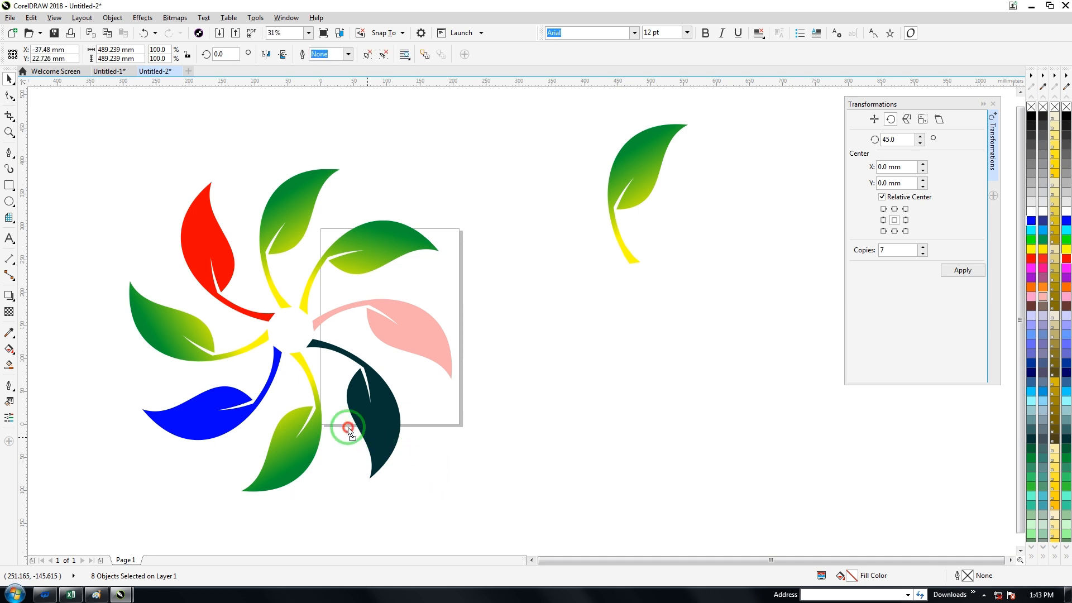
pyautogui.moveTo(350, 426); pyautogui.dragTo(258, 341)
# Step: Move the spare gradient leaf down and to the right, and create a horizontally mirrored copy of it
pyautogui.moveTo(639, 199); pyautogui.dragTo(705, 251)
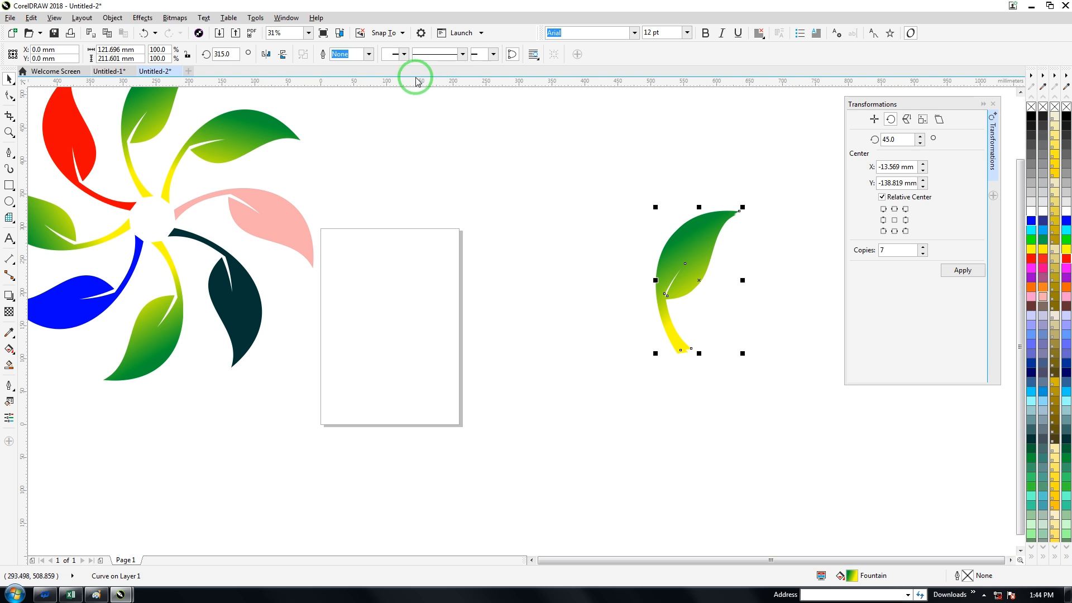
pyautogui.click(266, 54)
pyautogui.click(526, 218)
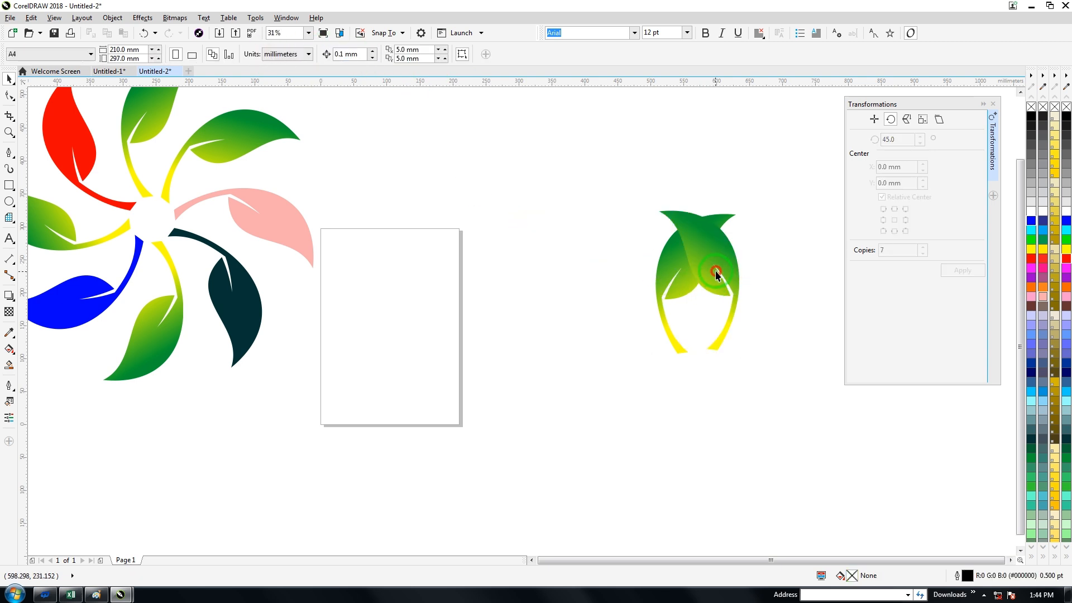
# Step: Move the mirrored leaf to the upper left of the original, rotate it and scale it to about 62%
pyautogui.moveTo(718, 275); pyautogui.dragTo(646, 216)
pyautogui.click(647, 216)
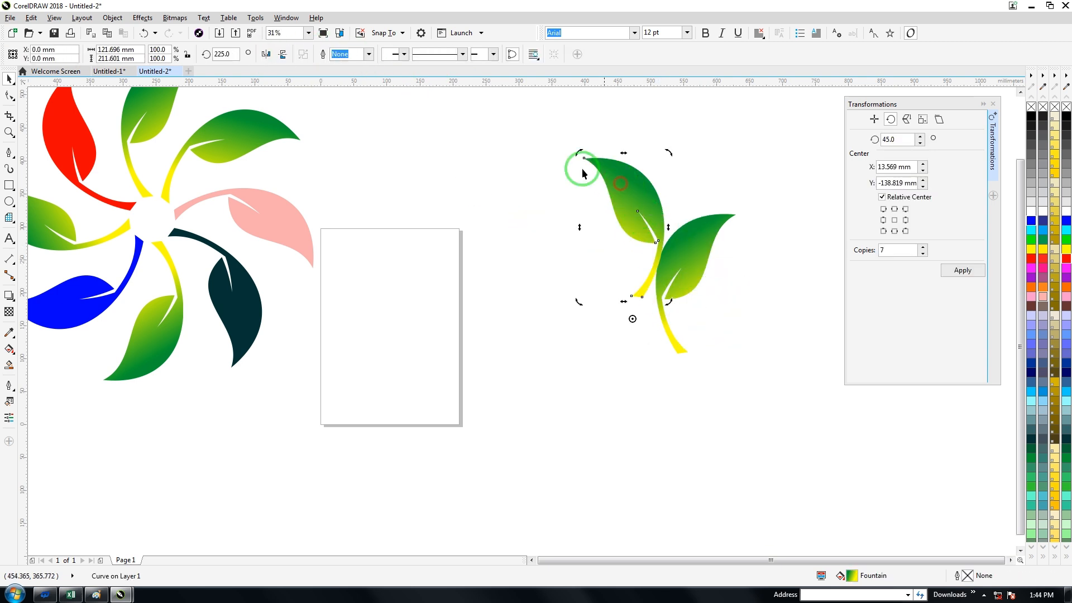
pyautogui.moveTo(579, 167); pyautogui.dragTo(619, 221)
pyautogui.click(572, 322)
pyautogui.moveTo(666, 302); pyautogui.dragTo(621, 248)
# Step: Try placing the small leaf against the large leaf's stem and welding the two together
pyautogui.moveTo(593, 211); pyautogui.dragTo(637, 247)
pyautogui.moveTo(571, 181); pyautogui.dragTo(769, 382)
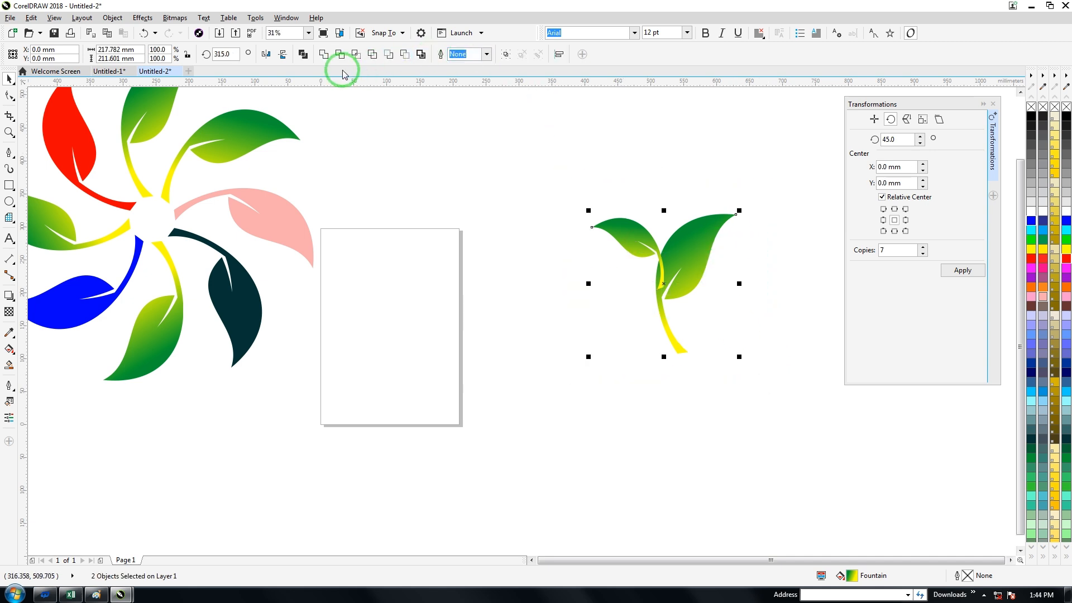
pyautogui.click(323, 59)
pyautogui.click(595, 289)
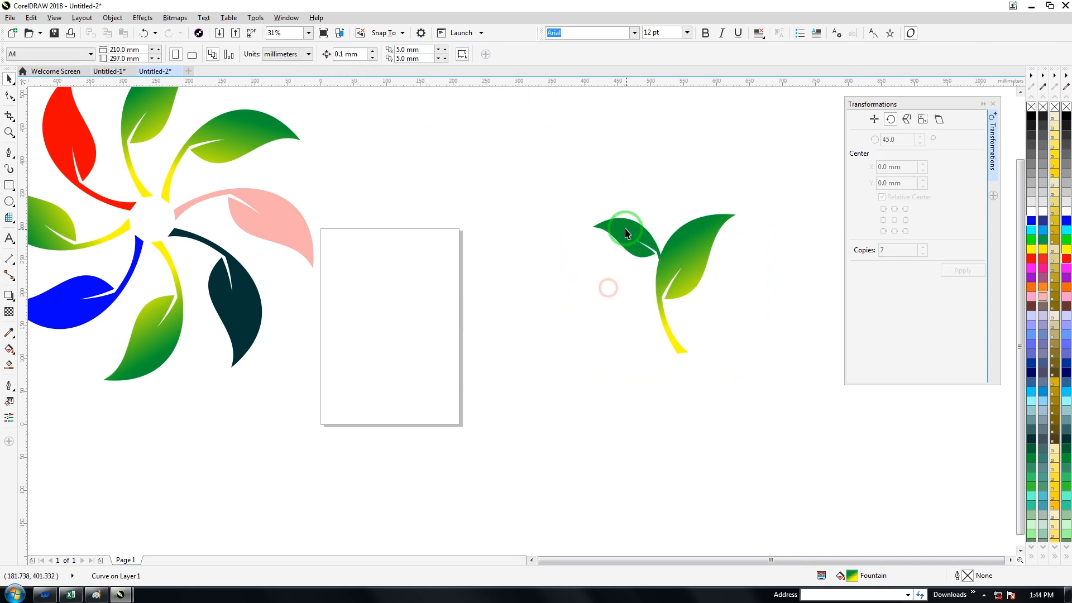
pyautogui.click(670, 265)
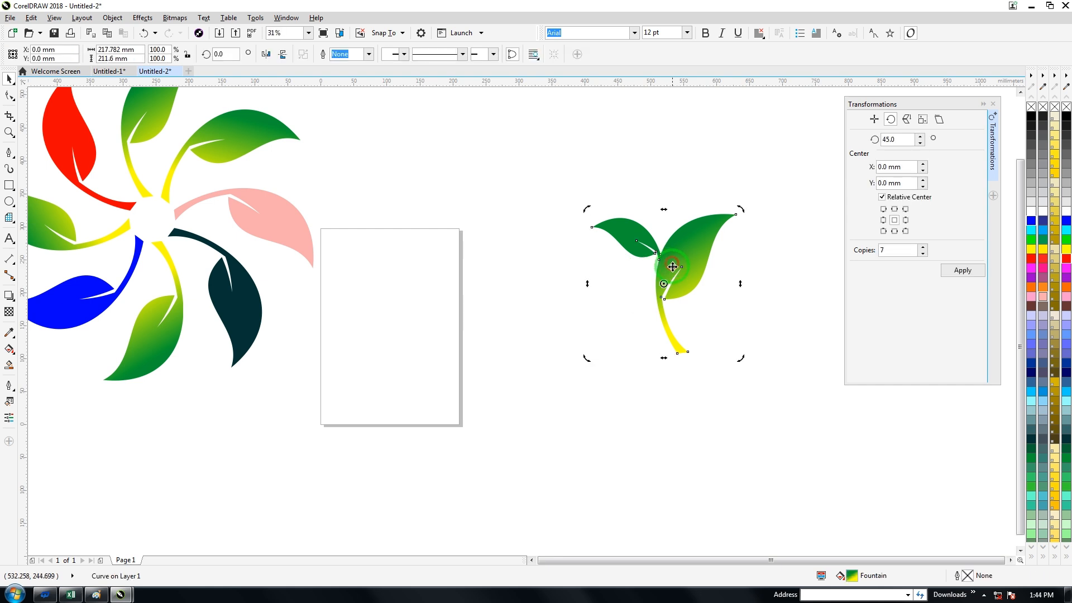
pyautogui.hotkey('ctrl', 'z')
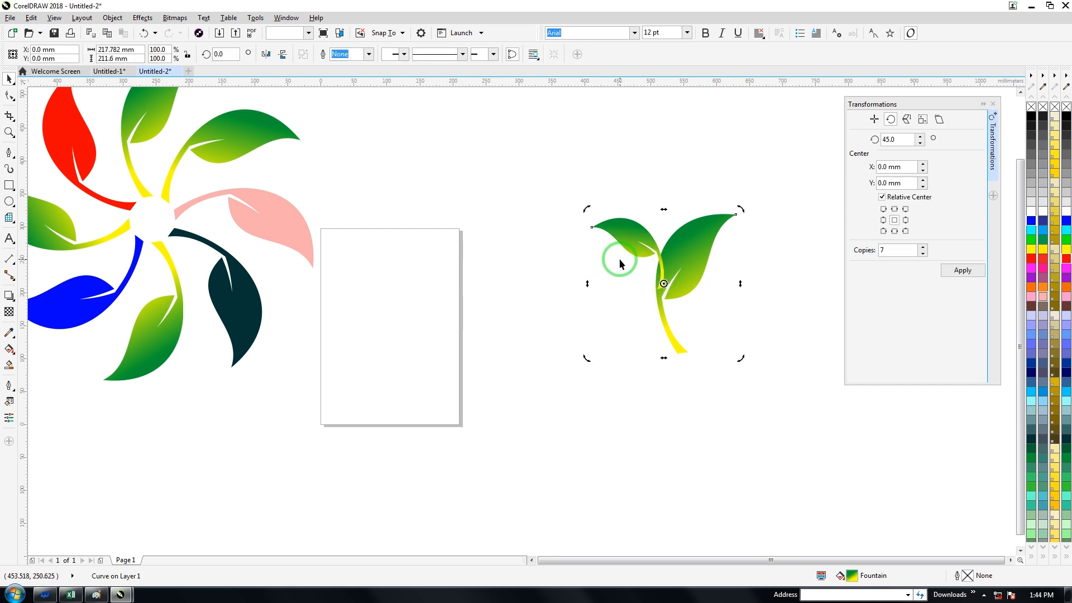
pyautogui.hotkey('ctrl', 'z')
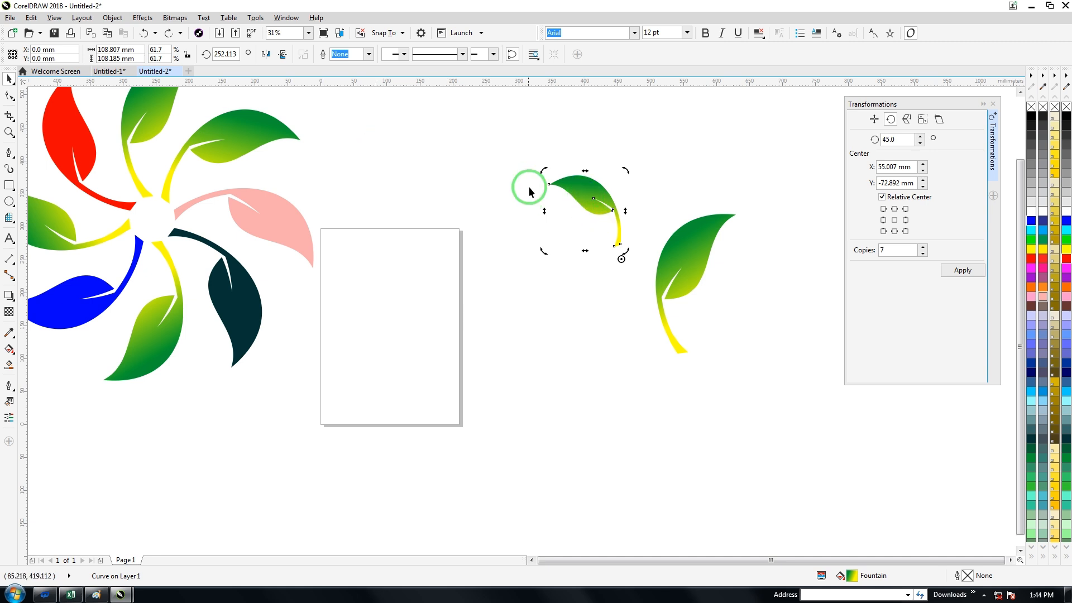
# Step: Weld the small leaf onto the left edge of the large leaf's stem and shift the joined sprig slightly up and left
pyautogui.moveTo(589, 195); pyautogui.dragTo(630, 239)
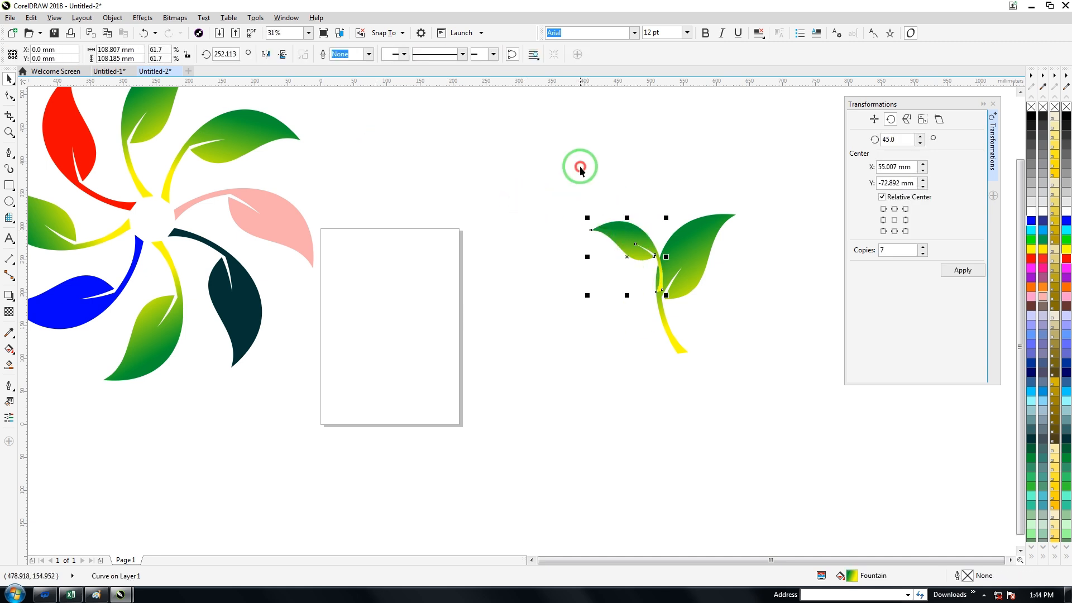
pyautogui.moveTo(581, 168); pyautogui.dragTo(779, 413)
pyautogui.click(324, 54)
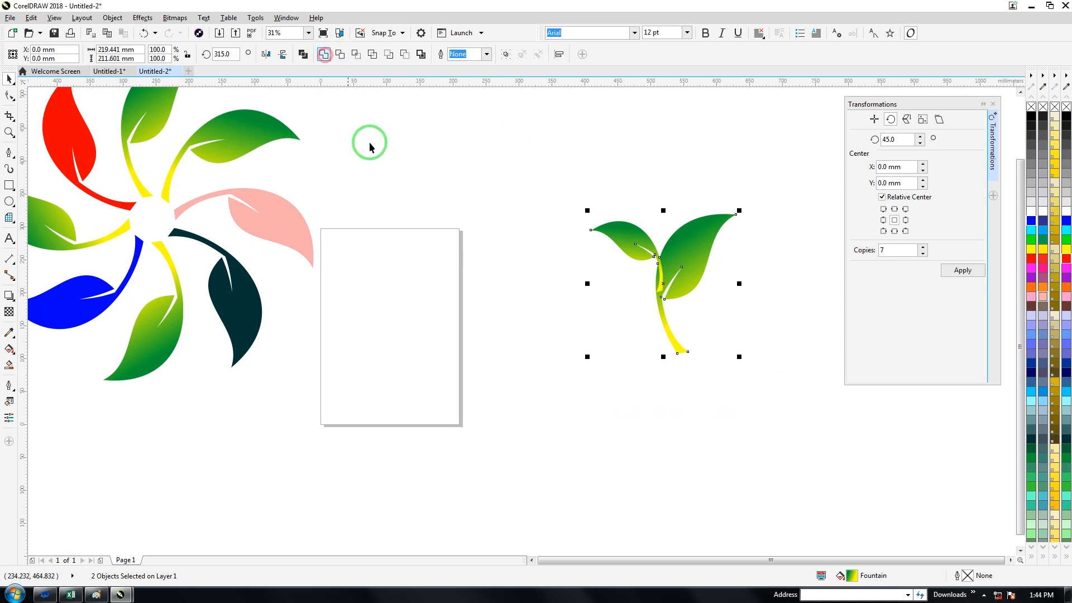
pyautogui.click(390, 162)
pyautogui.moveTo(659, 248); pyautogui.dragTo(630, 228)
pyautogui.click(645, 234)
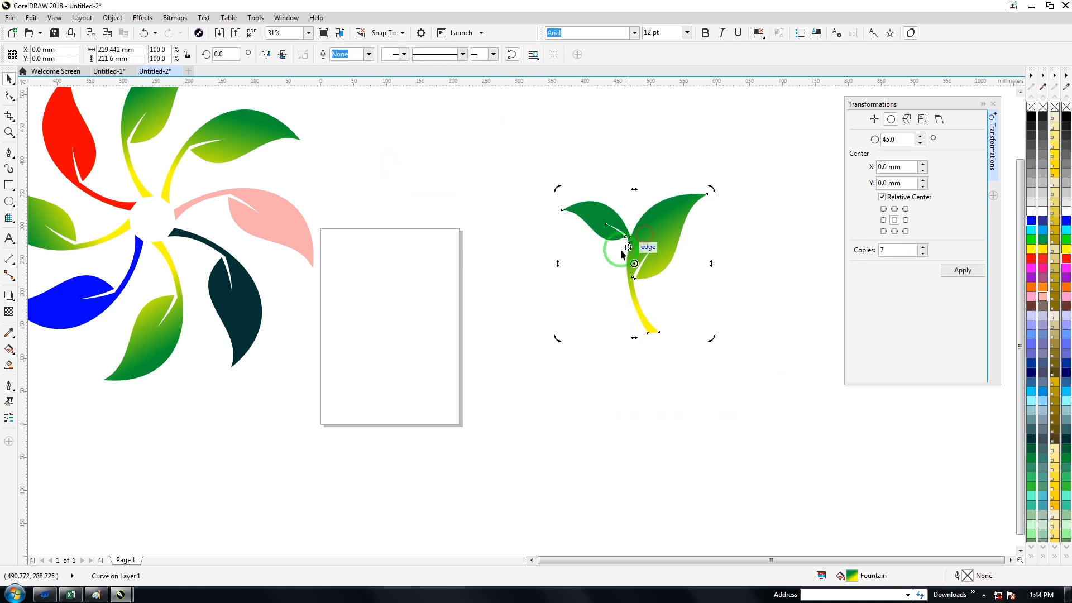
# Step: Place the sprig's rotation centre to its lower left and set the rotation to 30° with 11 copies
pyautogui.moveTo(635, 264)
pyautogui.mouseDown()
pyautogui.moveTo(642, 323)
pyautogui.moveTo(549, 349)
pyautogui.mouseUp()
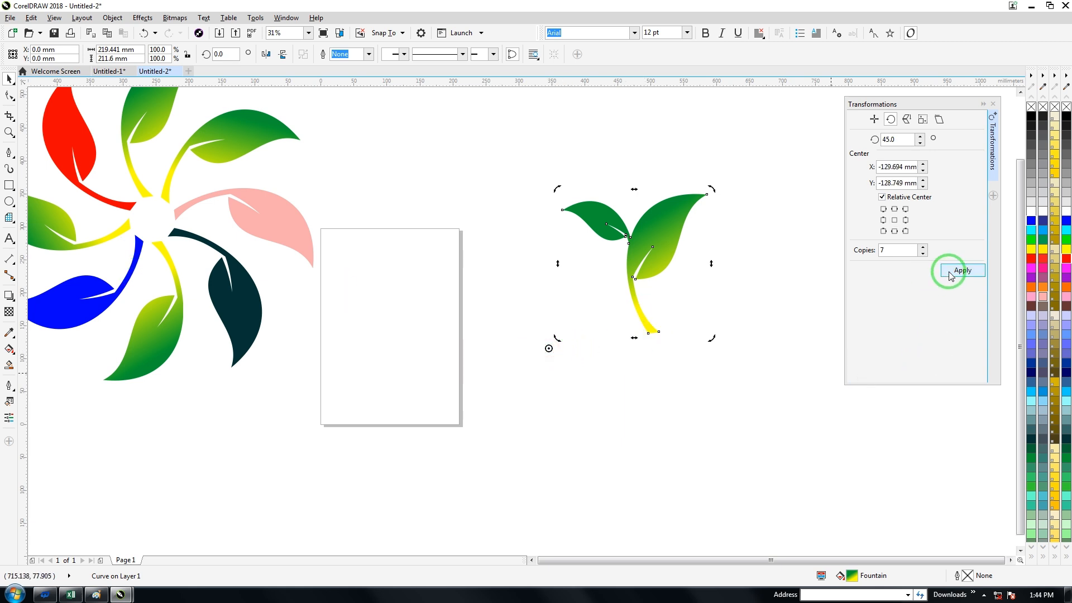
pyautogui.doubleClick(897, 139)
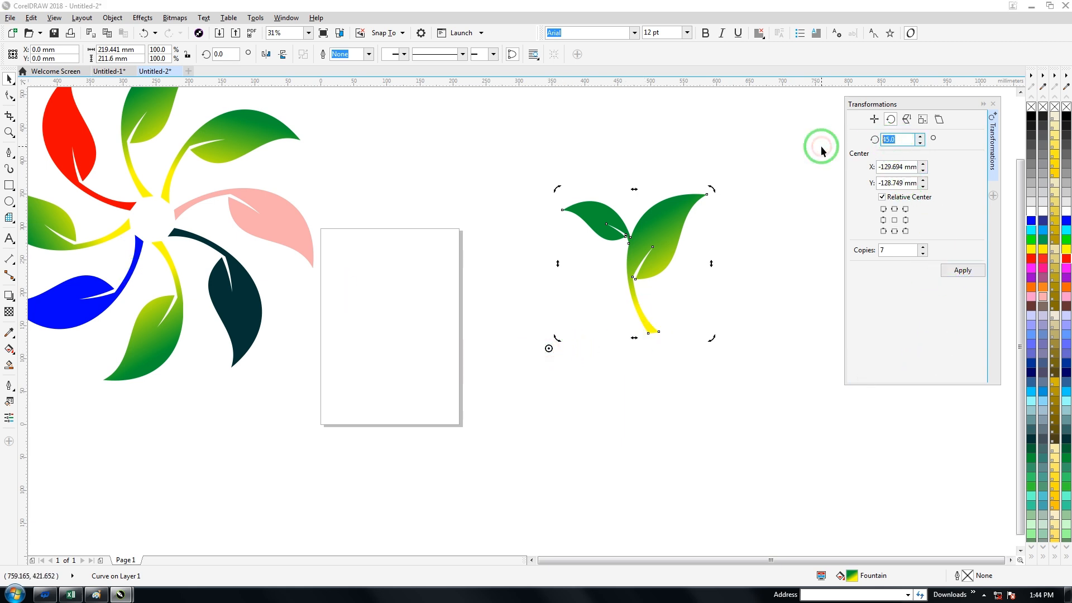
pyautogui.write('30')
pyautogui.doubleClick(893, 251)
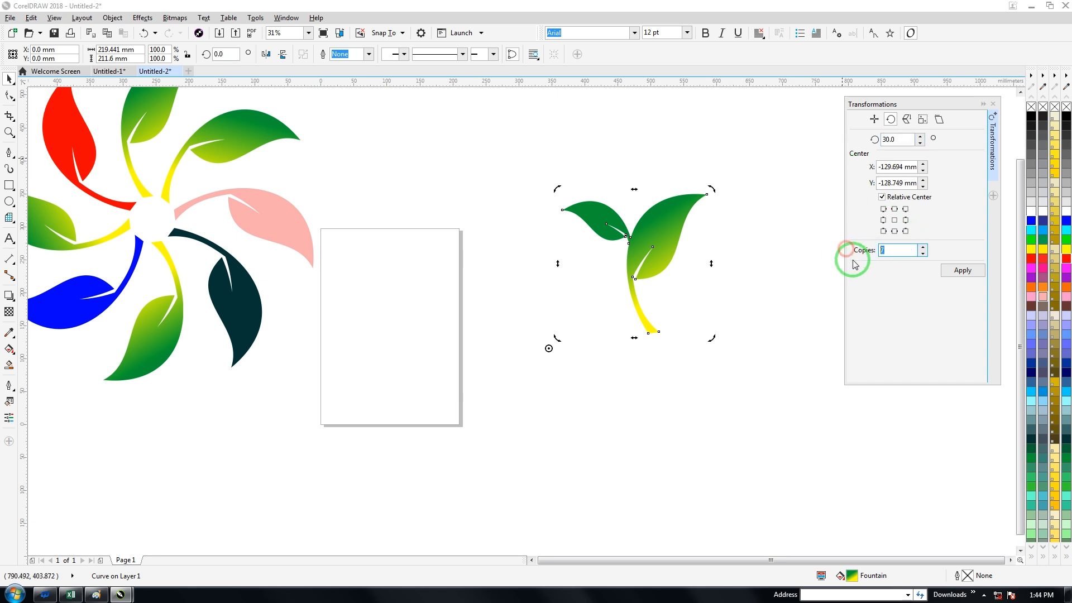
pyautogui.write('11')
# Step: Try rotating the 11 sprig copies around a centre slightly farther to the lower left
pyautogui.moveTo(550, 347); pyautogui.dragTo(538, 360)
pyautogui.click(950, 271)
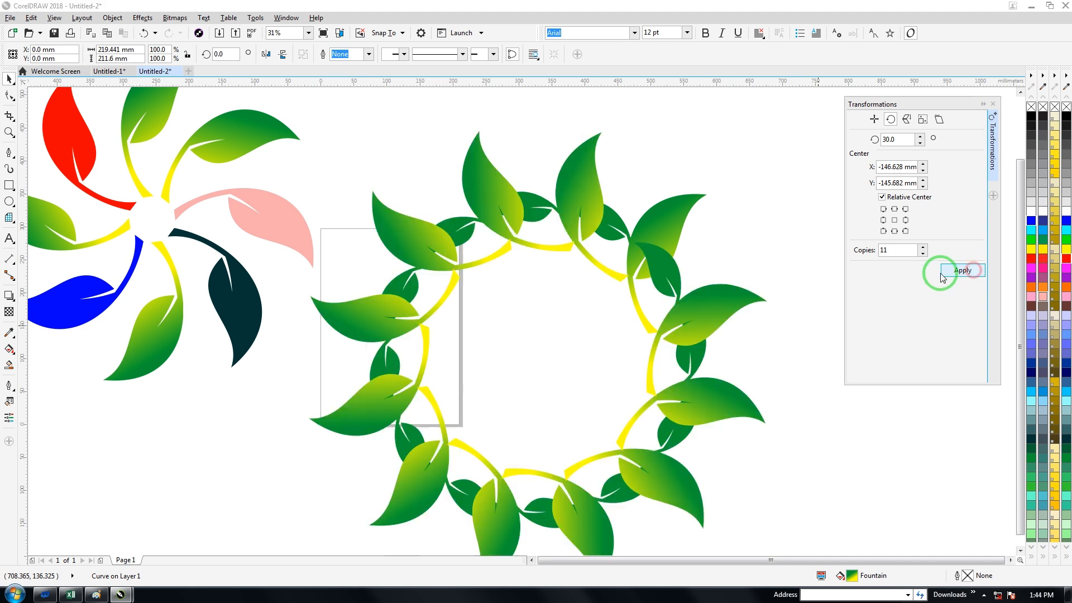
pyautogui.hotkey('ctrl', 'z')
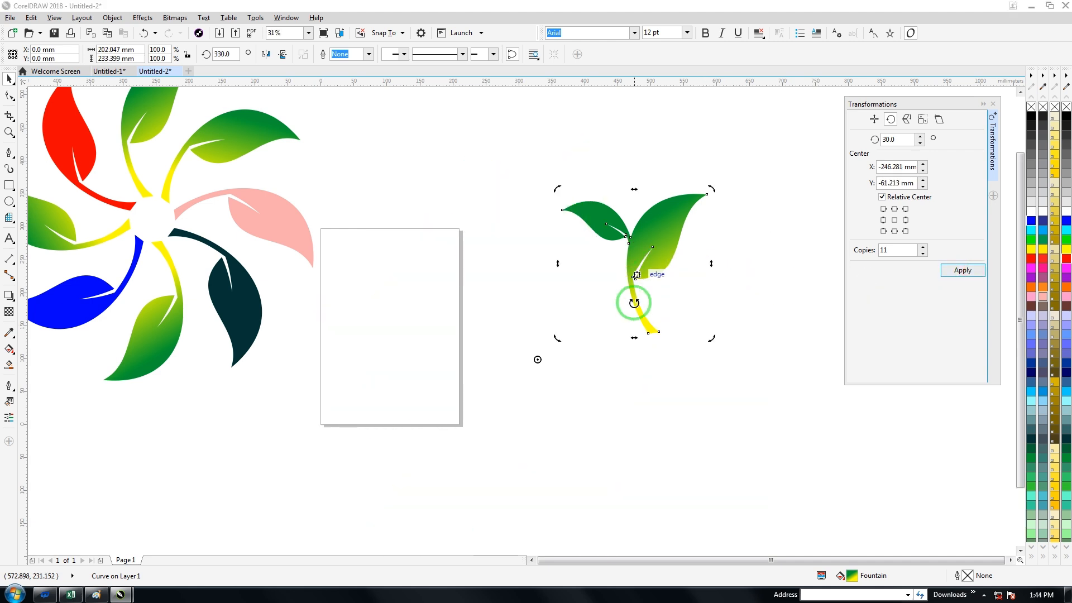
# Step: Move the rotation centre well below the sprig and create the 11 copies around it in 30° steps
pyautogui.moveTo(539, 360); pyautogui.dragTo(669, 437)
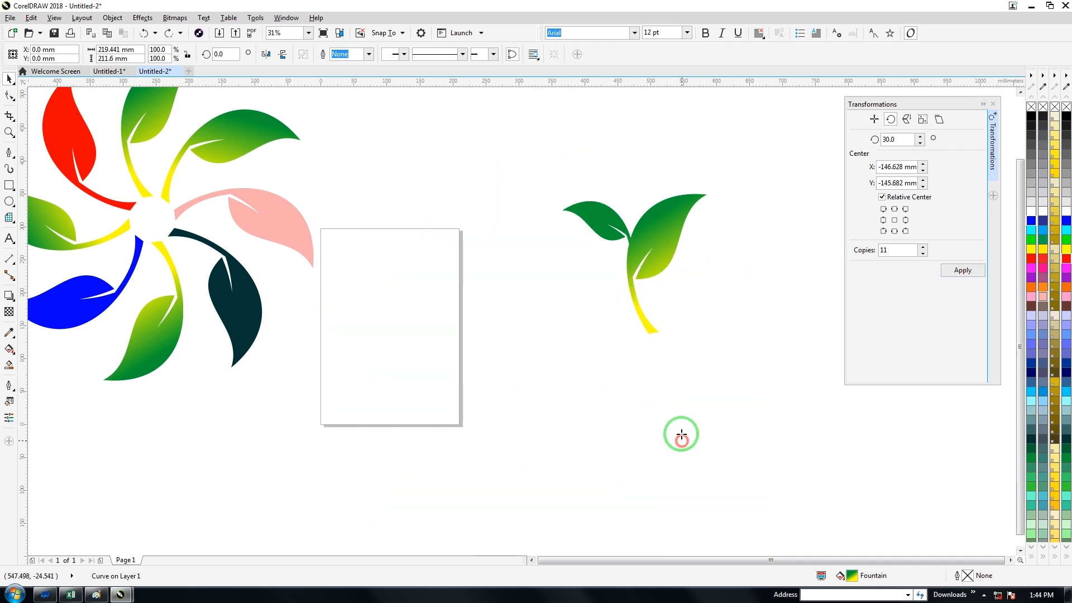
pyautogui.click(962, 270)
pyautogui.scroll(-4, 735, 235)
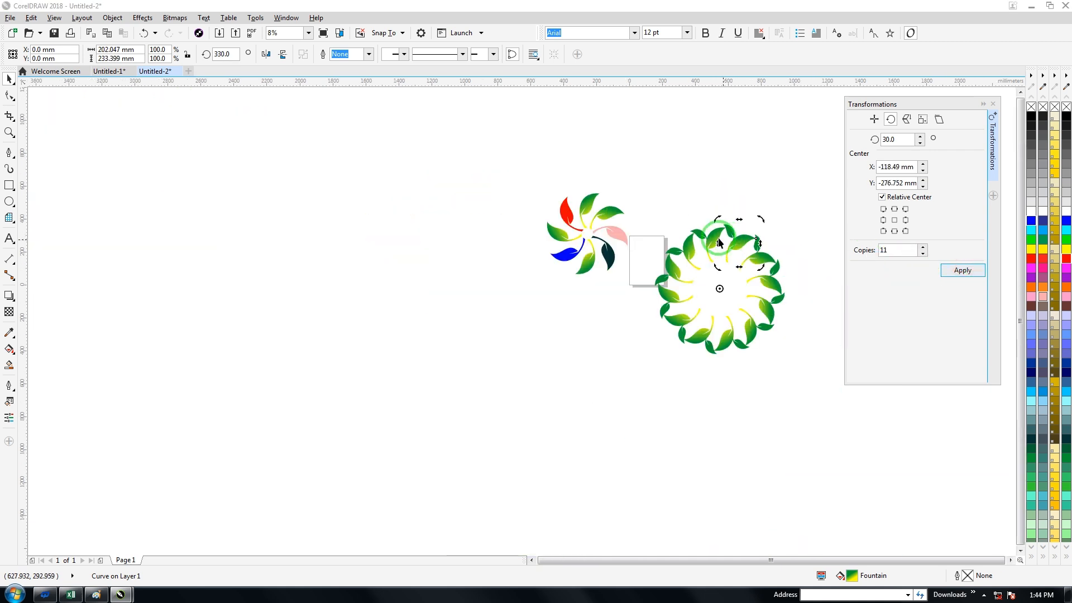
# Step: Group the twelve sprigs of the ring and move the group far to the left of the coloured wheel
pyautogui.moveTo(650, 216); pyautogui.dragTo(814, 407)
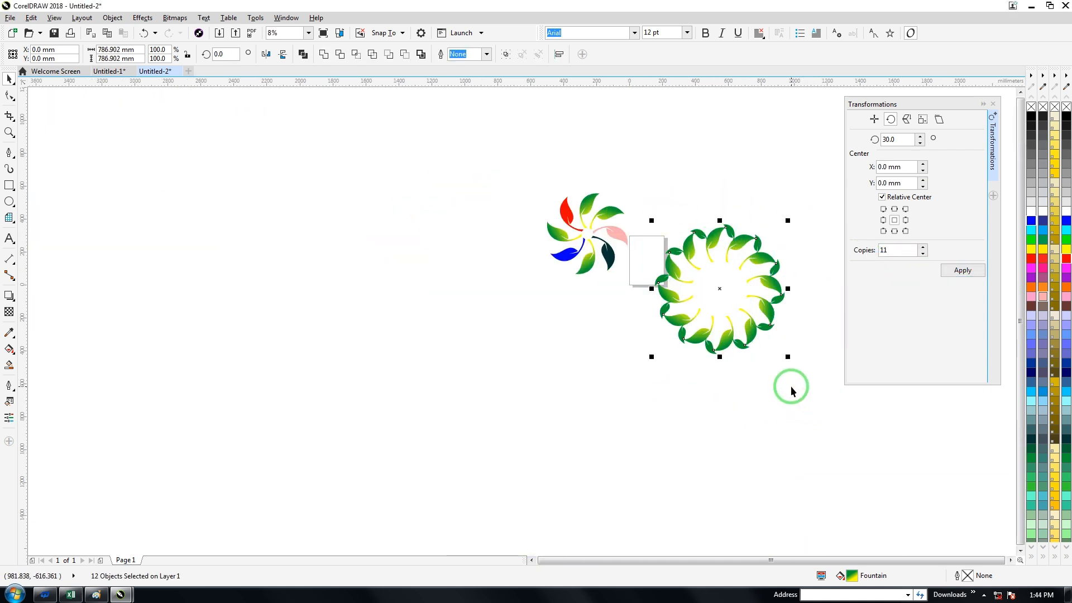
pyautogui.hotkey('ctrl', 'g')
pyautogui.moveTo(697, 267); pyautogui.dragTo(311, 269)
pyautogui.press('Escape')
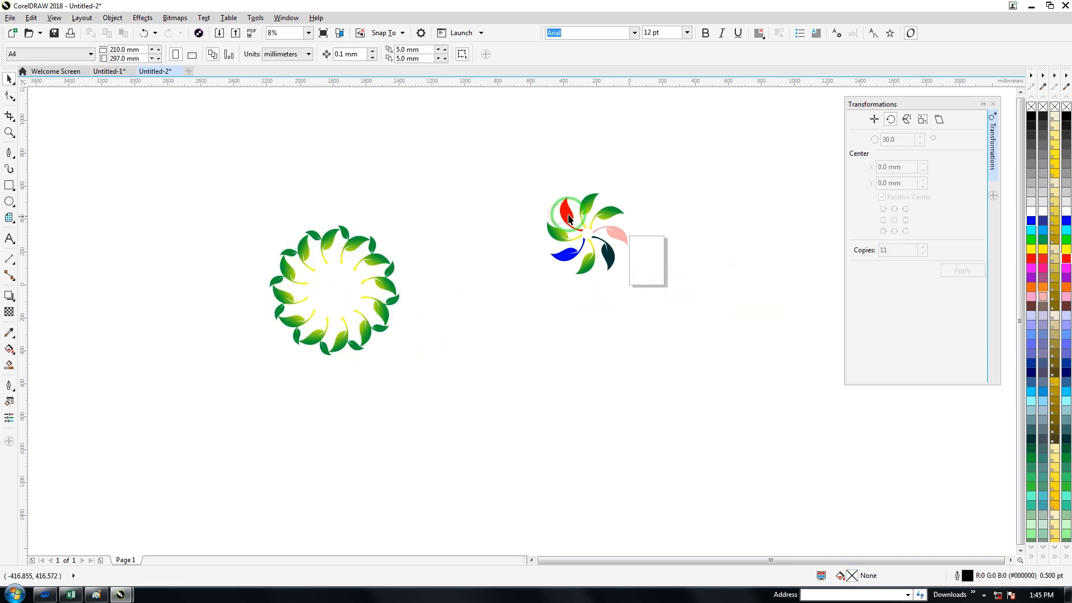
# Step: Ungroup the coloured wheel, duplicate its left green gradient leaf and place the copy below the wheel
pyautogui.click(568, 218)
pyautogui.click(596, 216)
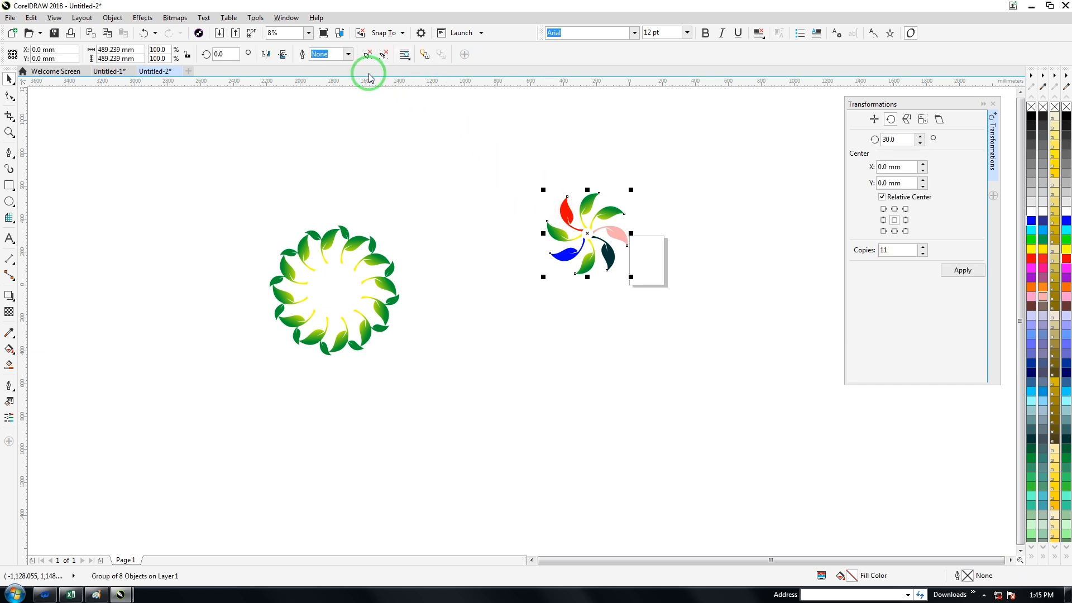
pyautogui.moveTo(555, 232); pyautogui.dragTo(527, 348)
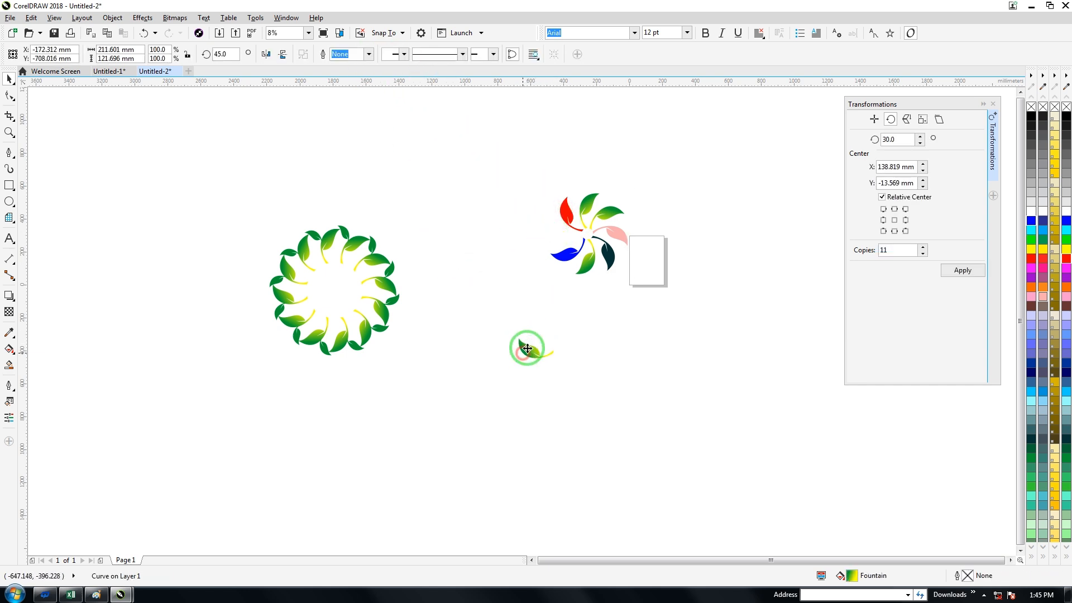
pyautogui.hotkey('ctrl', 'z')
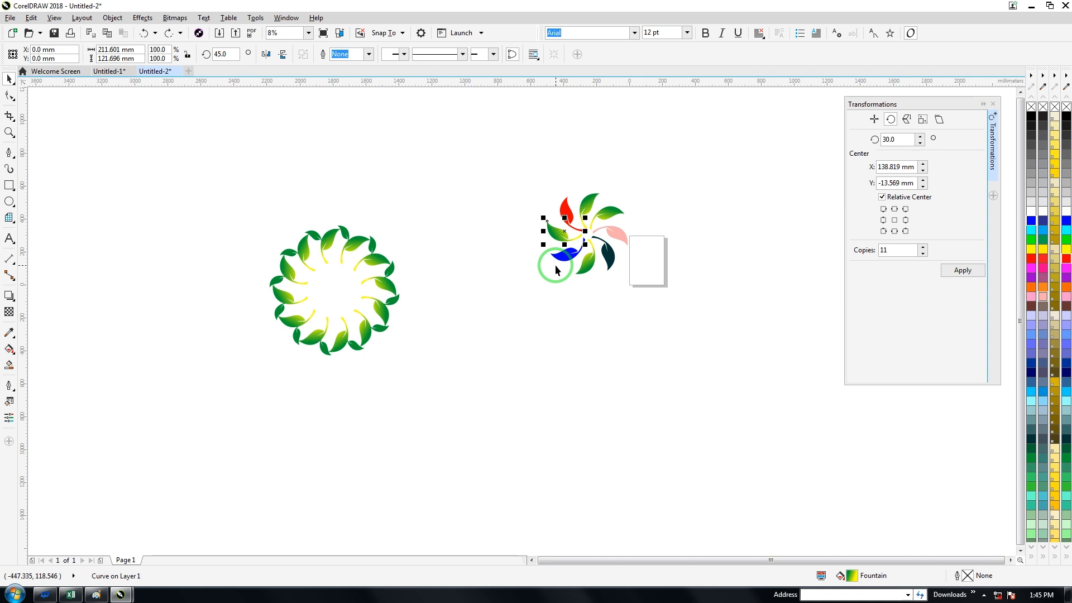
pyautogui.press('KP_Add')
pyautogui.moveTo(562, 226); pyautogui.dragTo(542, 348)
# Step: Move the leaf copy's rotation centre beyond its stem end, up and right, and create 11 copies in 30° steps
pyautogui.moveTo(510, 178); pyautogui.dragTo(675, 310)
pyautogui.scroll(3, 546, 370)
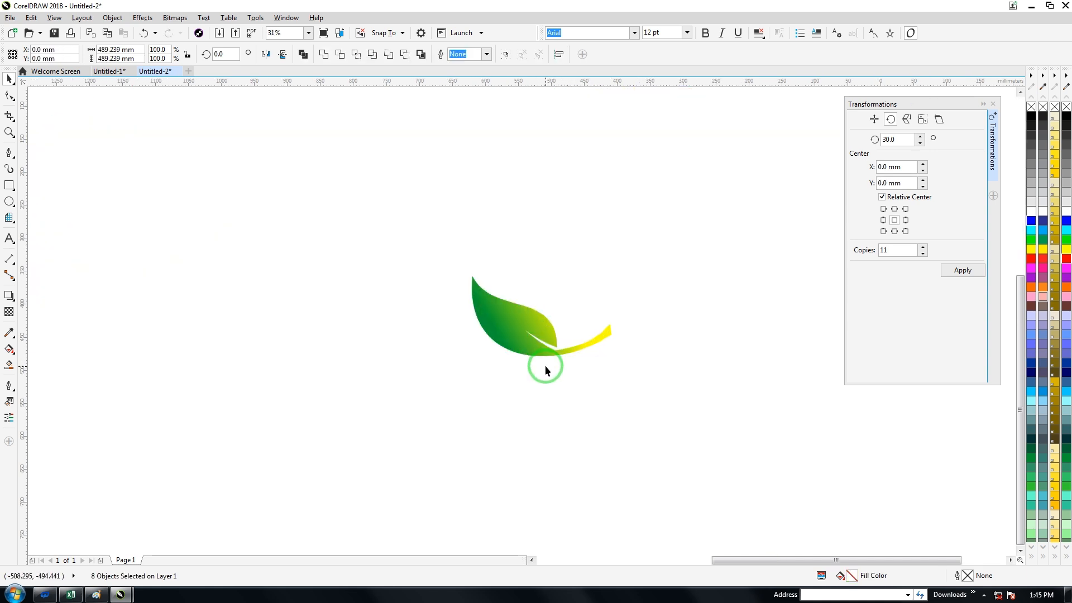
pyautogui.moveTo(449, 336); pyautogui.dragTo(450, 336)
pyautogui.click(435, 332)
pyautogui.moveTo(541, 324); pyautogui.dragTo(582, 269)
pyautogui.click(953, 271)
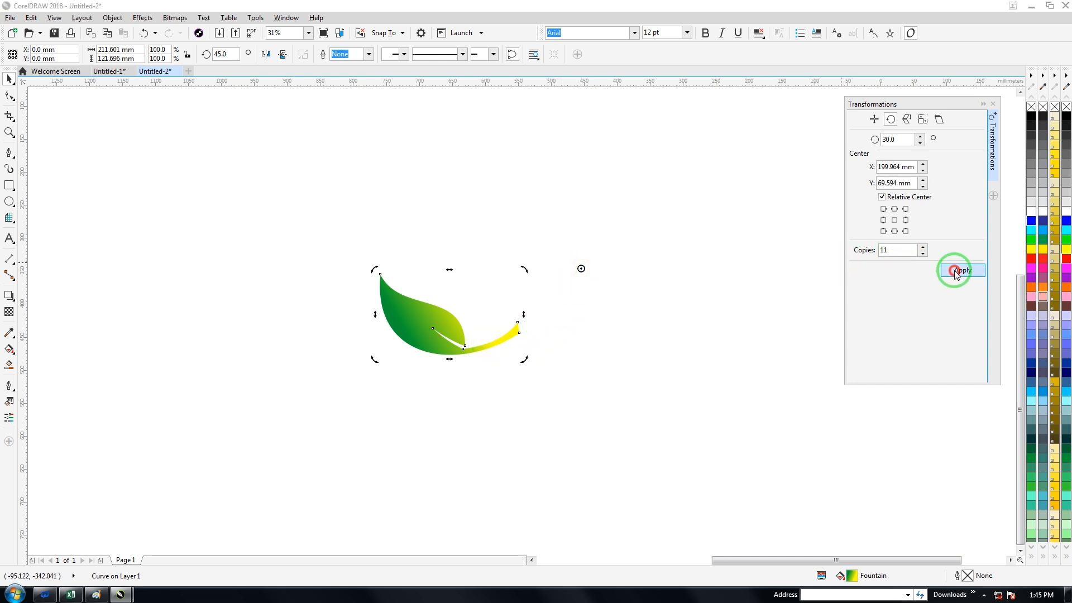
# Step: Duplicate one leaf from the lower-right part of the new twelve-leaf wheel and place the copy below the two-leaf sprig ring
pyautogui.scroll(-3, 722, 281)
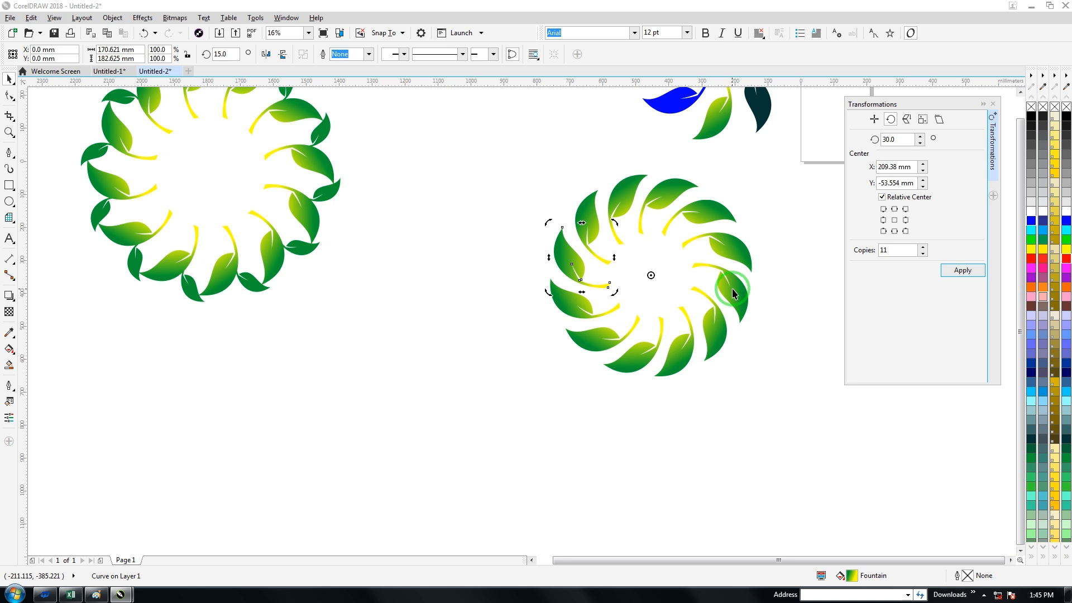
pyautogui.scroll(-2, 698, 268)
pyautogui.moveTo(688, 270); pyautogui.dragTo(758, 368)
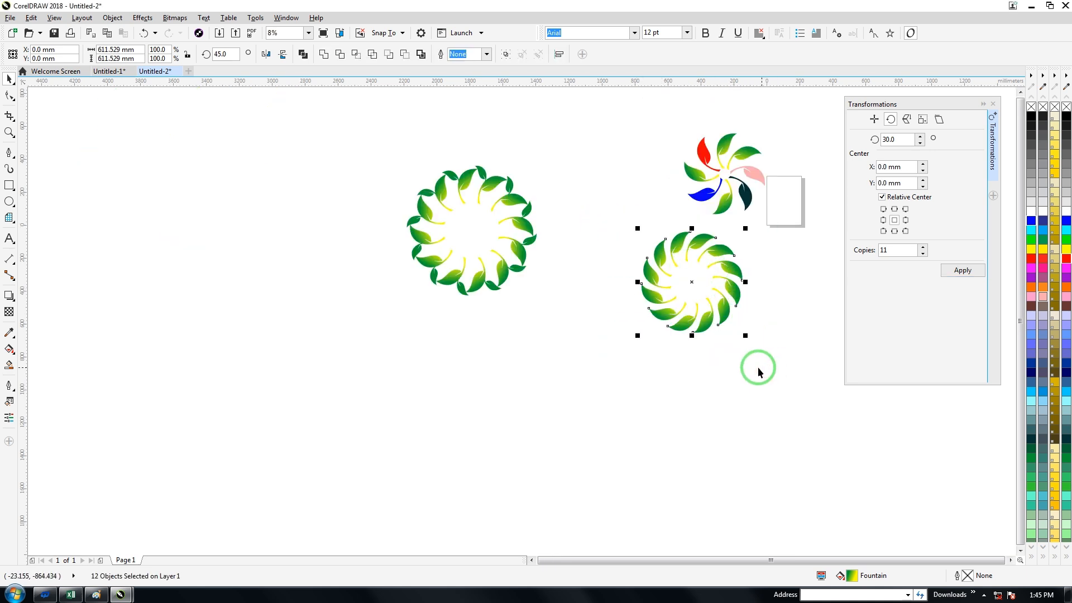
pyautogui.click(716, 314)
pyautogui.click(721, 317)
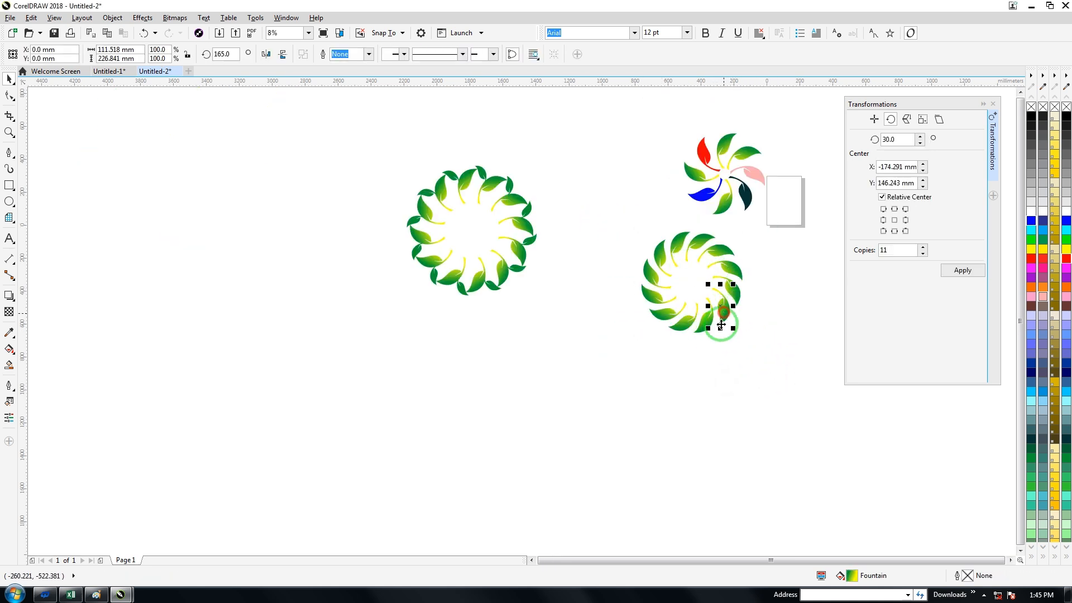
pyautogui.moveTo(728, 314); pyautogui.dragTo(370, 363)
pyautogui.click(360, 350)
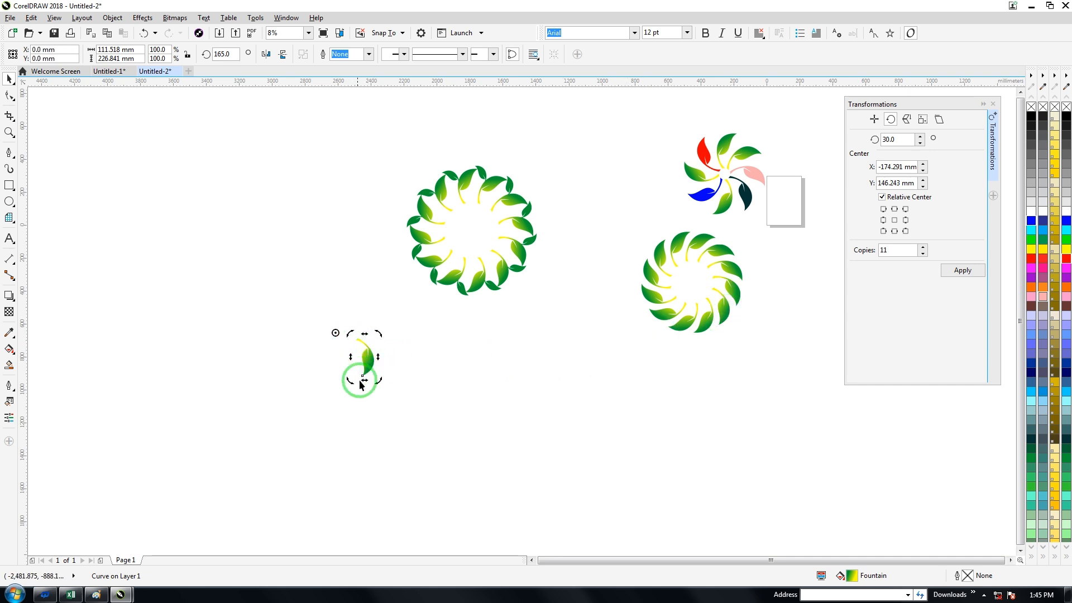
# Step: Place a second copy of the leaf beside the first one, slightly lower and to its right
pyautogui.scroll(-2, 397, 367)
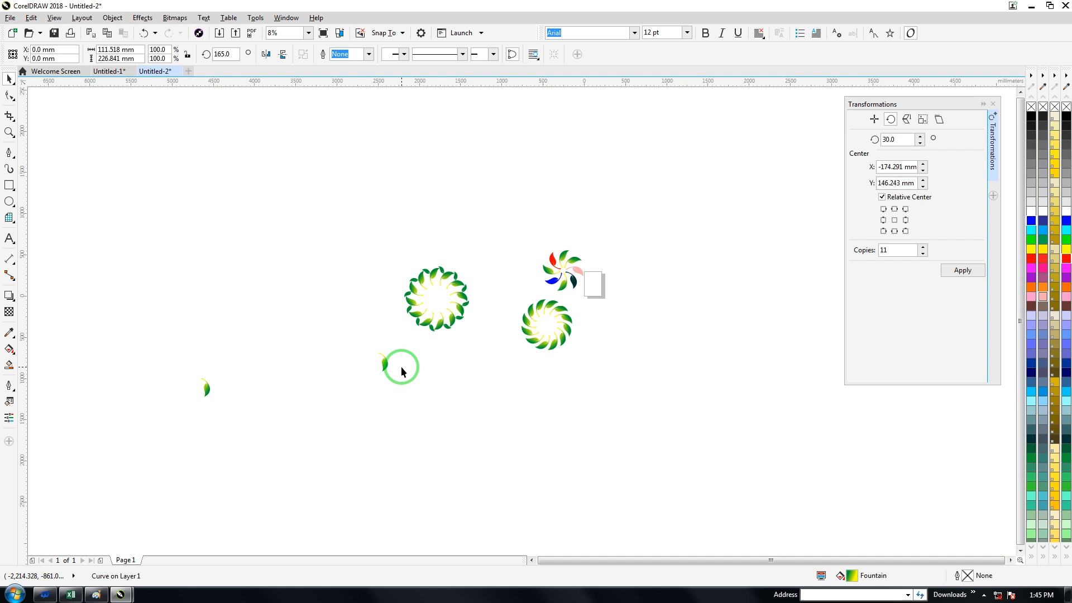
pyautogui.click(251, 392)
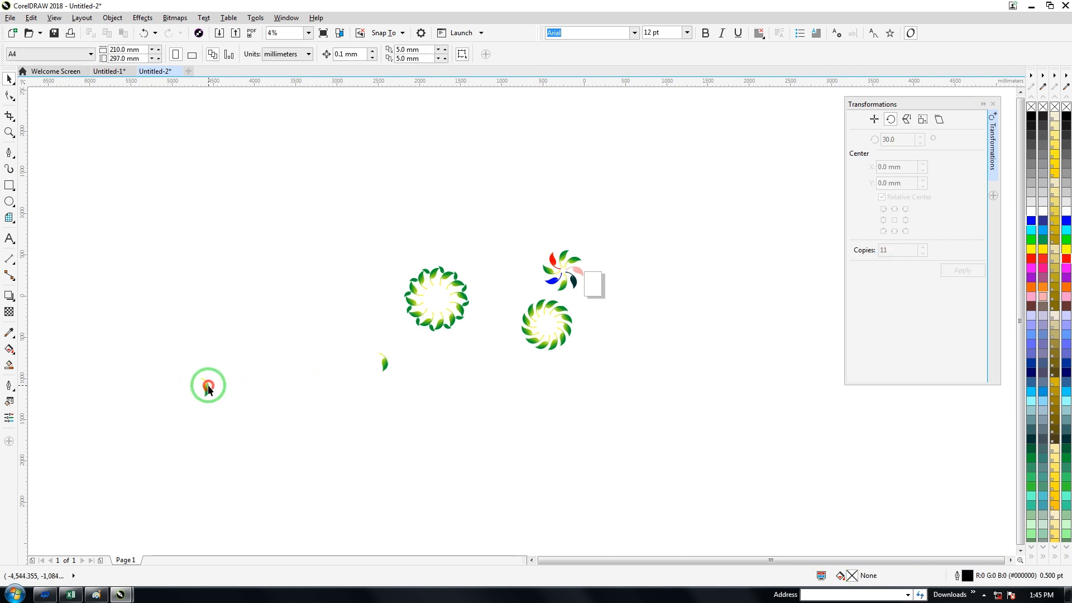
pyautogui.click(384, 361)
pyautogui.scroll(5, 385, 360)
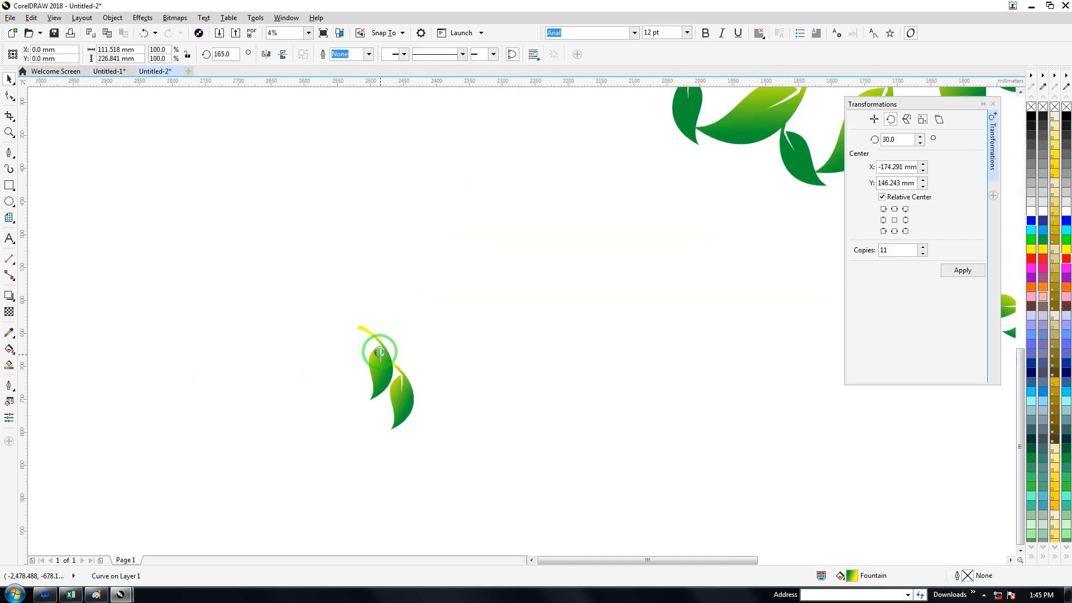
pyautogui.click(416, 346)
pyautogui.moveTo(425, 442); pyautogui.dragTo(429, 456)
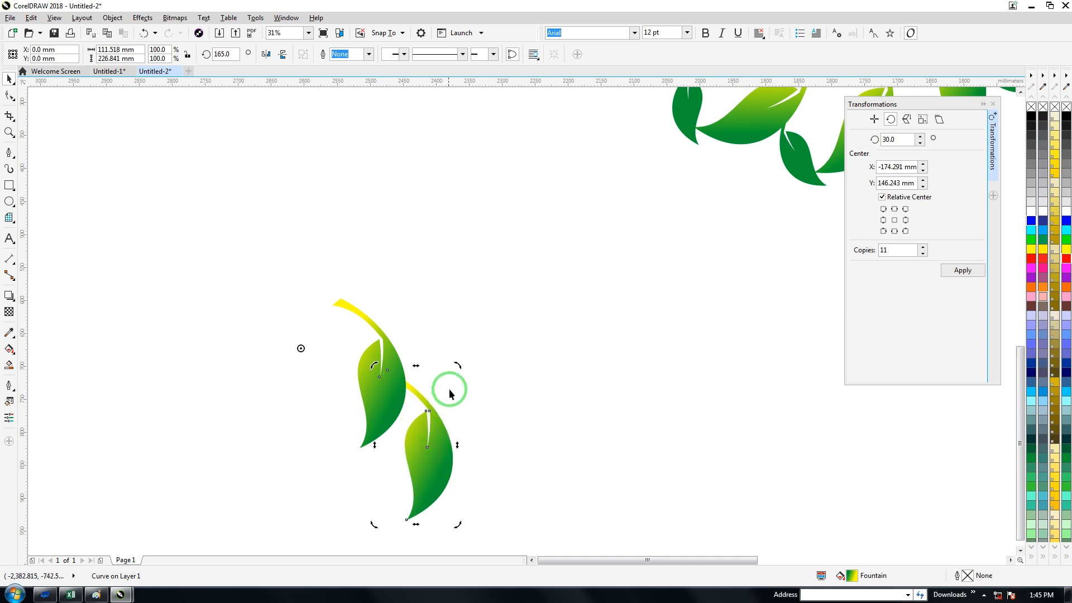
# Step: Rotate the second leaf to about 157° and position it so its stem meets the right edge of the first leaf
pyautogui.moveTo(457, 366); pyautogui.dragTo(432, 428)
pyautogui.click(464, 424)
pyautogui.moveTo(359, 498); pyautogui.dragTo(392, 441)
pyautogui.click(452, 435)
pyautogui.click(391, 399)
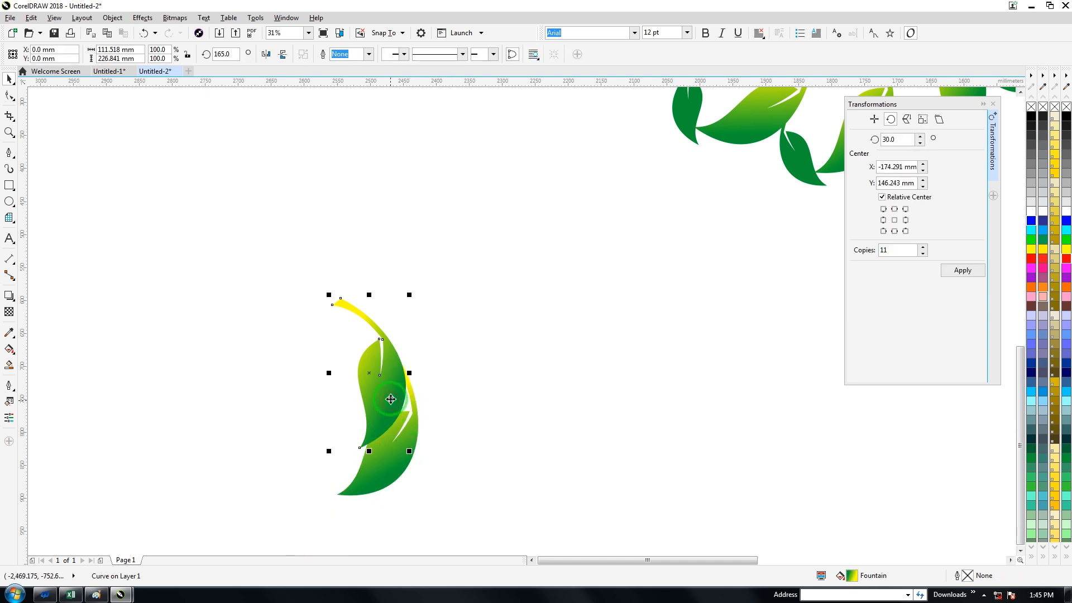
pyautogui.click(406, 388)
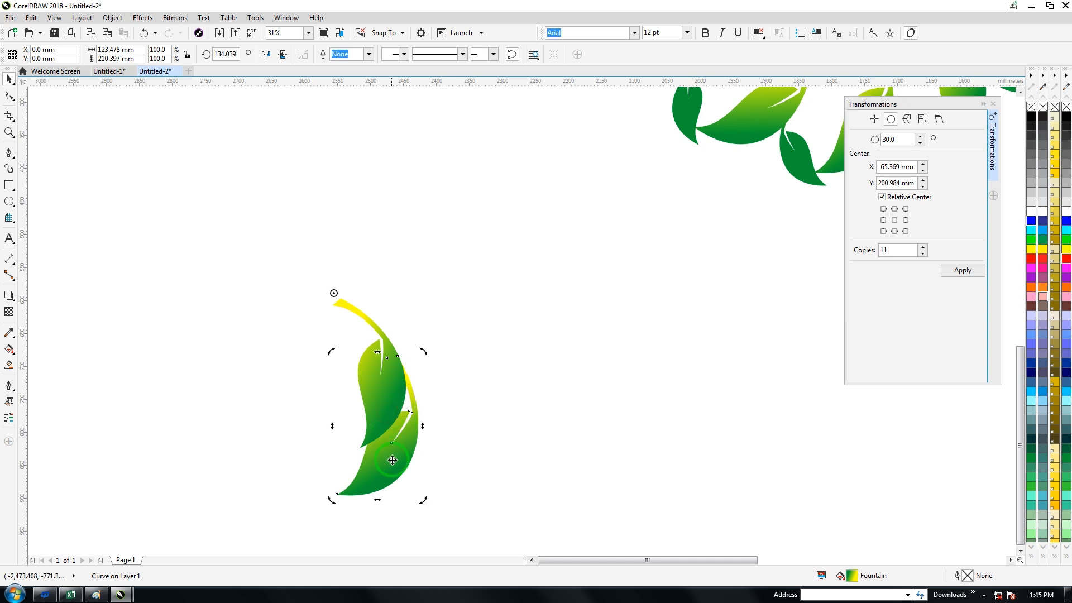
pyautogui.moveTo(330, 502); pyautogui.dragTo(376, 502)
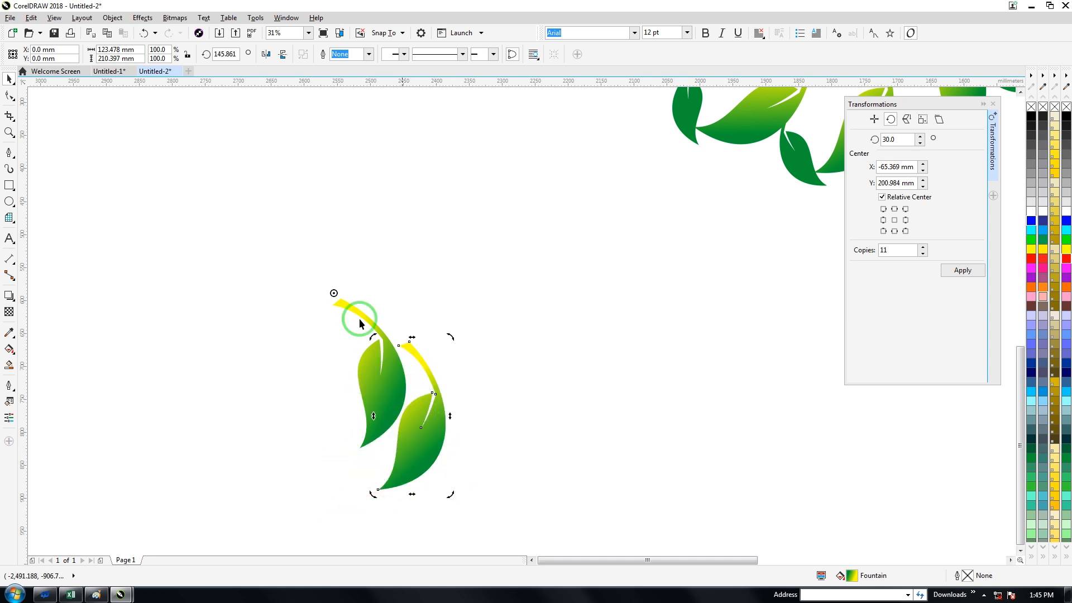
pyautogui.moveTo(334, 294); pyautogui.dragTo(391, 357)
pyautogui.moveTo(438, 438); pyautogui.dragTo(422, 443)
pyautogui.moveTo(433, 343); pyautogui.dragTo(463, 368)
pyautogui.click(464, 369)
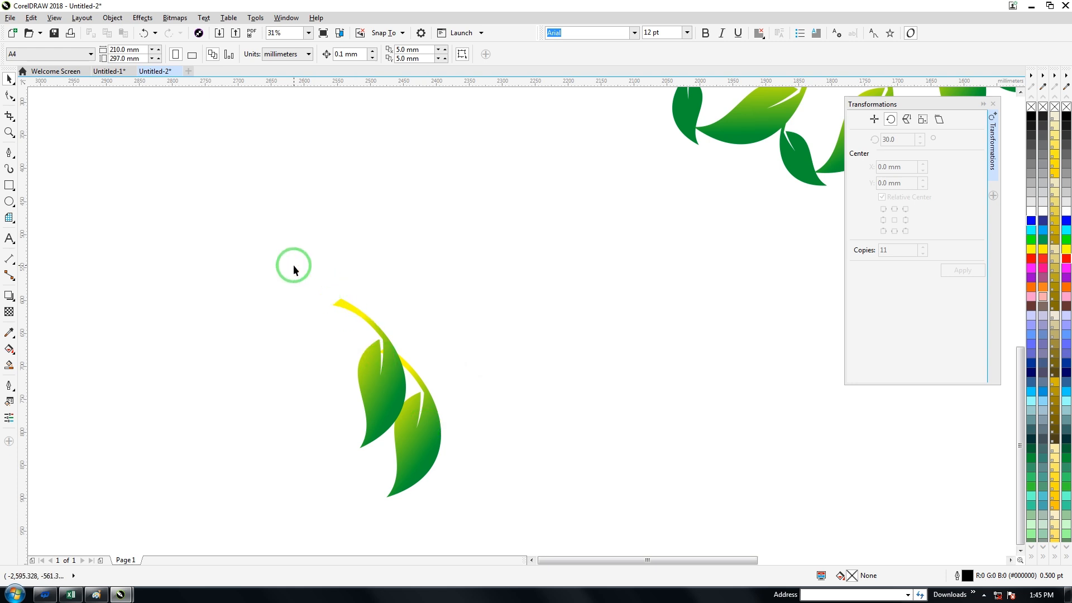
# Step: Group the two leaves, rotate the sprig to about 150° so its stem points down, and move it up and right
pyautogui.moveTo(506, 527); pyautogui.dragTo(504, 523)
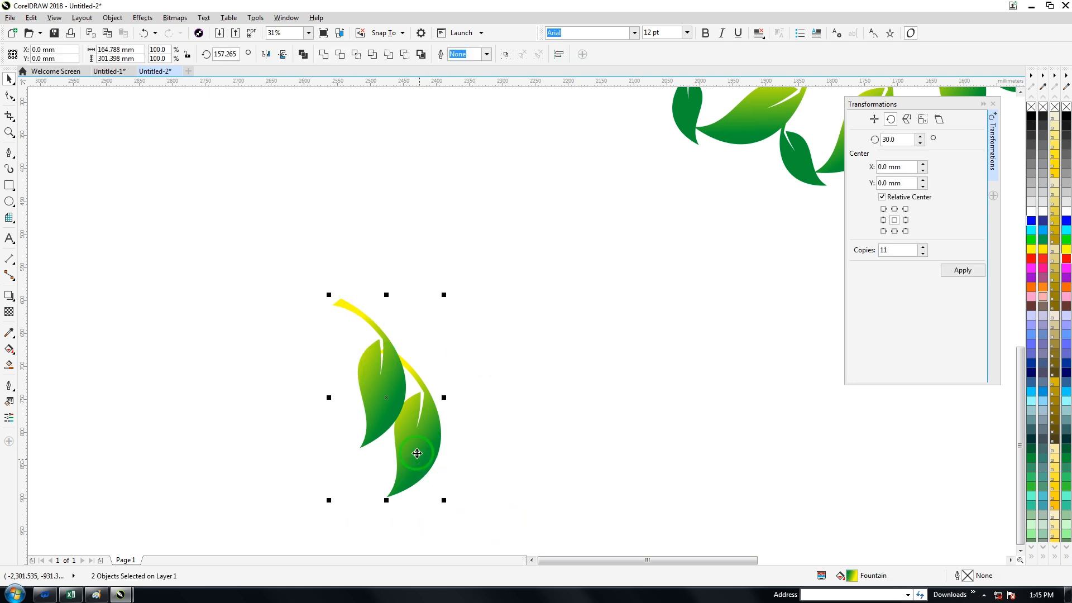
pyautogui.hotkey('ctrl', 'g')
pyautogui.moveTo(417, 453); pyautogui.dragTo(483, 385)
pyautogui.click(483, 385)
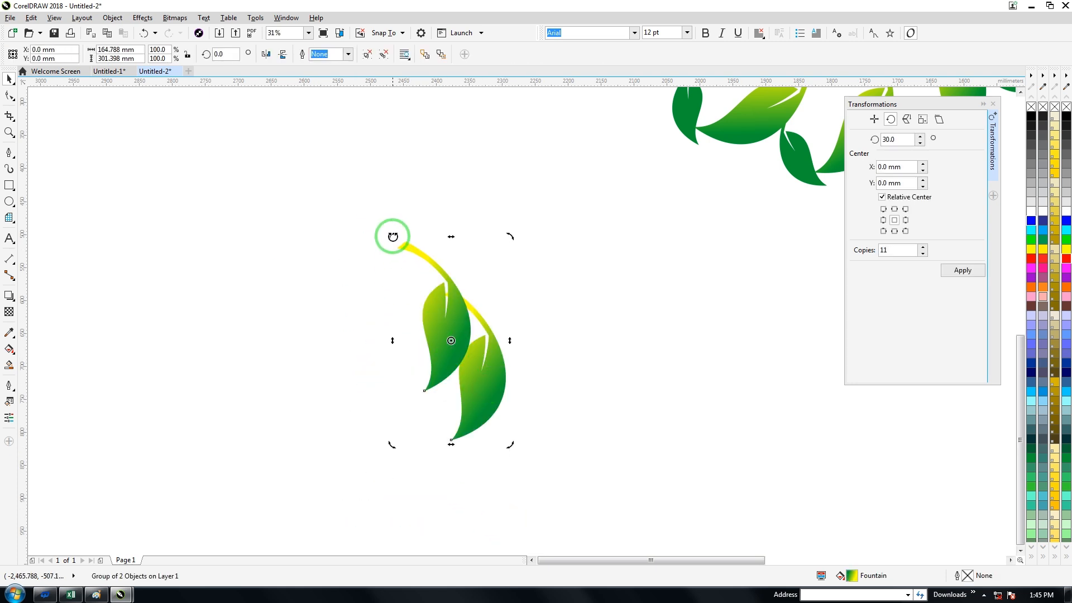
pyautogui.moveTo(392, 236); pyautogui.dragTo(436, 467)
pyautogui.click(452, 374)
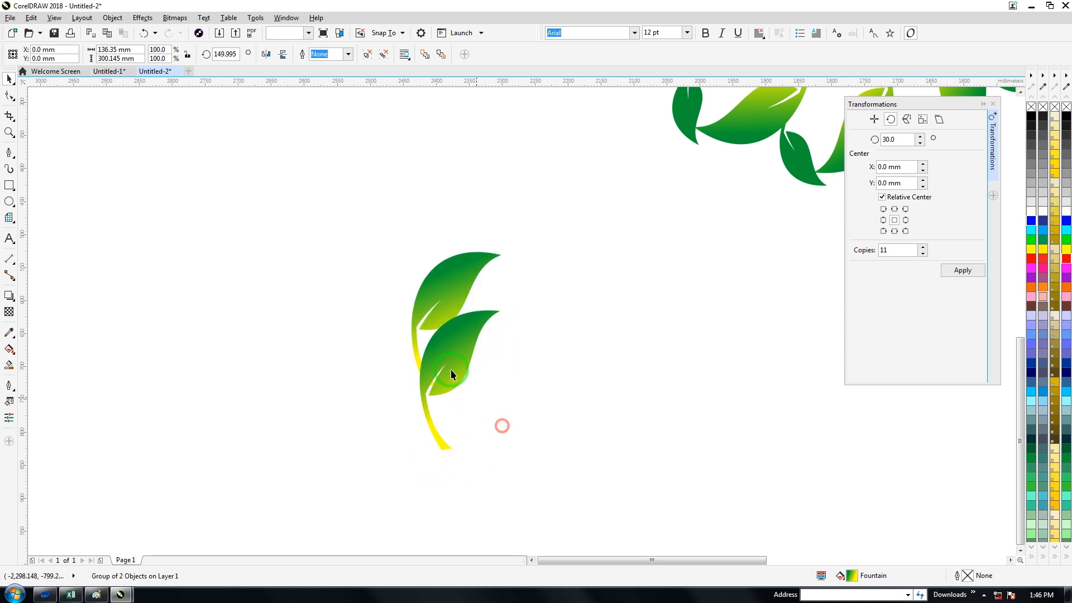
pyautogui.moveTo(451, 375); pyautogui.dragTo(498, 339)
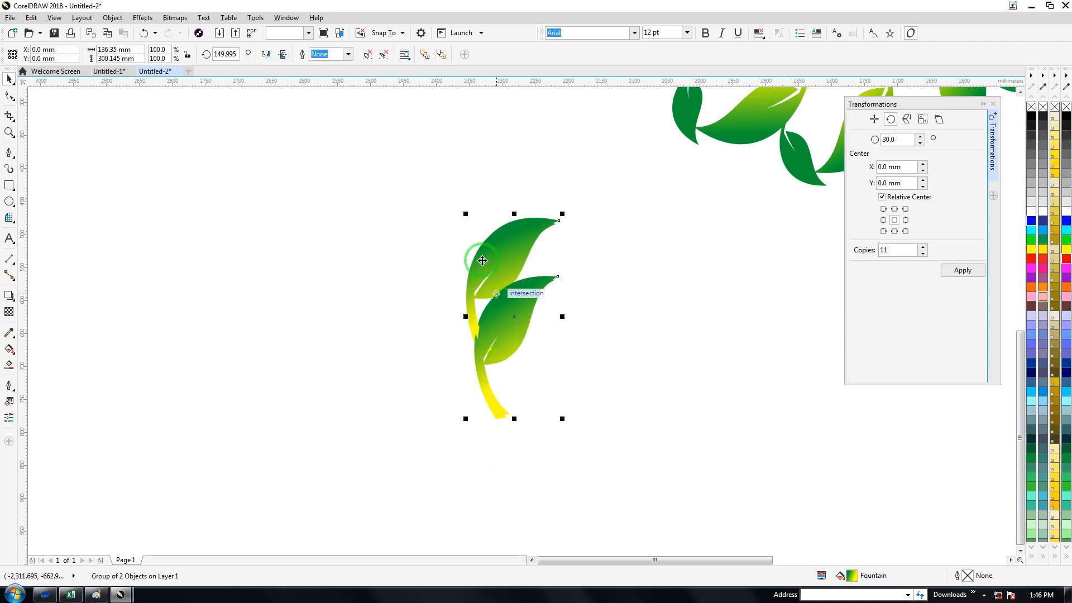
# Step: Create a horizontally mirrored copy of the sprig, move it to the left of the original and tilt it outward
pyautogui.click(266, 54)
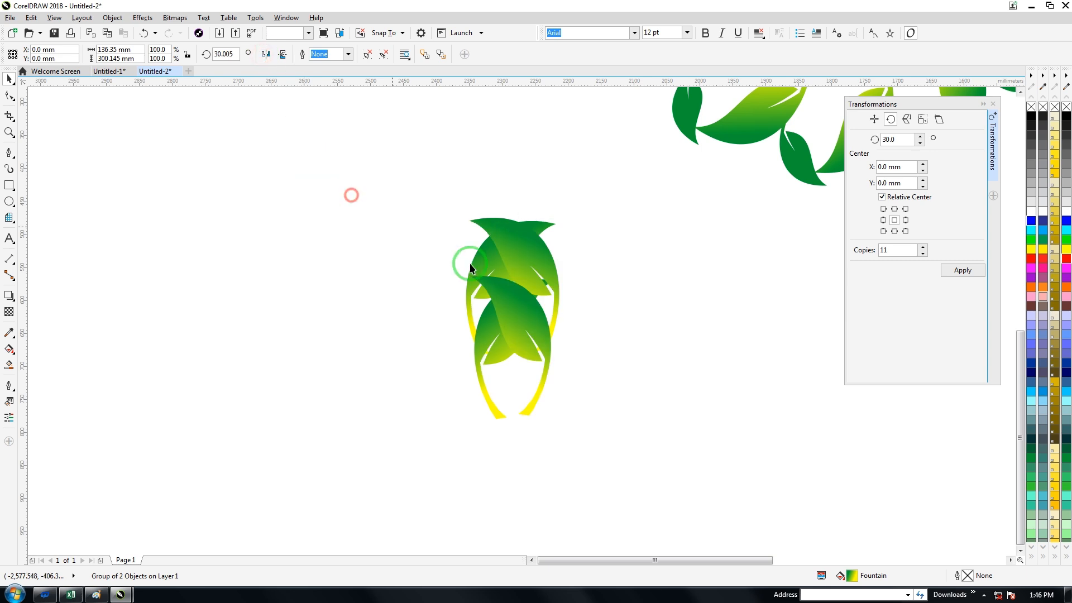
pyautogui.moveTo(515, 252); pyautogui.dragTo(426, 248)
pyautogui.moveTo(375, 208); pyautogui.dragTo(349, 241)
pyautogui.click(357, 320)
# Step: Rotate the right sprig to about 128° and position it so its stem joins the mirrored sprig's stem
pyautogui.moveTo(492, 253); pyautogui.dragTo(507, 237)
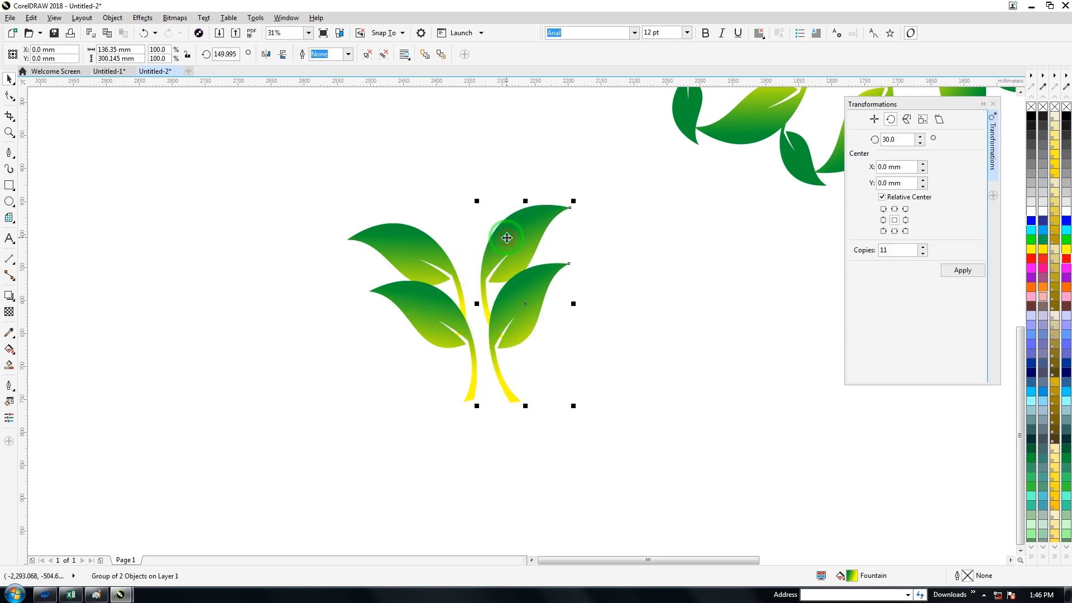
pyautogui.click(508, 234)
pyautogui.moveTo(573, 207); pyautogui.dragTo(600, 235)
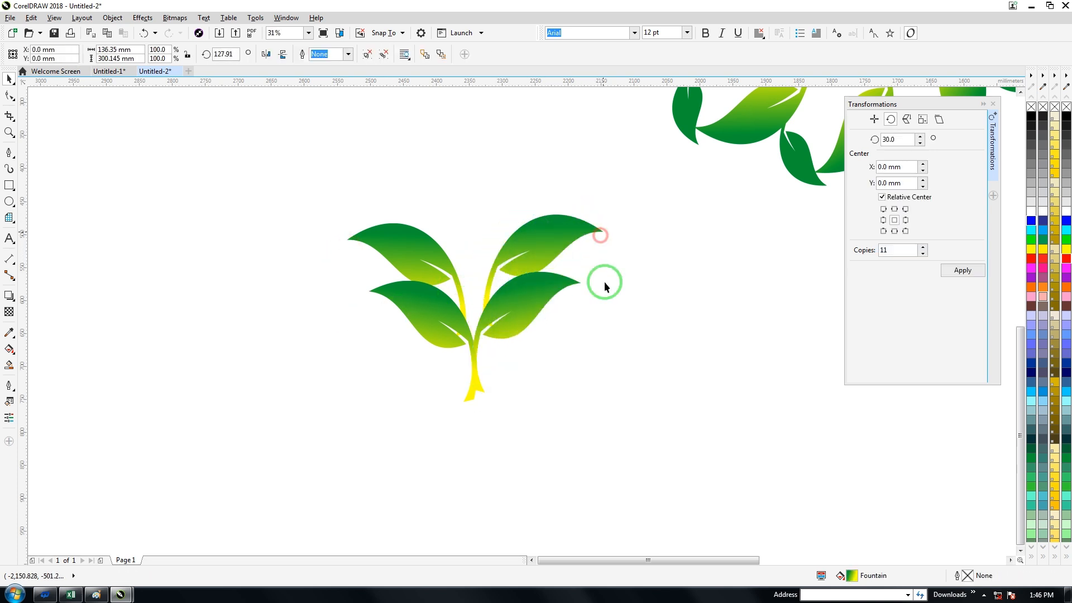
pyautogui.click(587, 311)
pyautogui.click(534, 305)
pyautogui.moveTo(533, 305); pyautogui.dragTo(533, 304)
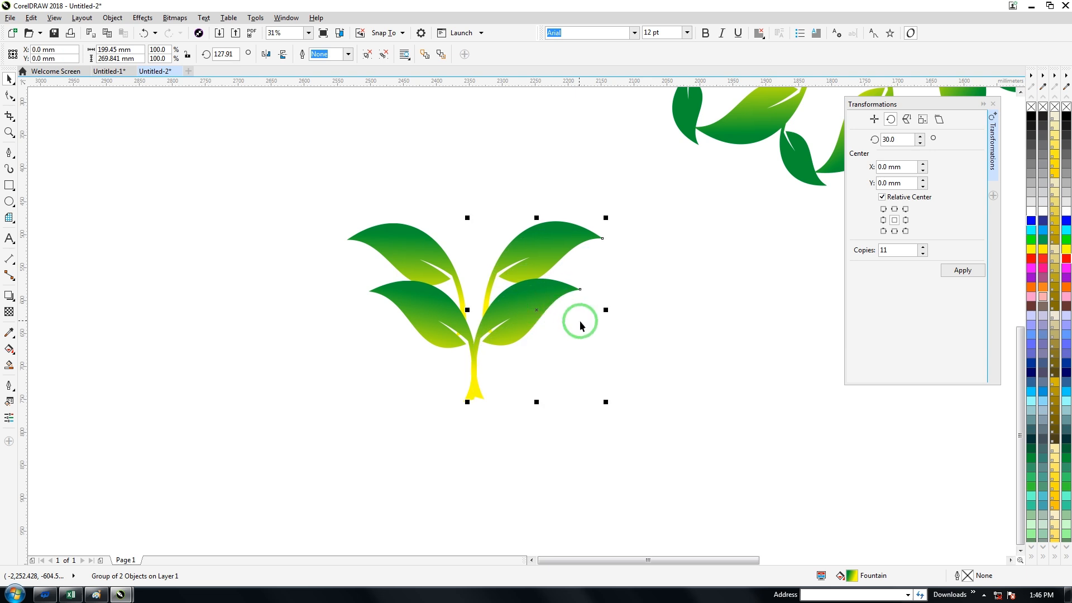
pyautogui.click(578, 312)
# Step: Group the two mirrored sprigs into one four-leaf plant and move it up and left
pyautogui.moveTo(297, 176)
pyautogui.mouseDown()
pyautogui.moveTo(604, 355)
pyautogui.moveTo(630, 440)
pyautogui.mouseUp()
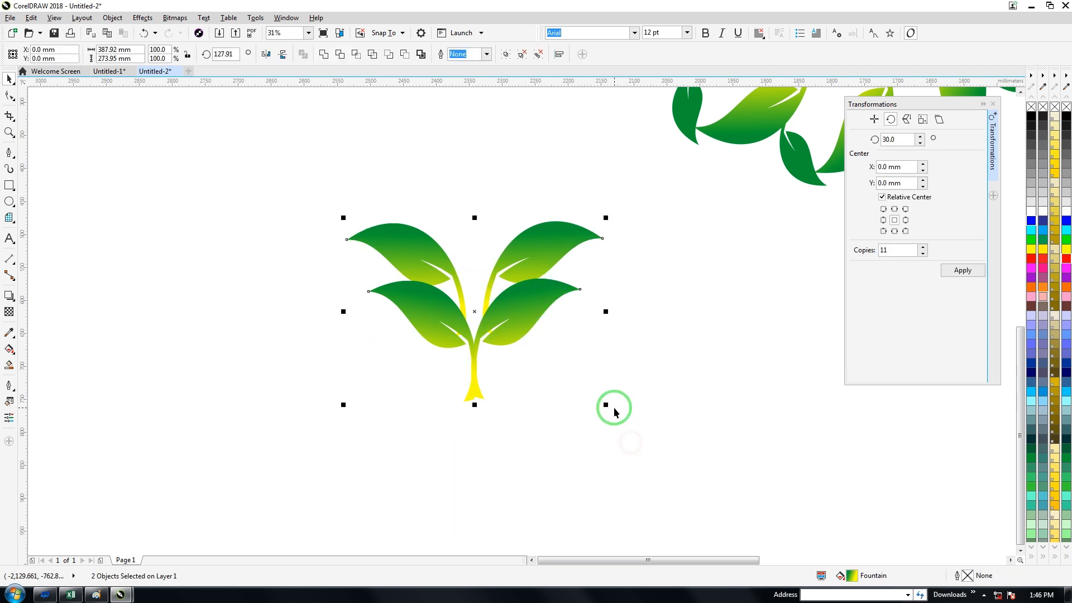
pyautogui.hotkey('ctrl', 'g')
pyautogui.moveTo(495, 313); pyautogui.dragTo(437, 221)
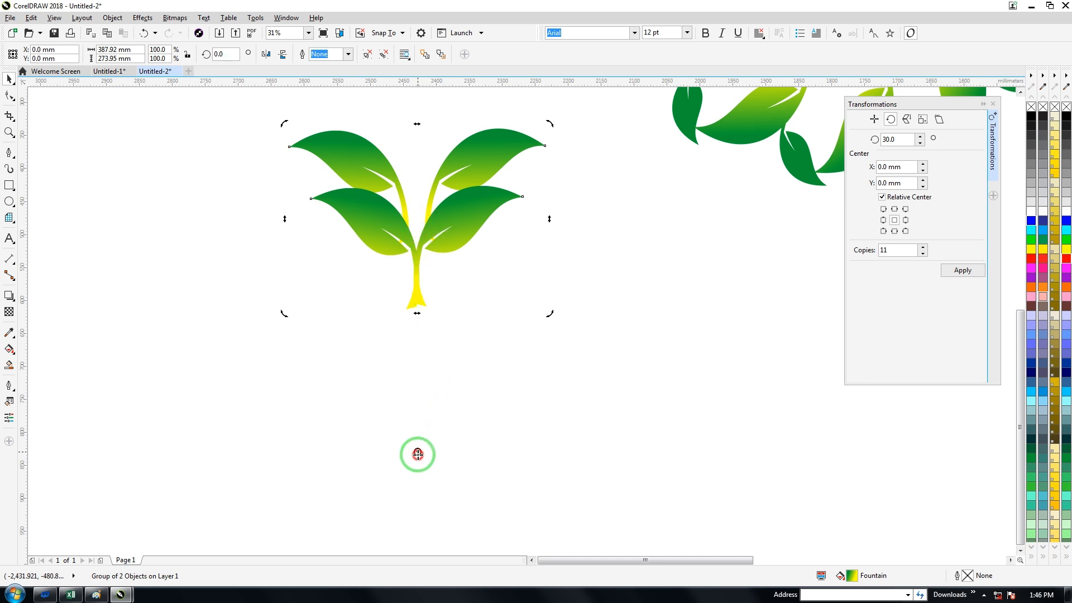
# Step: Try 11 copies of the plant in 30° steps around a centre about 419 mm below its middle, and undo them
pyautogui.moveTo(418, 460); pyautogui.dragTo(419, 494)
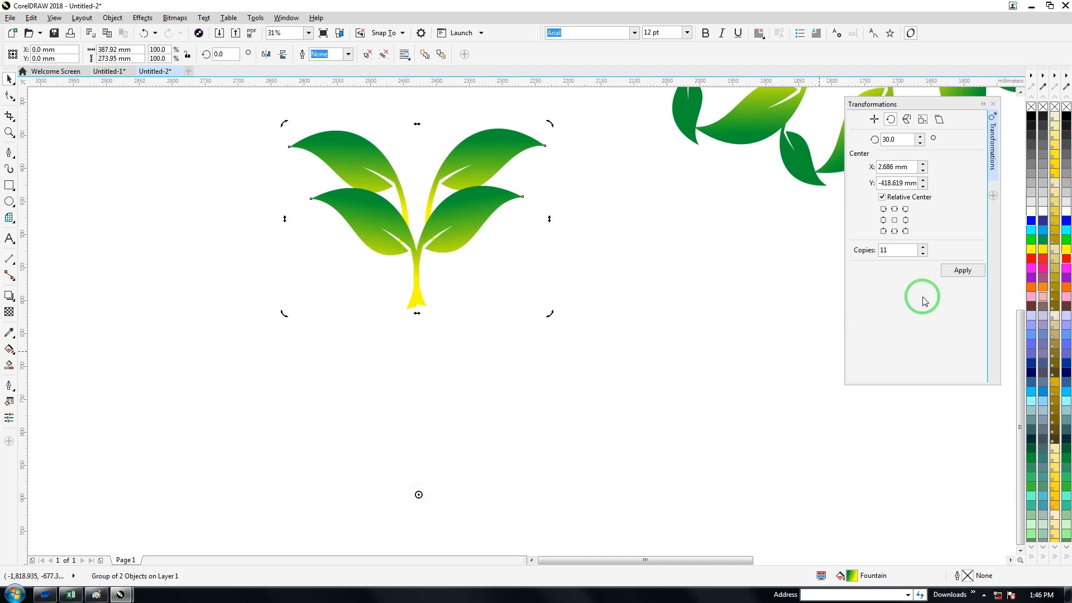
pyautogui.click(950, 270)
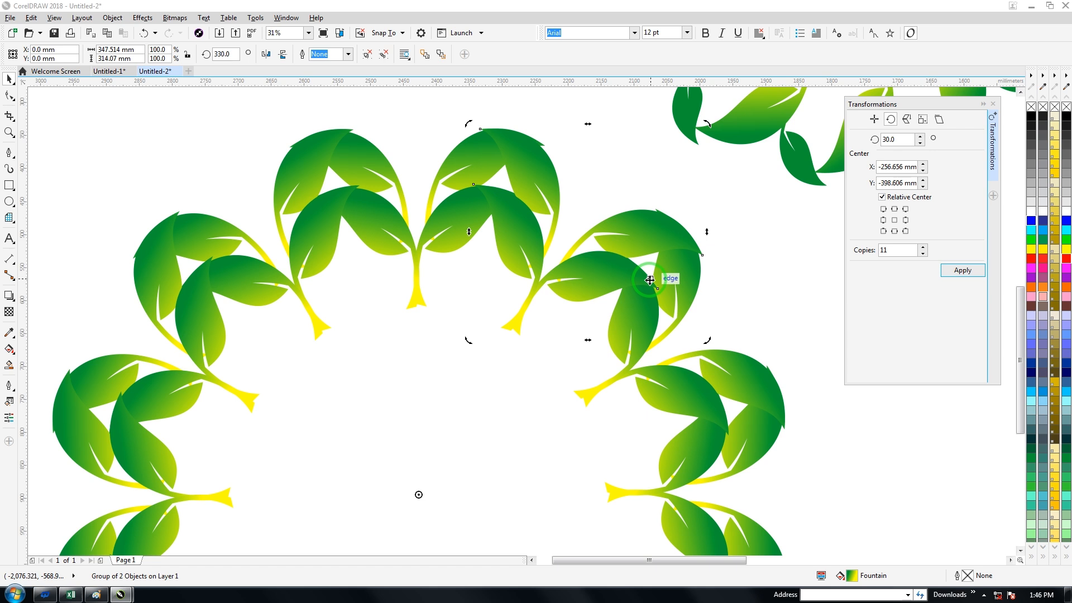
pyautogui.hotkey('ctrl', 'z')
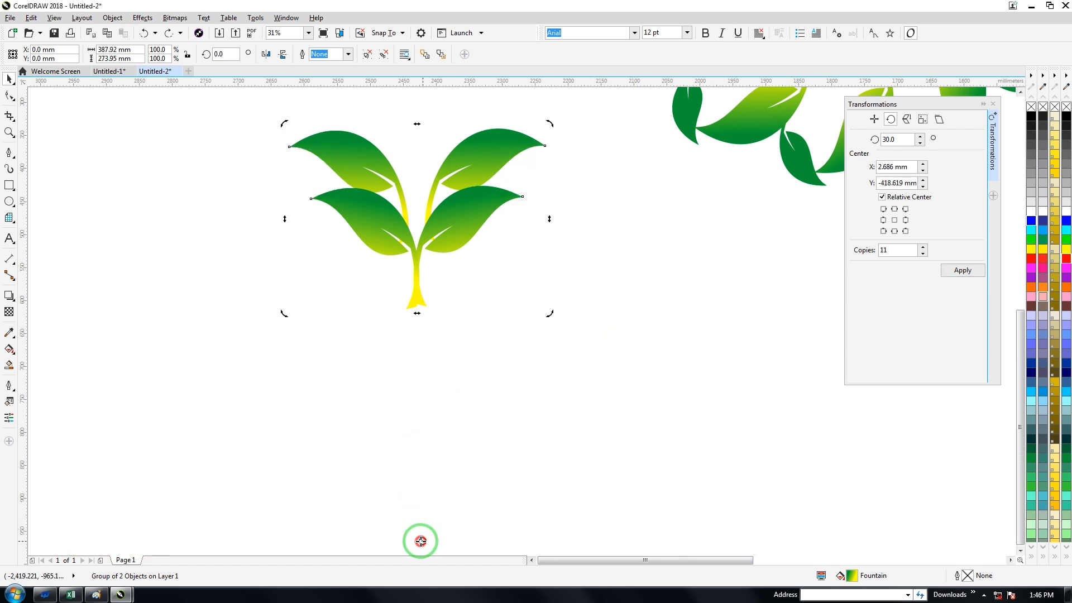
# Step: Move the plant's rotation centre farther below the stem and create 11 copies in 30° steps
pyautogui.click(938, 322)
pyautogui.click(960, 272)
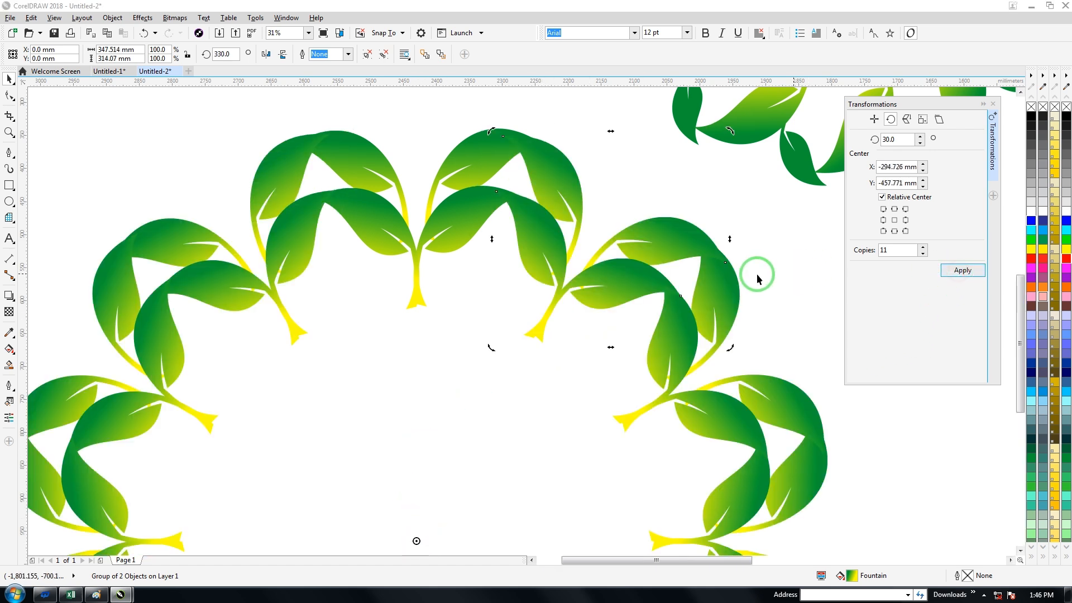
pyautogui.scroll(-3, 719, 283)
# Step: Select all twelve plants of the ring and move them up and left, beside the two-leaf sprig ring
pyautogui.moveTo(535, 238); pyautogui.dragTo(763, 490)
pyautogui.moveTo(619, 271); pyautogui.dragTo(523, 142)
pyautogui.click(416, 353)
# Step: Take a single leaf from the lower-left plant of the large ring and place it below the ring
pyautogui.click(487, 264)
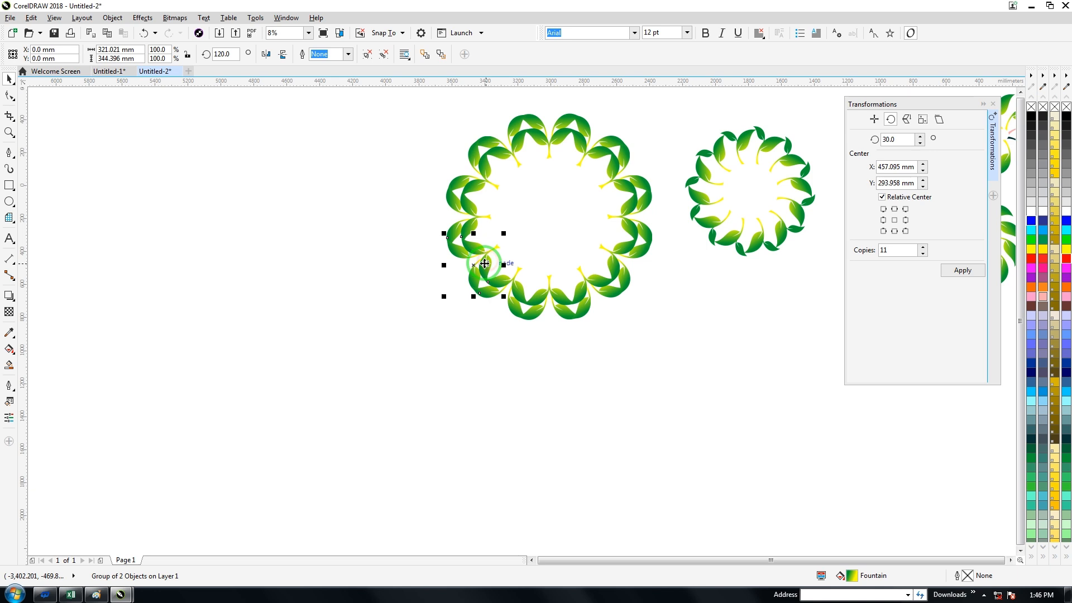
pyautogui.click(341, 230)
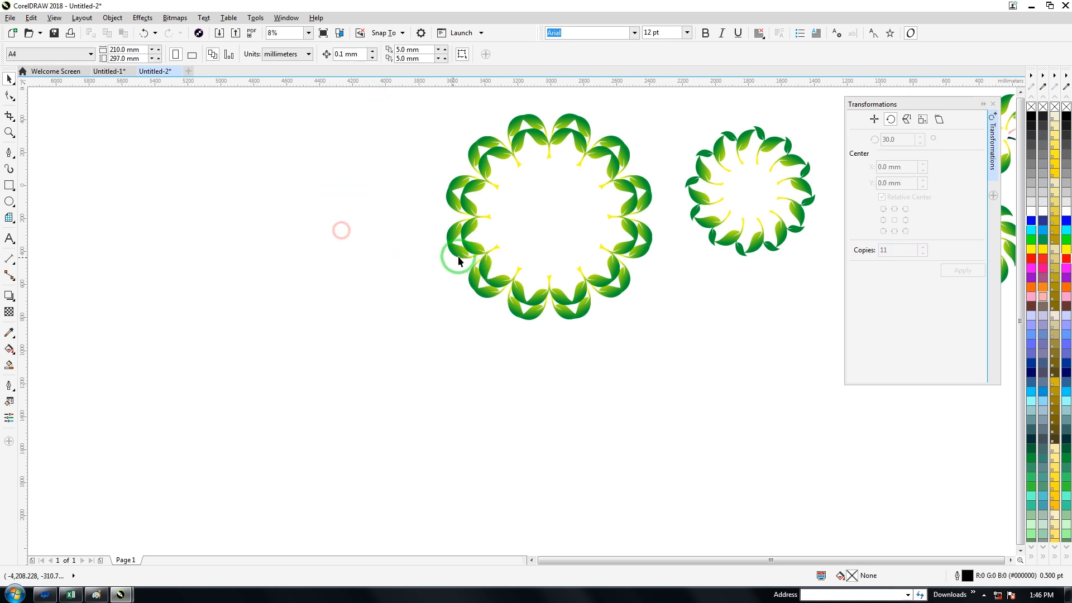
pyautogui.moveTo(482, 269); pyautogui.dragTo(608, 442)
pyautogui.click(483, 422)
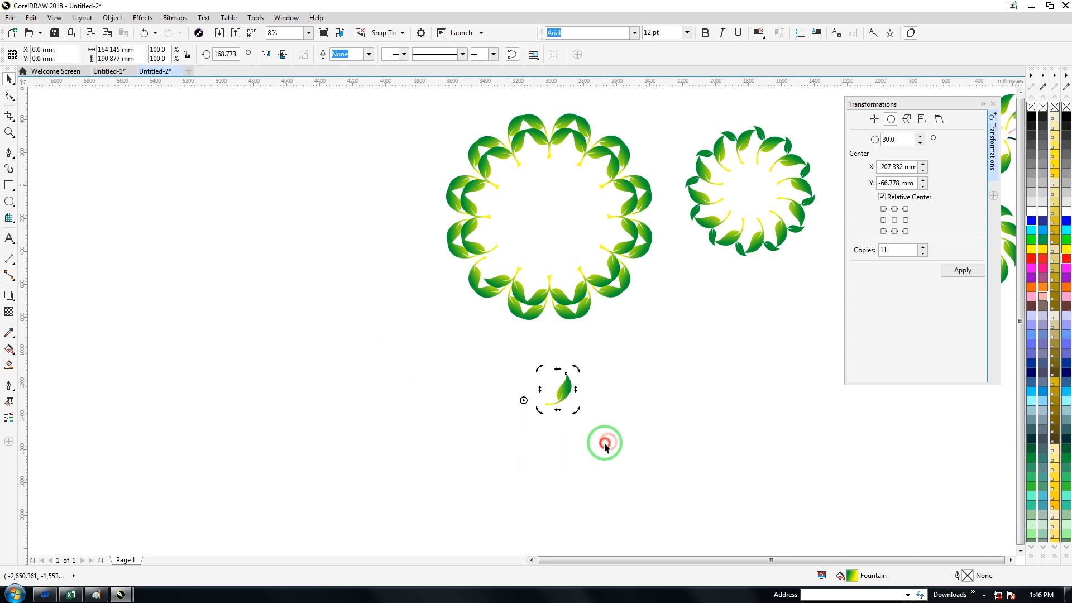
pyautogui.click(603, 442)
pyautogui.click(566, 397)
# Step: Try 11 copies of the single leaf in 30° steps around a centre just above its stem end, and undo them
pyautogui.scroll(5, 566, 397)
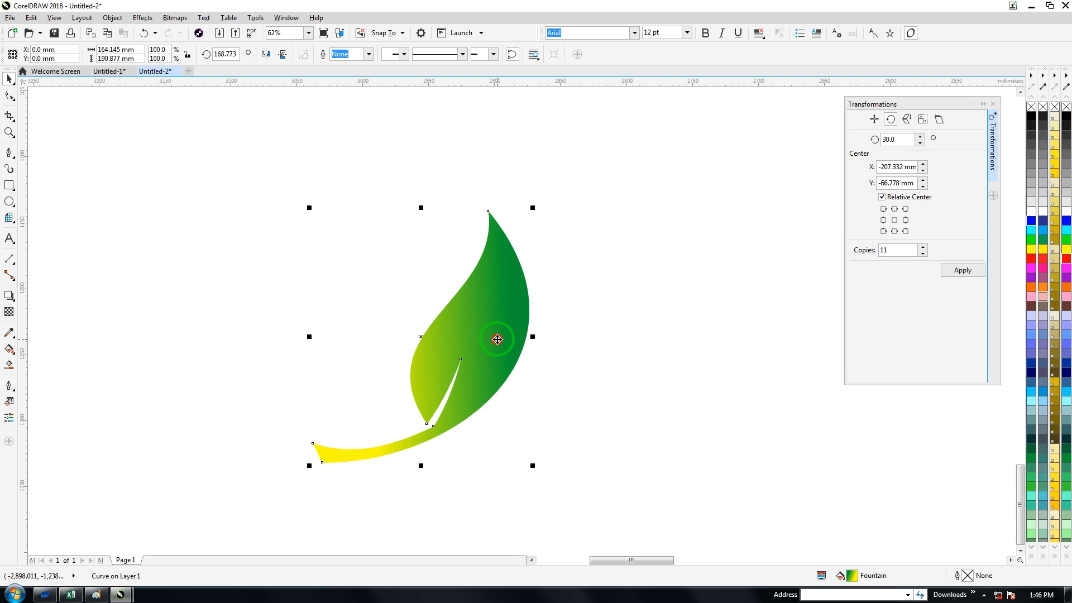
pyautogui.moveTo(207, 409)
pyautogui.mouseDown()
pyautogui.moveTo(383, 406)
pyautogui.moveTo(373, 359)
pyautogui.mouseUp()
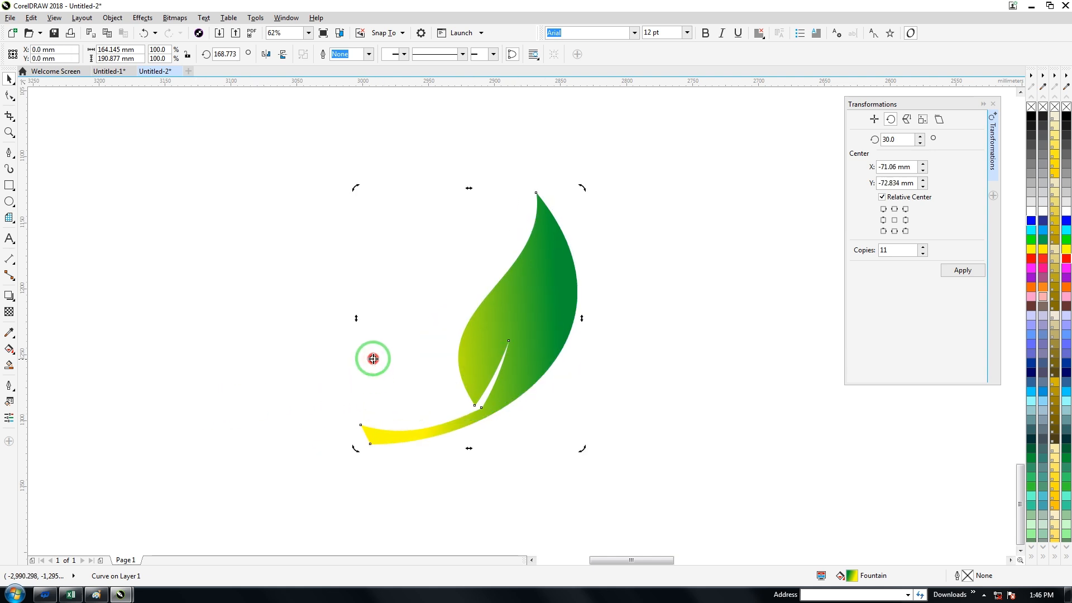
pyautogui.click(962, 270)
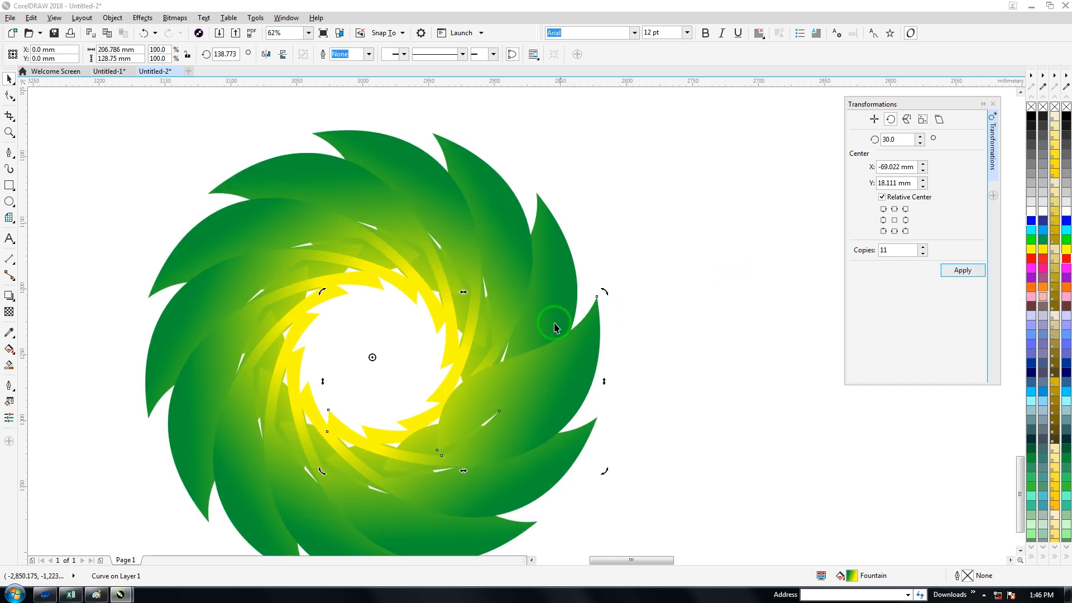
pyautogui.hotkey('ctrl', 'z')
# Step: Try 11 leaf copies in 30° steps around a centre moved slightly higher and farther left, and undo them
pyautogui.moveTo(365, 351); pyautogui.dragTo(352, 319)
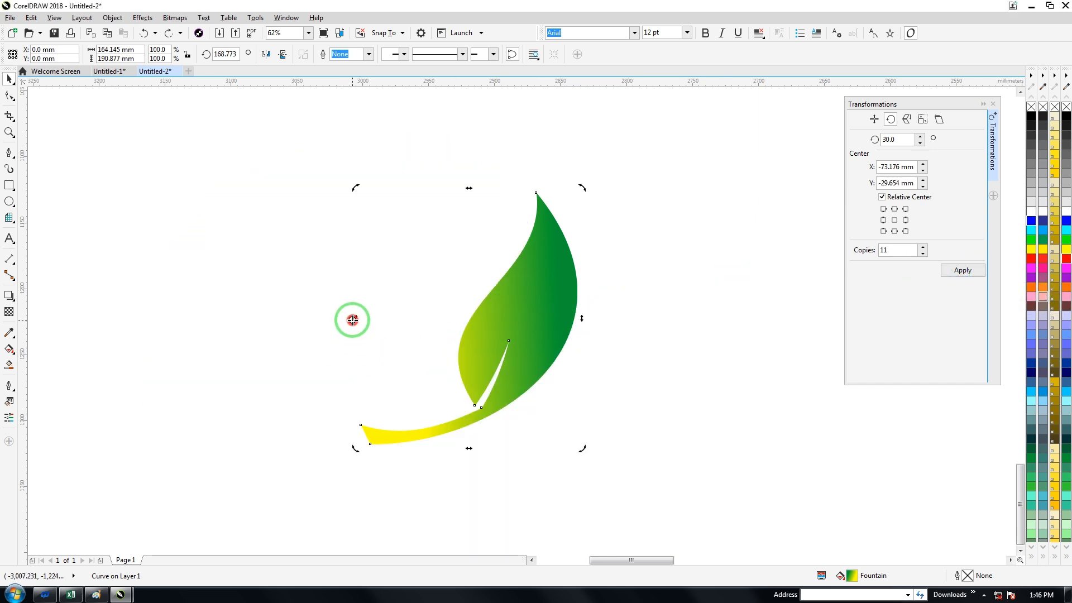
pyautogui.click(954, 272)
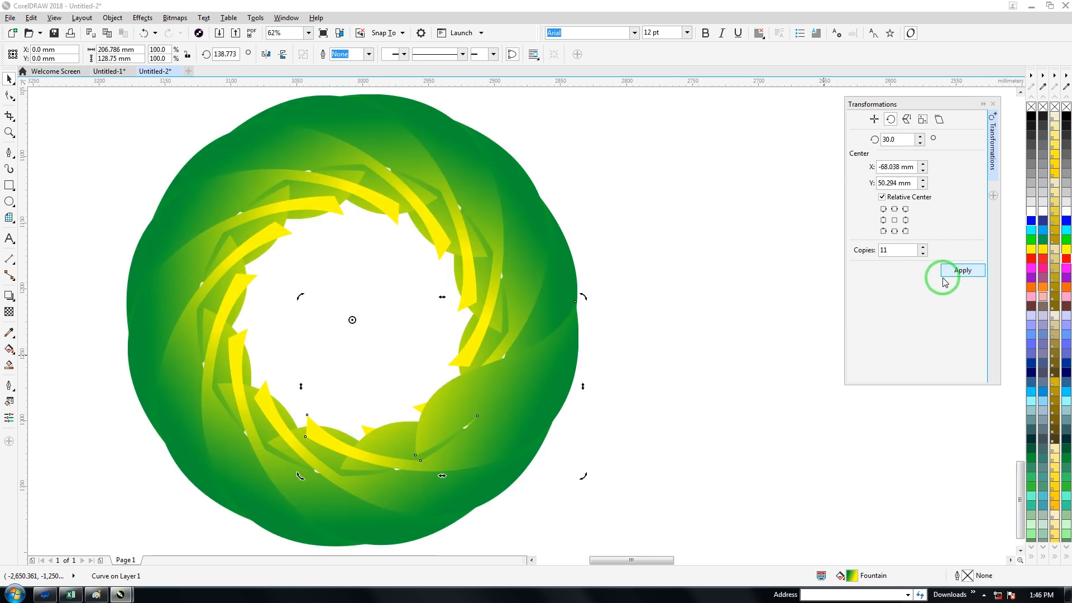
pyautogui.hotkey('ctrl', 'z')
# Step: Move the single leaf's rotation centre farther left of the leaf, create 7 copies in 60° steps, and select the whole ring
pyautogui.moveTo(351, 319); pyautogui.dragTo(268, 301)
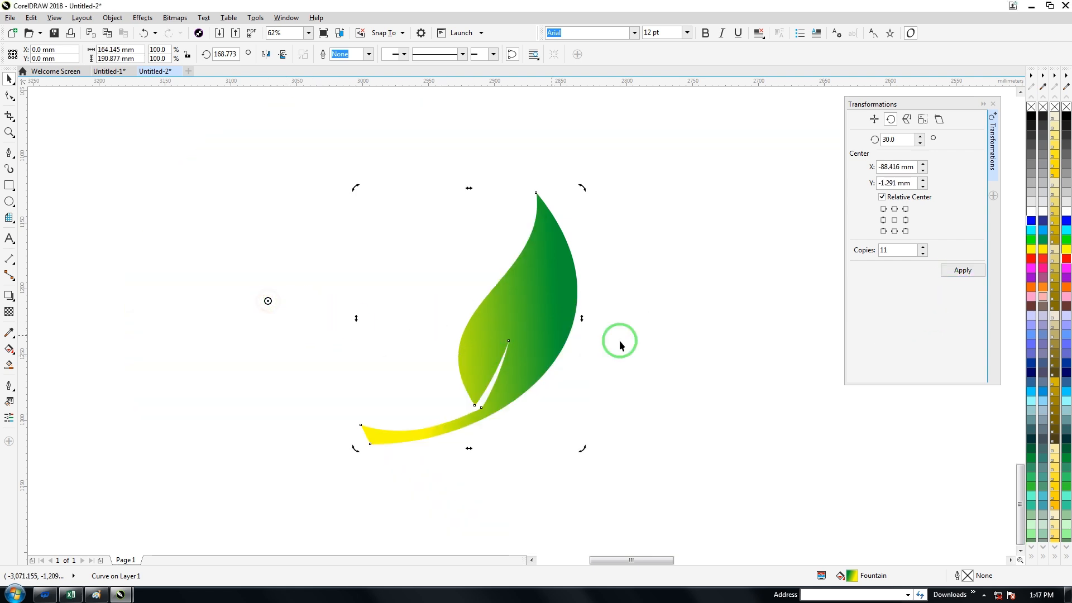
pyautogui.doubleClick(903, 139)
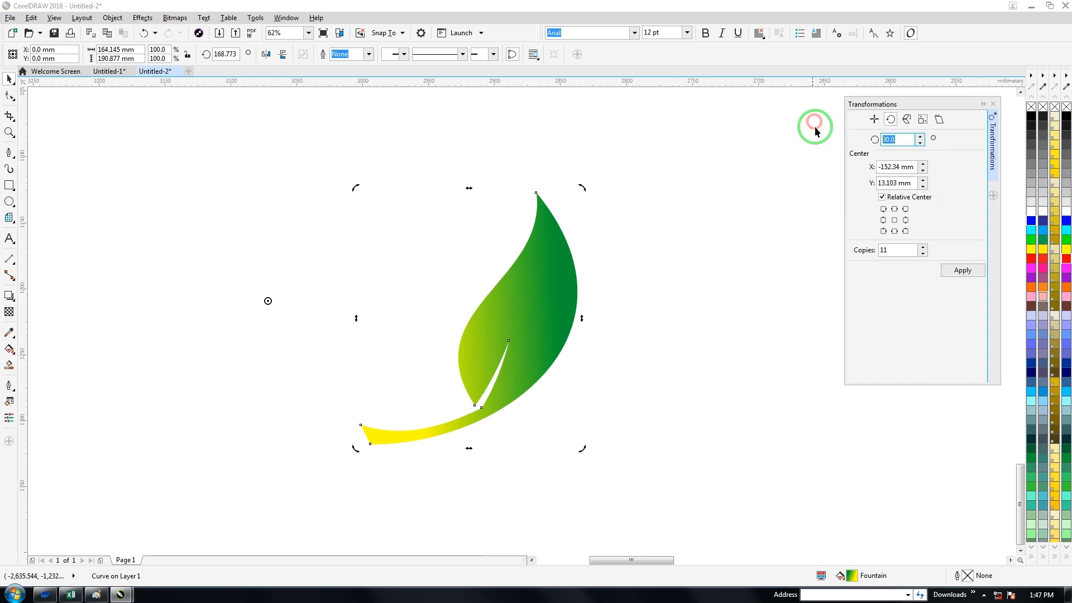
pyautogui.doubleClick(896, 250)
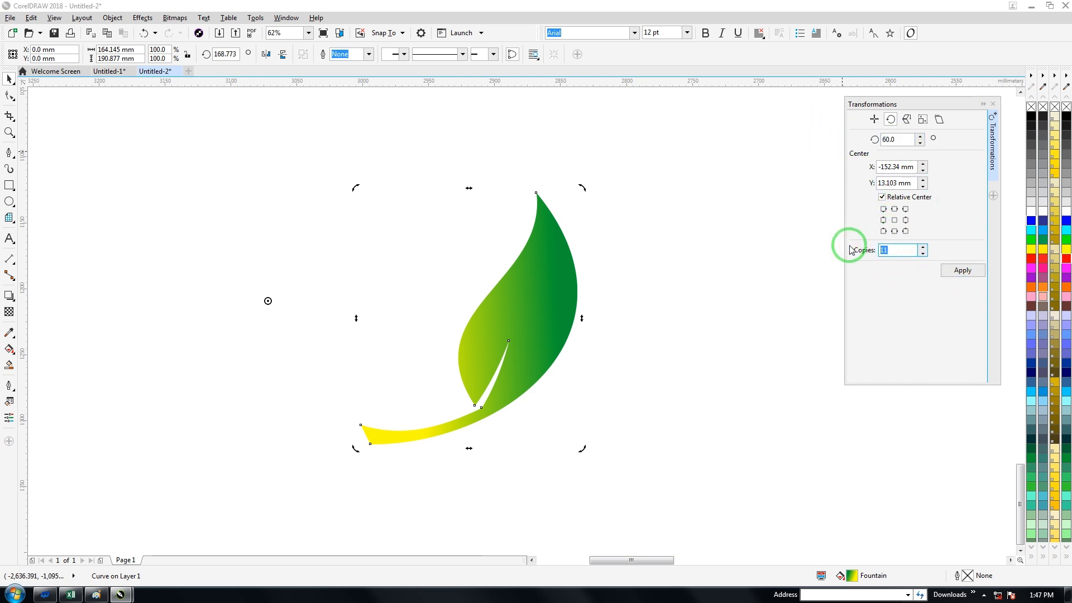
pyautogui.write('7')
pyautogui.click(959, 270)
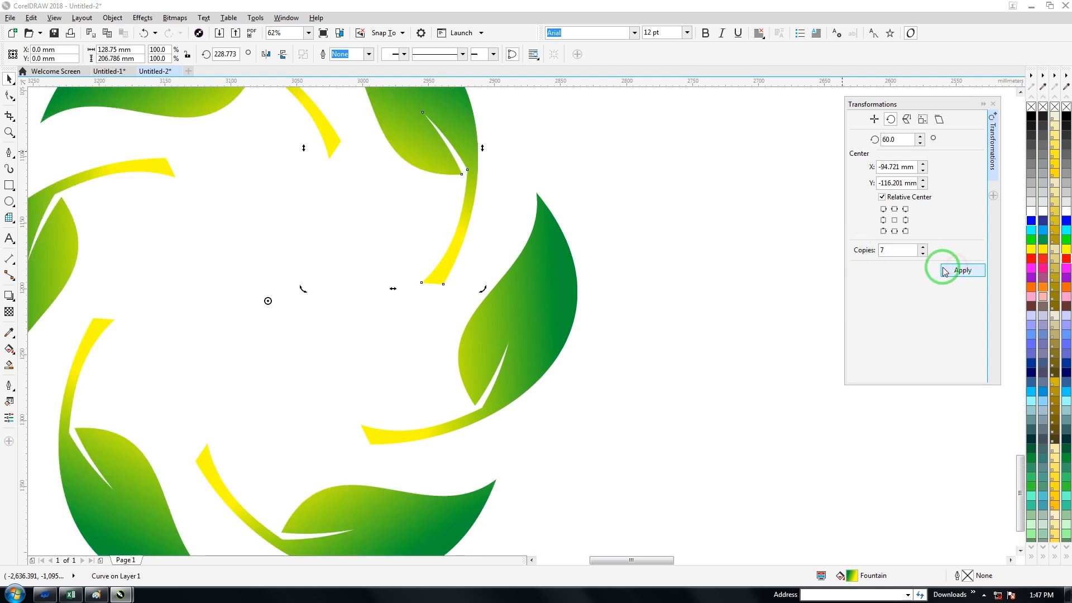
pyautogui.scroll(-1, 651, 283)
pyautogui.scroll(-1, 607, 271)
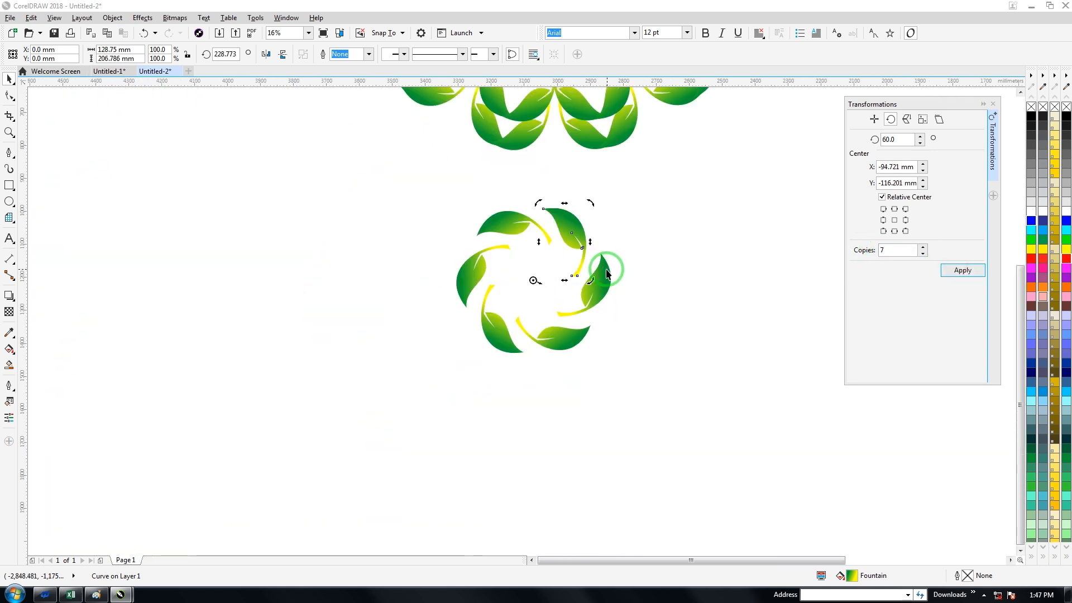
pyautogui.moveTo(439, 193); pyautogui.dragTo(640, 402)
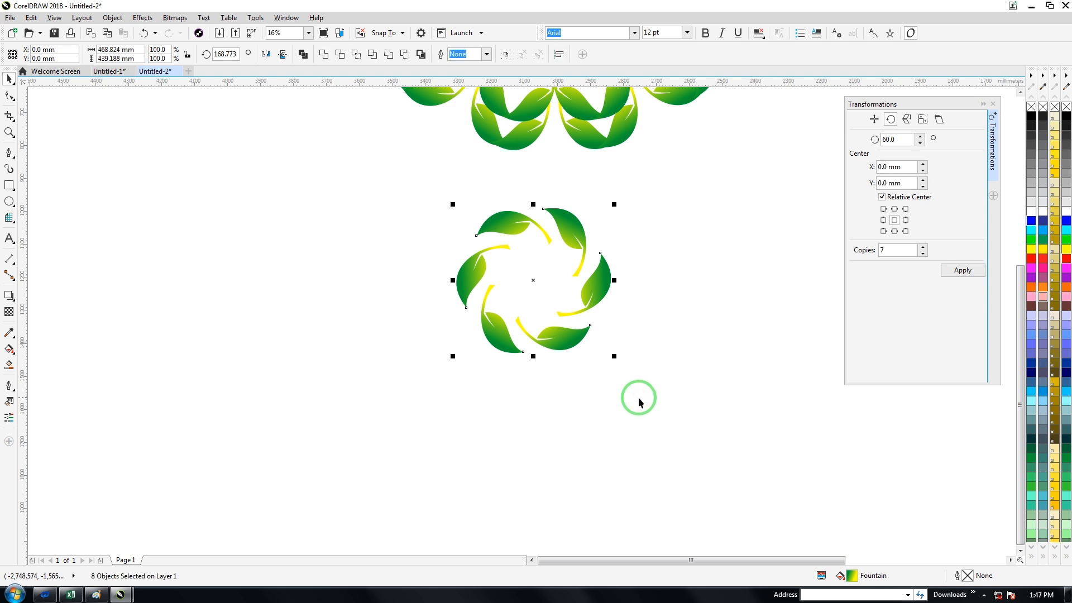
# Step: Fill four leaves of the new ring: right leaf orange, upper-right red, lower-left navy blue and left sky blue
pyautogui.click(593, 295)
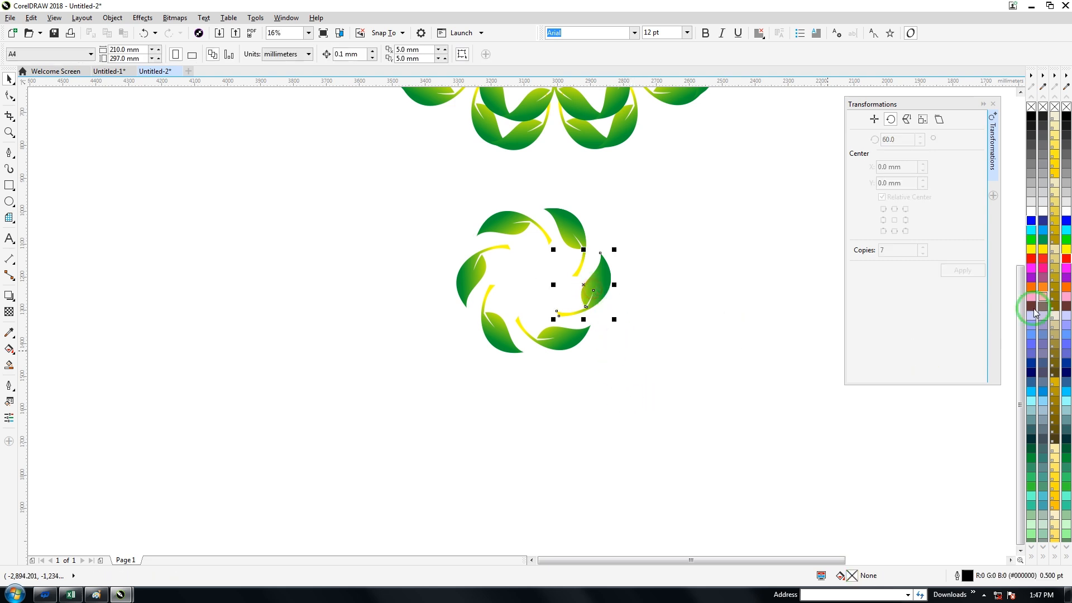
pyautogui.click(1032, 287)
pyautogui.click(564, 231)
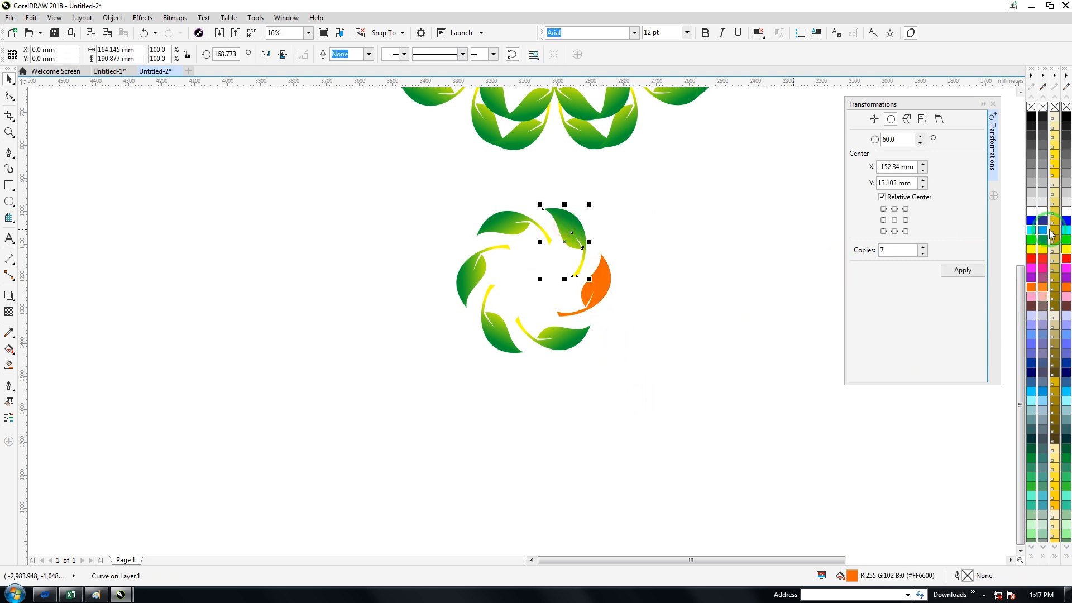
pyautogui.click(1033, 257)
pyautogui.click(511, 326)
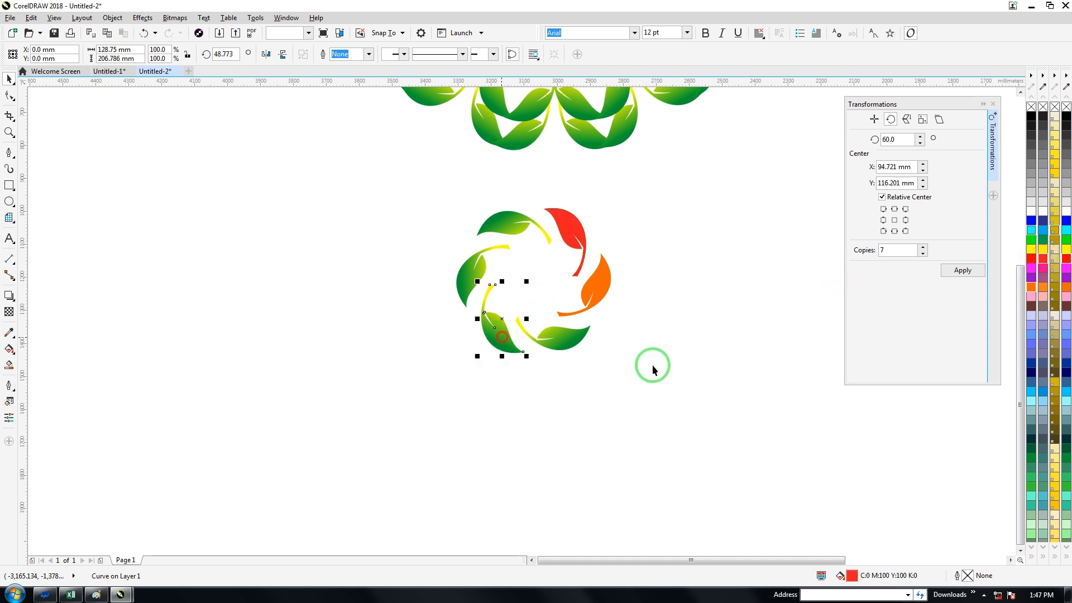
pyautogui.click(1030, 370)
pyautogui.click(458, 273)
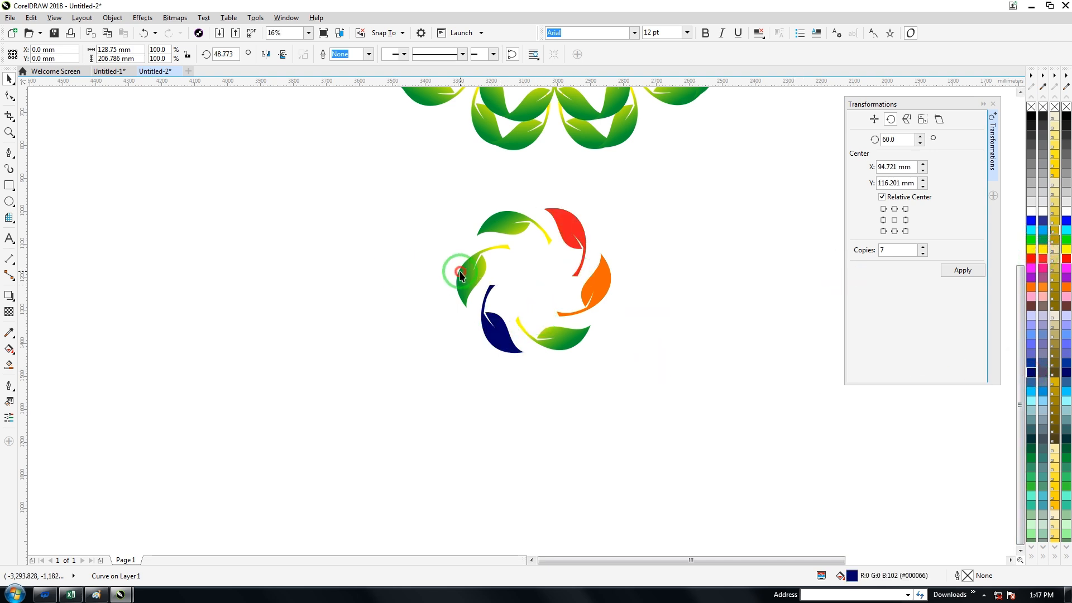
pyautogui.click(1067, 395)
# Step: Select the green single-leaf ring below the coloured wheel and enlarge it proportionally toward the lower left, to about three times its size
pyautogui.scroll(-2, 575, 291)
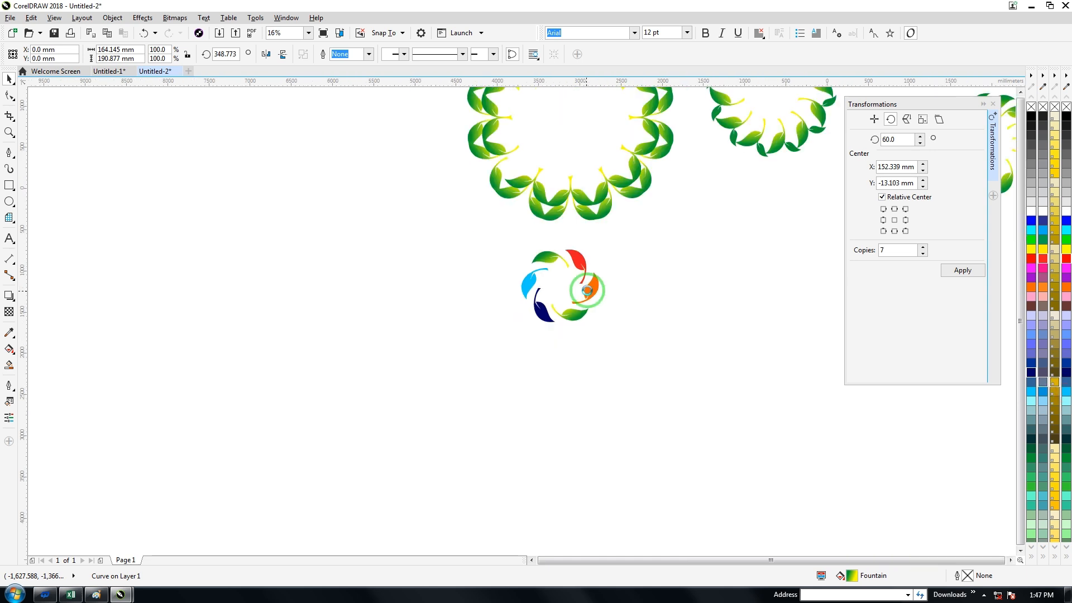
pyautogui.click(1012, 560)
pyautogui.moveTo(678, 246); pyautogui.dragTo(743, 345)
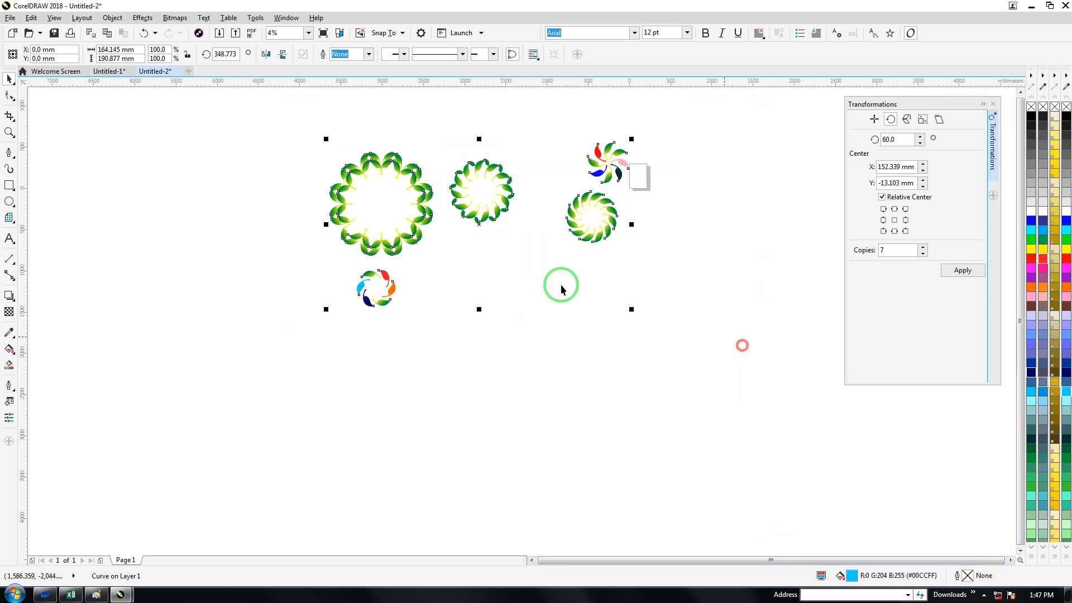
pyautogui.scroll(1, 458, 257)
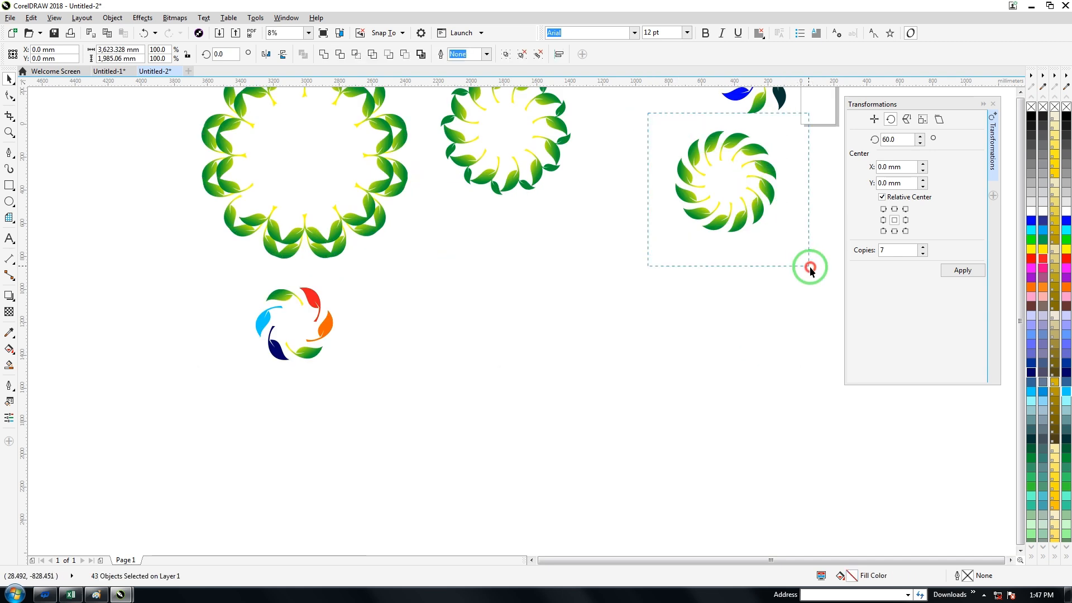
pyautogui.moveTo(811, 269); pyautogui.dragTo(810, 270)
pyautogui.moveTo(671, 236); pyautogui.dragTo(395, 443)
# Step: Select the new coloured leaf ring and scale it up proportionally toward the lower left to about 258%
pyautogui.moveTo(229, 283); pyautogui.dragTo(402, 398)
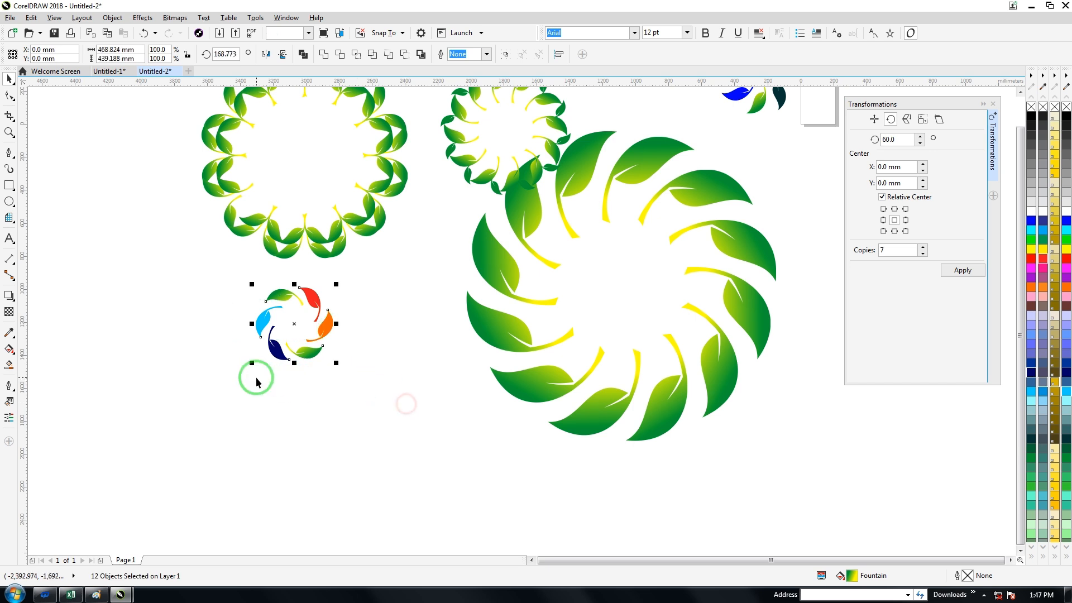
pyautogui.moveTo(250, 361); pyautogui.dragTo(121, 427)
pyautogui.scroll(1, 262, 307)
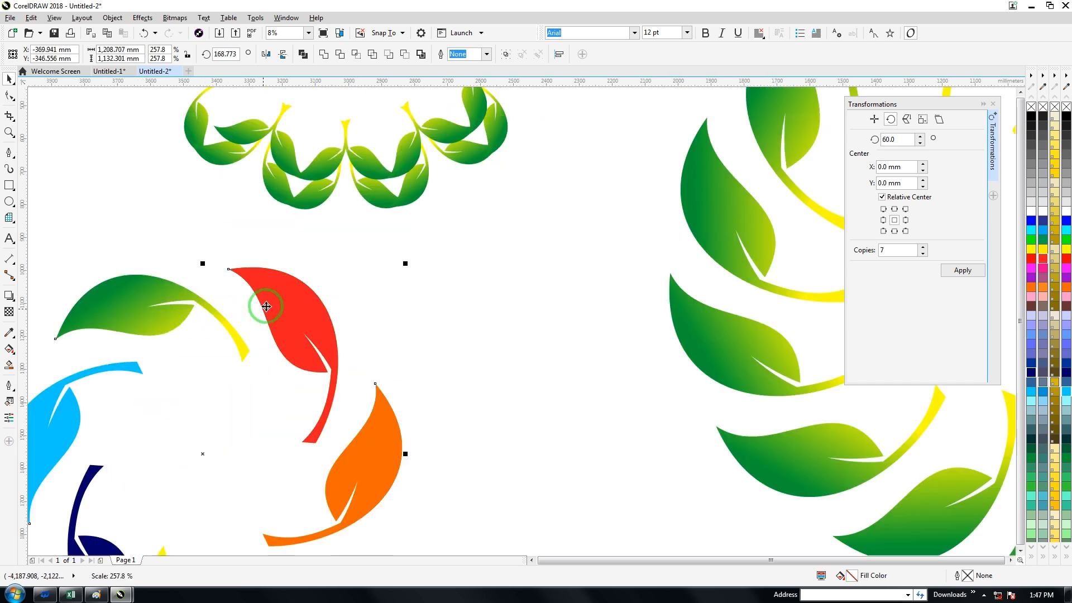
pyautogui.scroll(-1, 362, 311)
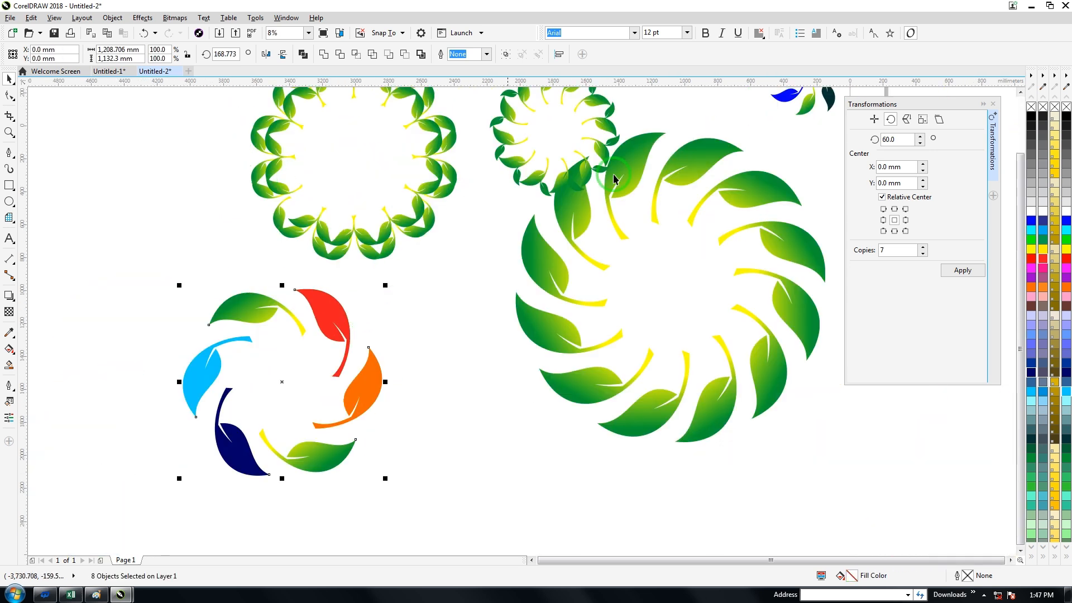
# Step: Move the transformation settings aside, then select the small coloured wheel beside the page and enlarge it slightly toward the upper left
pyautogui.moveTo(962, 103); pyautogui.dragTo(971, 99)
pyautogui.moveTo(1020, 179); pyautogui.dragTo(1020, 127)
pyautogui.moveTo(750, 114); pyautogui.dragTo(882, 229)
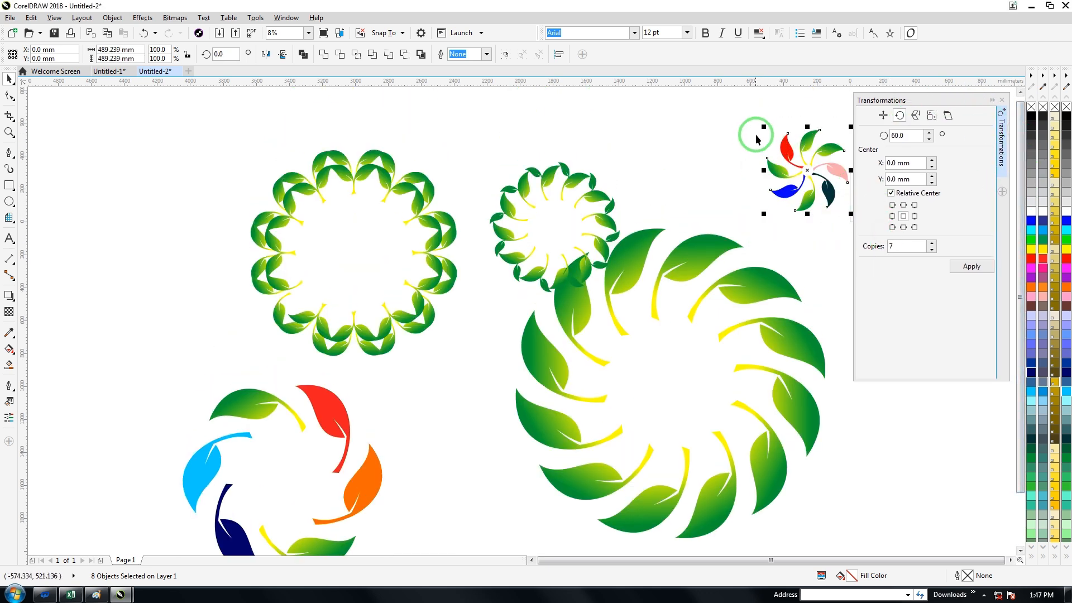
pyautogui.moveTo(760, 126); pyautogui.dragTo(747, 112)
# Step: Select the two-leaf sprig ring that overlaps the enlarged green wheel
pyautogui.moveTo(454, 144); pyautogui.dragTo(635, 296)
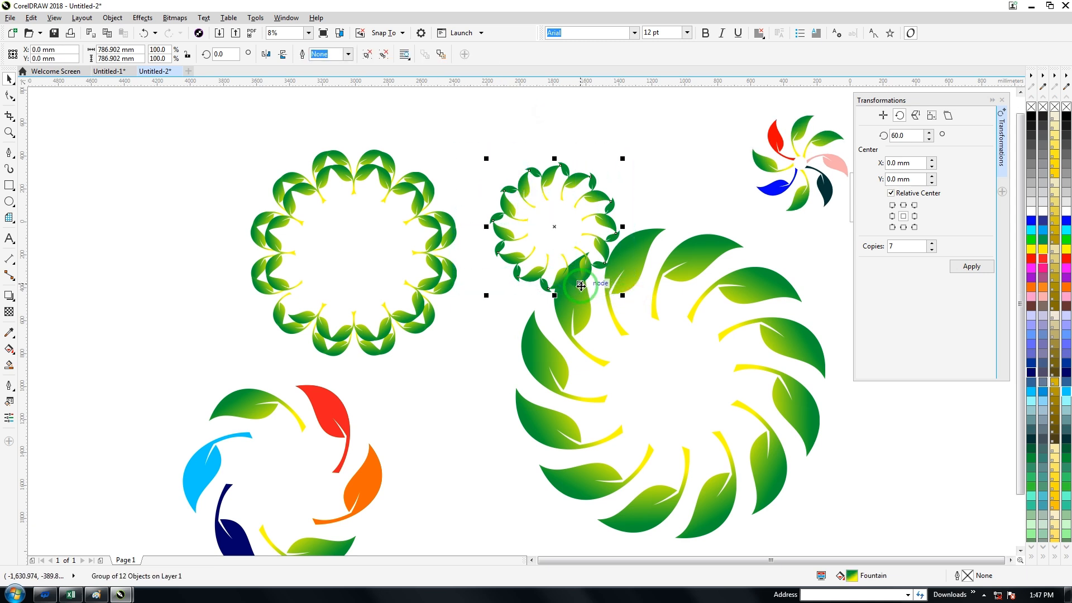